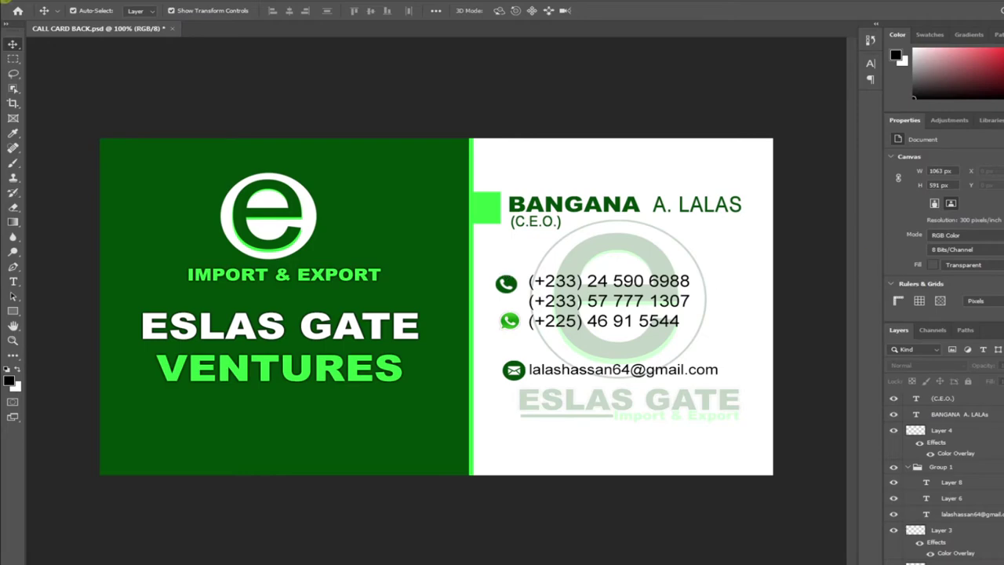
Step: Create a new white RGB document 3 inches wide and 2 inches high at 600 pixels/inch
{"action": "left_click", "coordinate": [30, 3]}
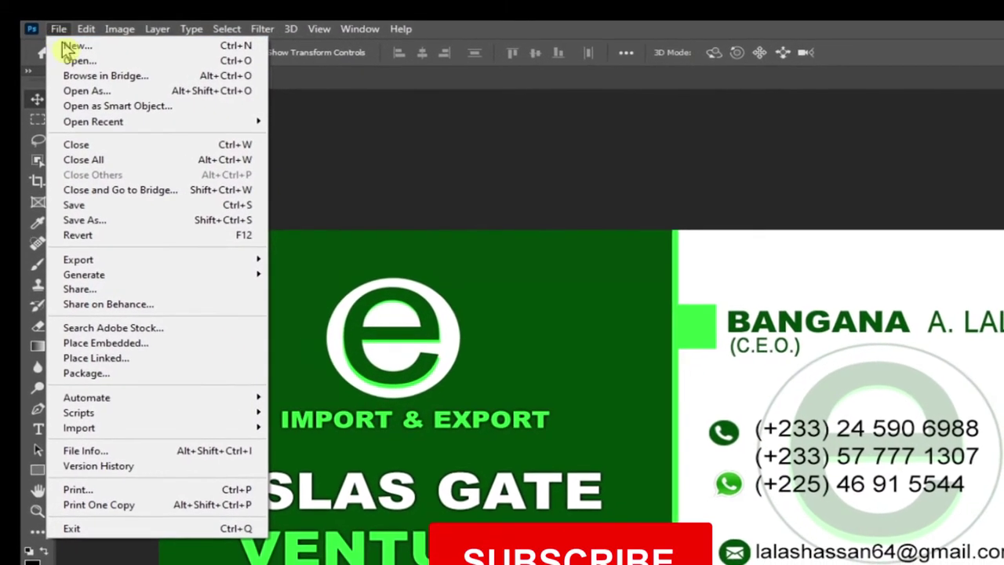
{"action": "left_click", "coordinate": [69, 57]}
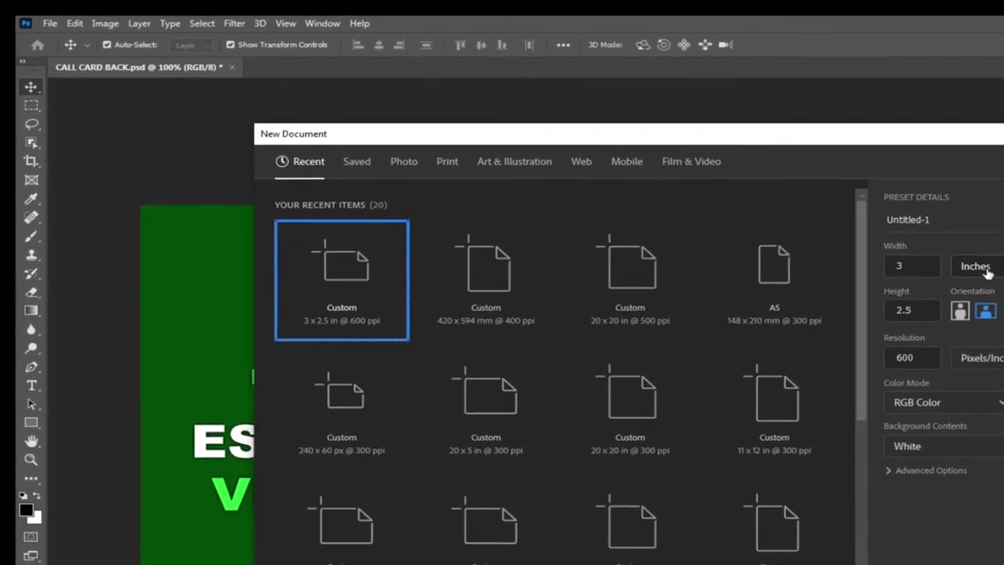
{"action": "left_click", "coordinate": [987, 270]}
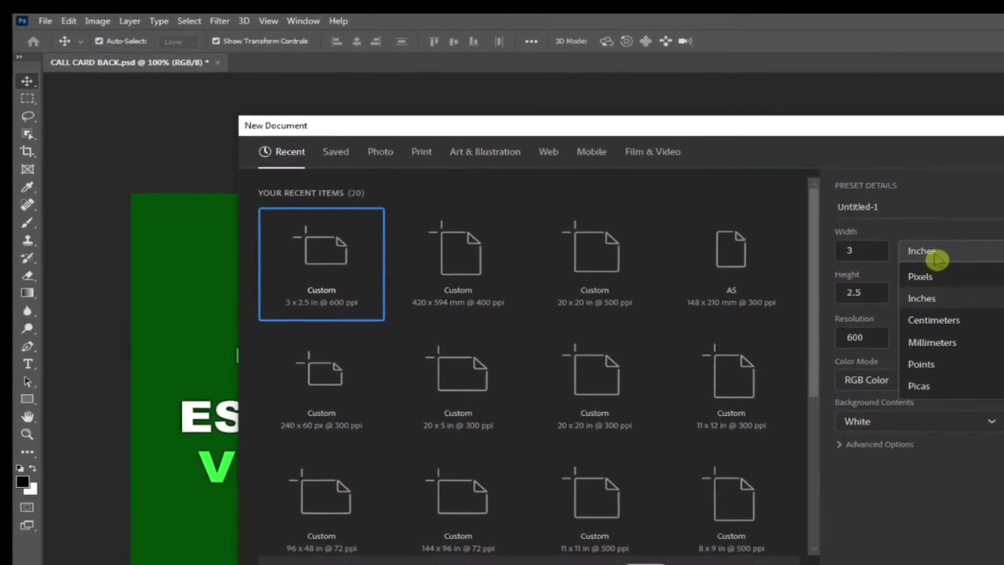
{"action": "left_click", "coordinate": [871, 254]}
{"action": "key", "text": "Tab"}
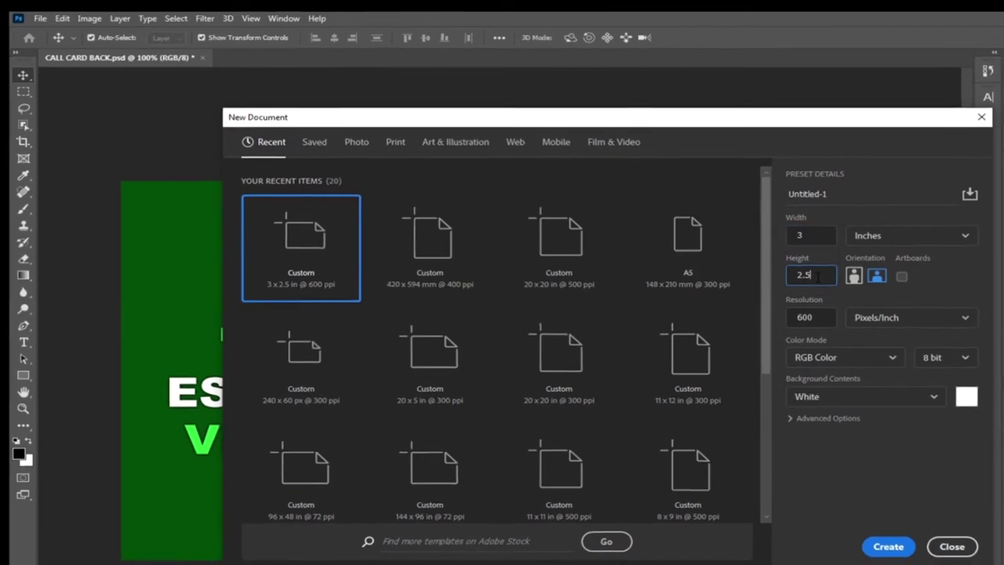
{"action": "type", "text": "2"}
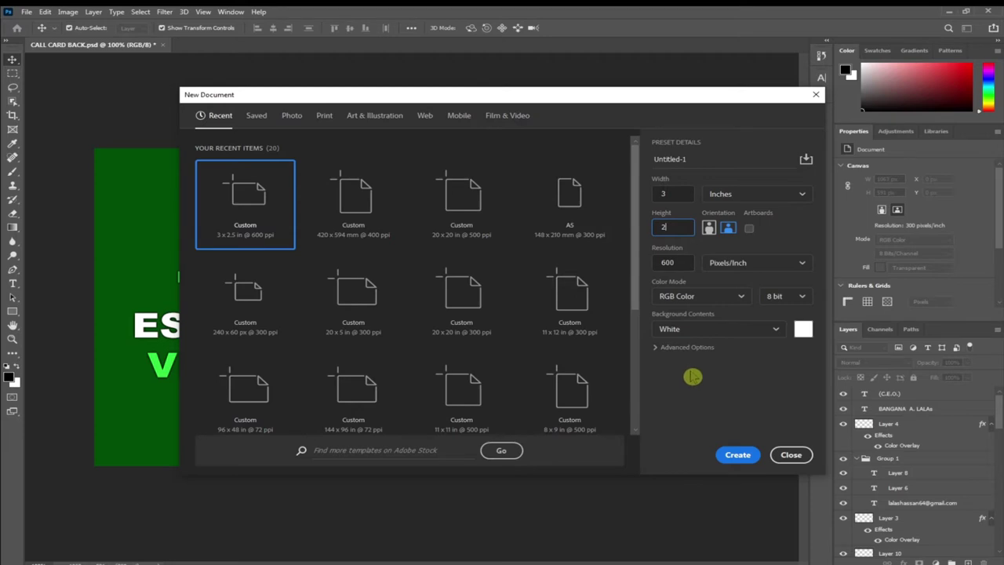
{"action": "left_click", "coordinate": [738, 455]}
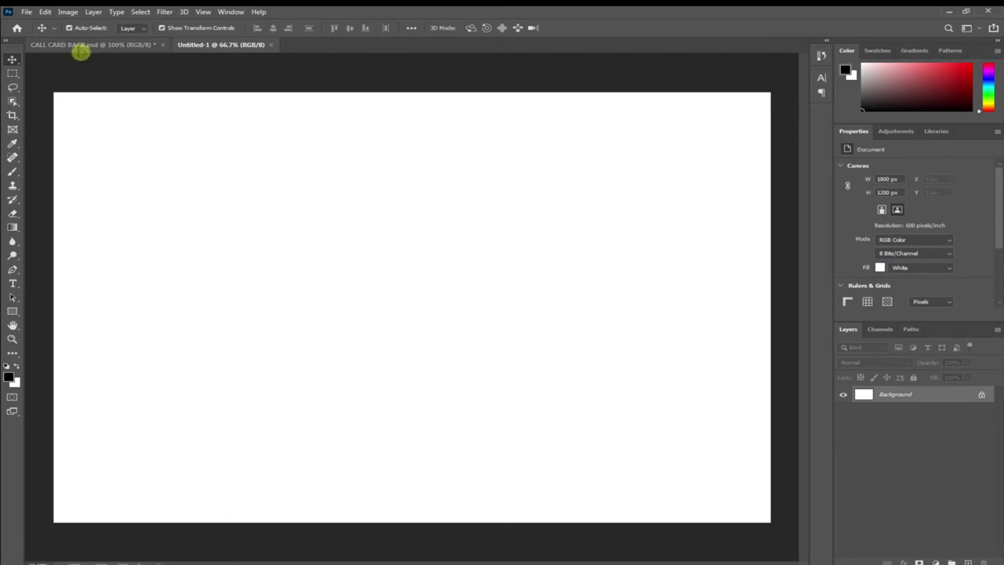
Step: Examine the green panel and white background of the reference design in CALL CARD BACK.psd
{"action": "left_click", "coordinate": [78, 45]}
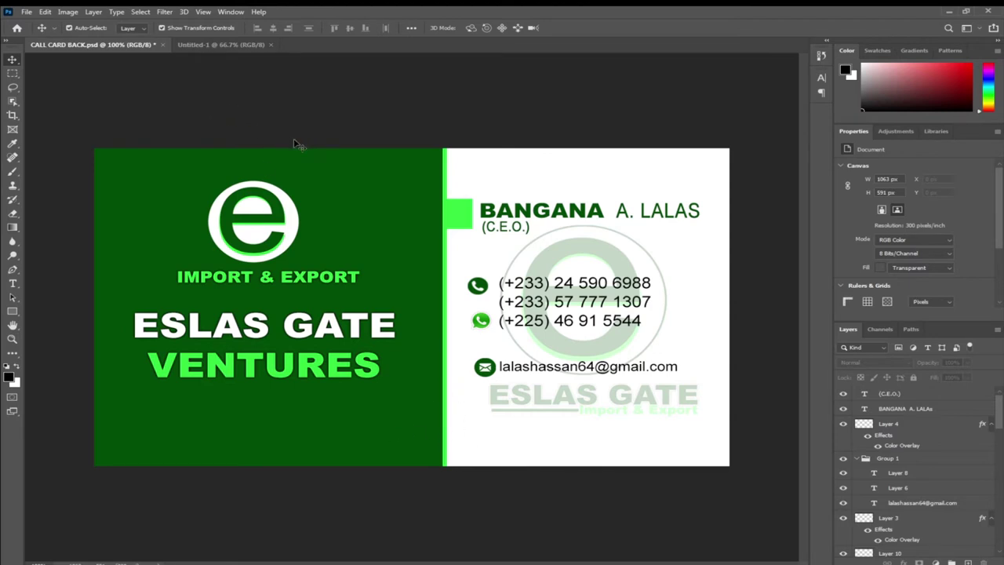
{"action": "left_click", "coordinate": [222, 47]}
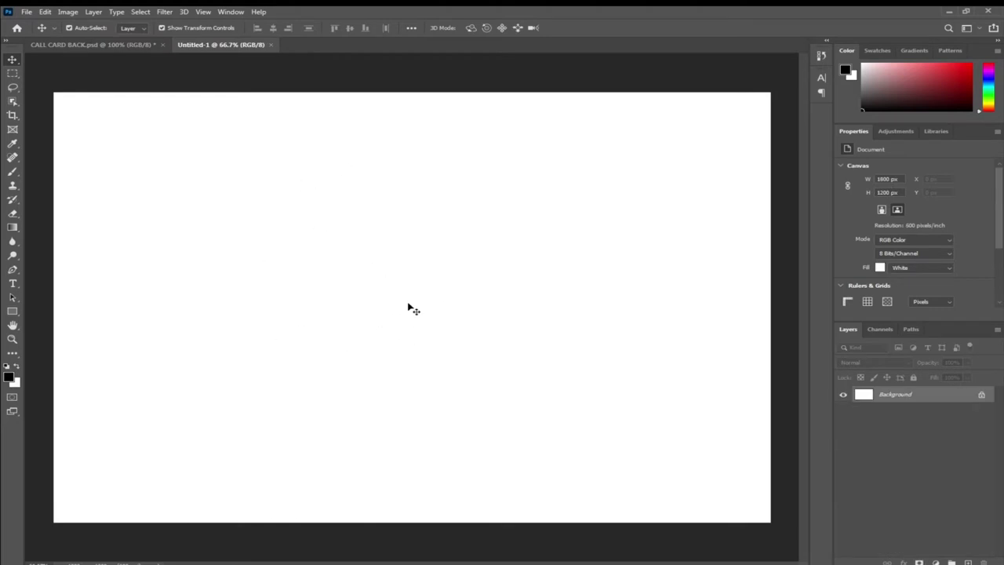
{"action": "left_click", "coordinate": [76, 45]}
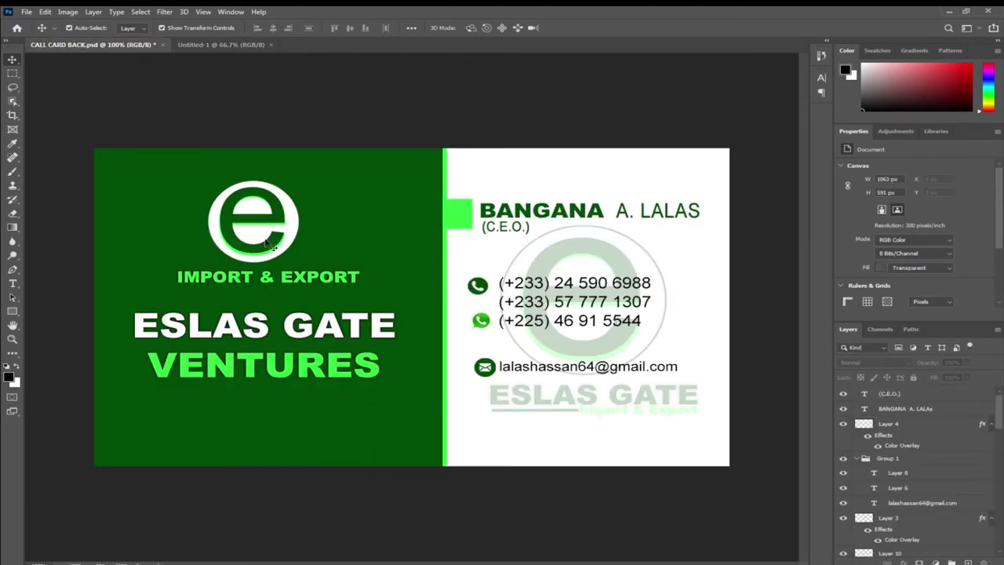
{"action": "left_click", "coordinate": [346, 222]}
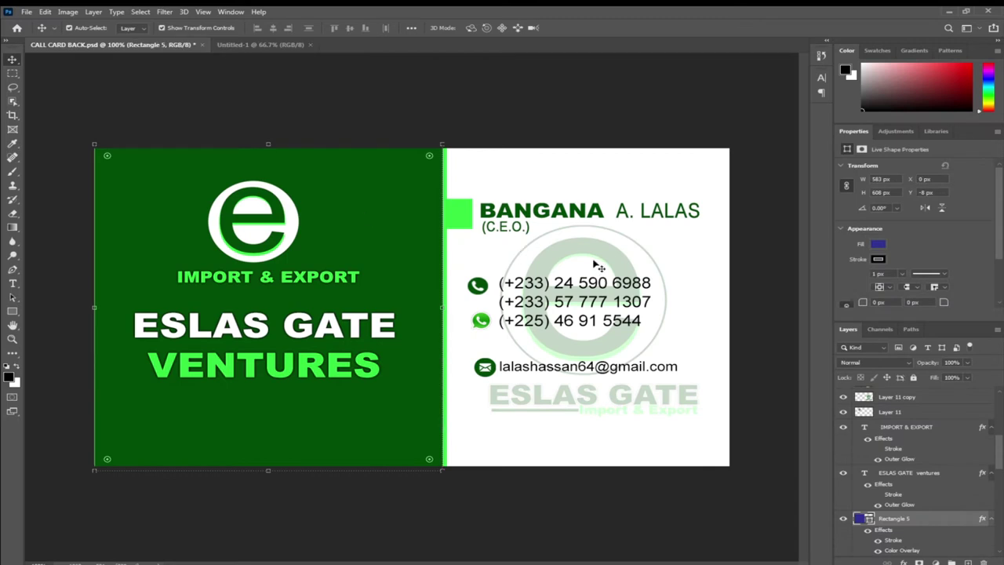
{"action": "left_click", "coordinate": [704, 293]}
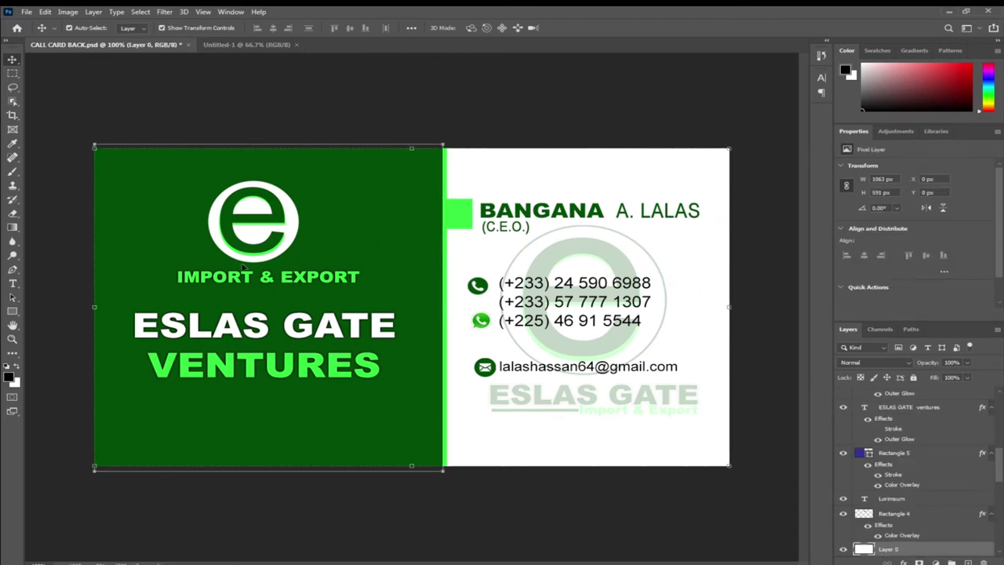
Step: In the new document, draw a rectangle about 995 by 1262 px covering slightly more than the canvas's left half
{"action": "left_click", "coordinate": [261, 45]}
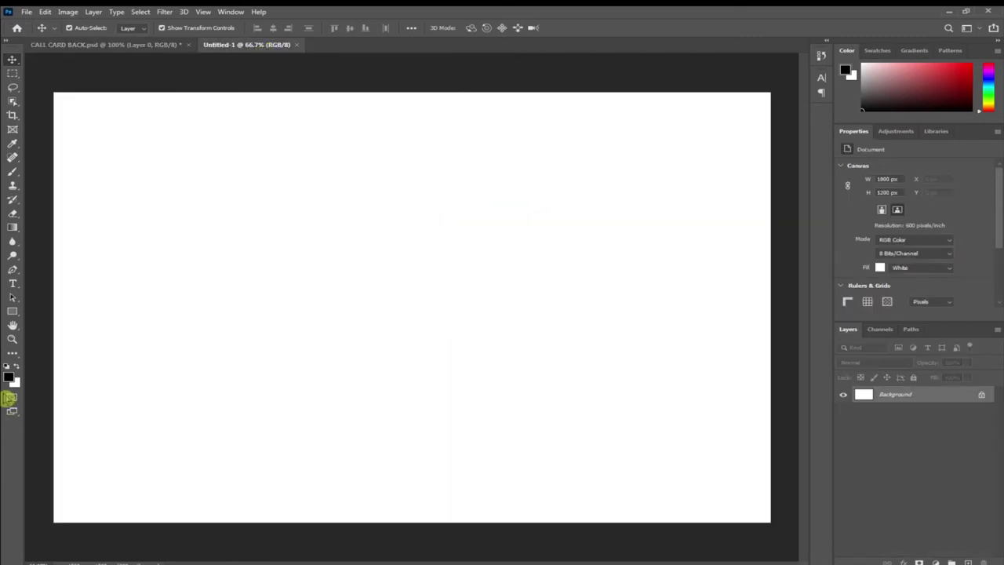
{"action": "left_click", "coordinate": [12, 313]}
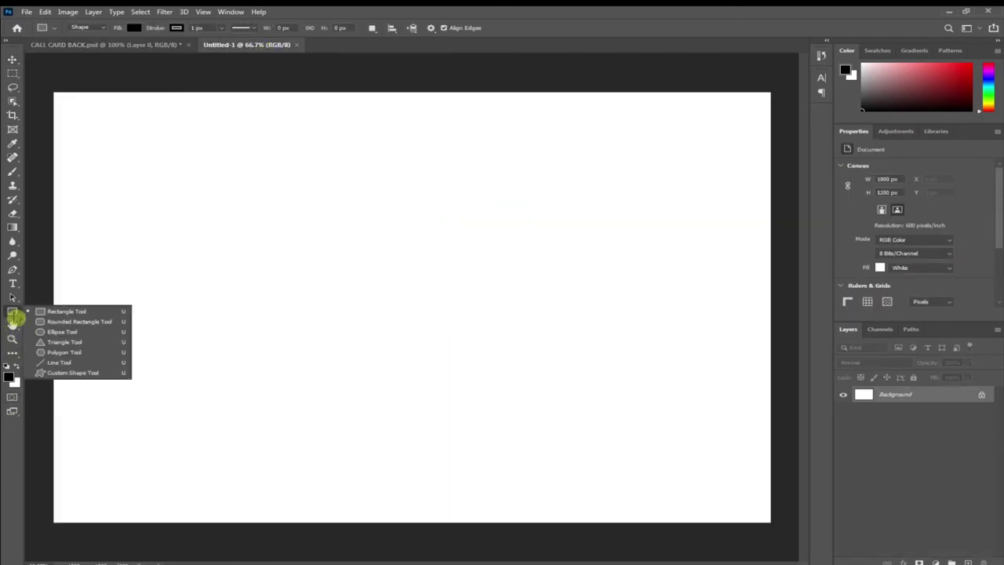
{"action": "left_click", "coordinate": [60, 314]}
{"action": "left_click_drag", "start_coordinate": [48, 79], "coordinate": [445, 531]}
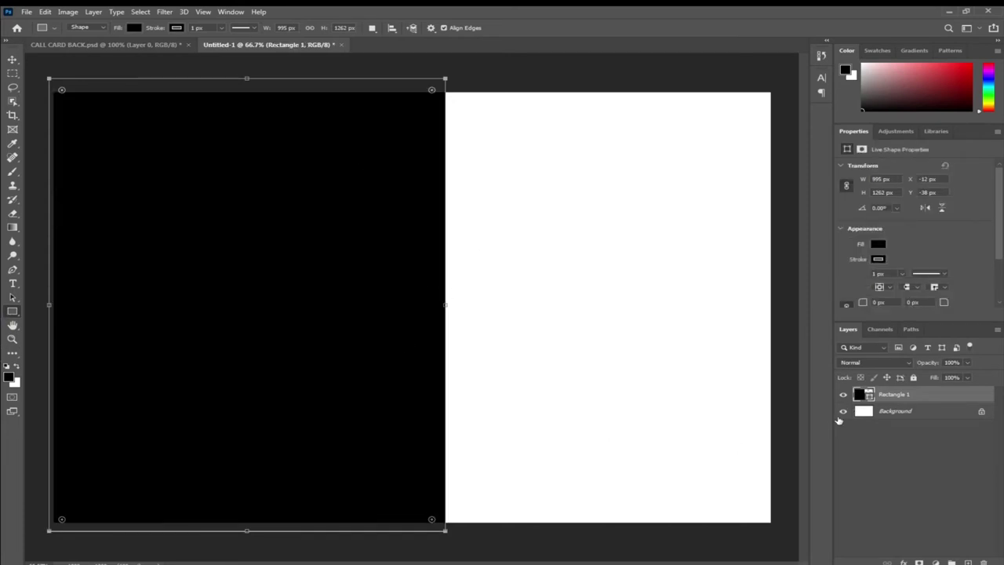
{"action": "left_click", "coordinate": [12, 60]}
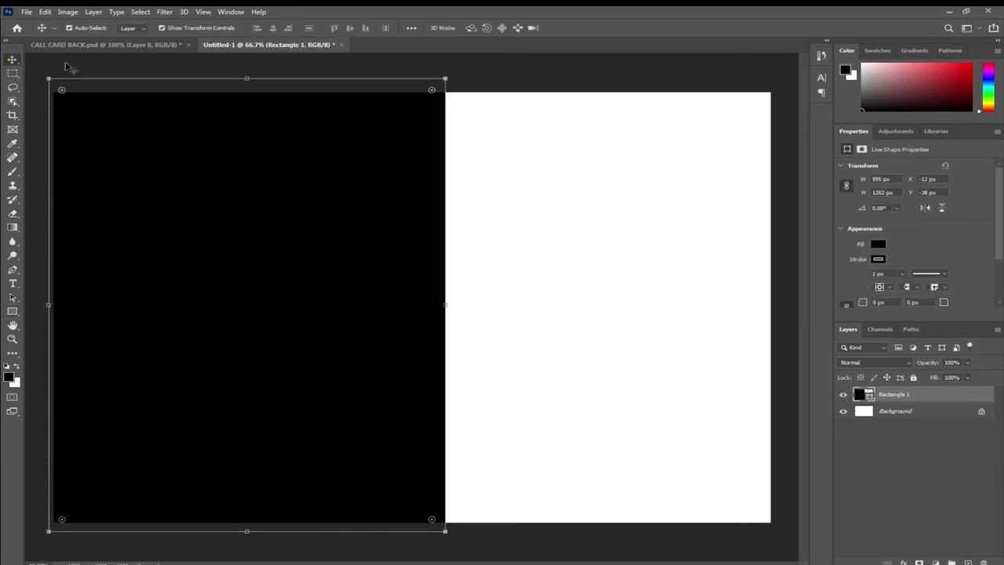
Step: Check the reference card's green, and apply a dark green Color Overlay (RGB 3, 89, 11) to the rectangle
{"action": "left_click", "coordinate": [99, 44]}
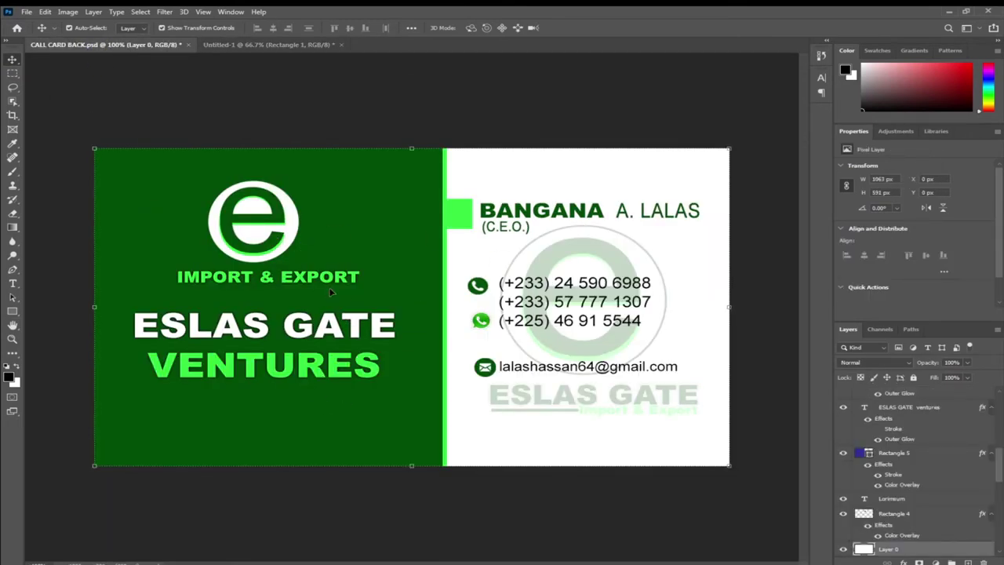
{"action": "left_click", "coordinate": [287, 44]}
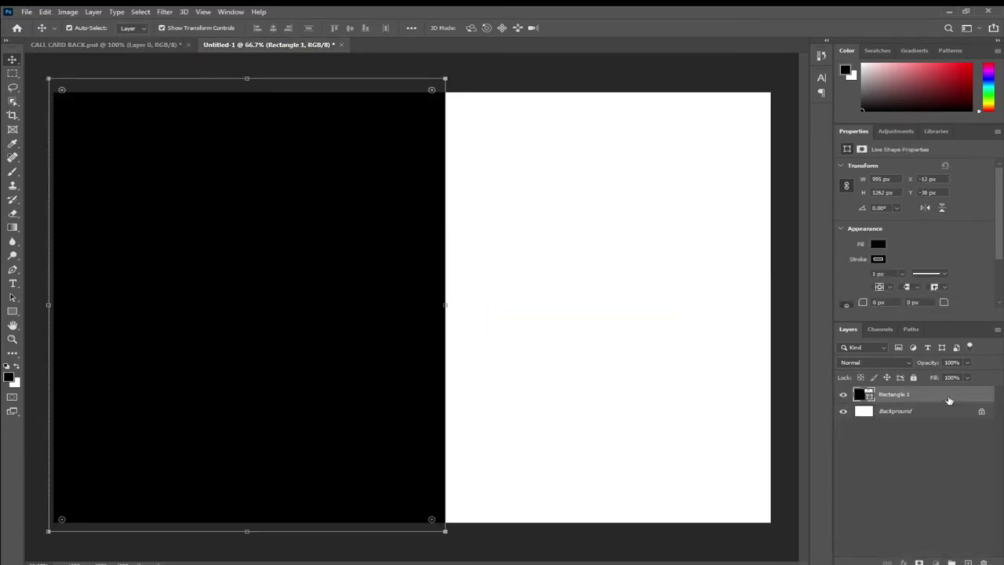
{"action": "double_click", "coordinate": [949, 400]}
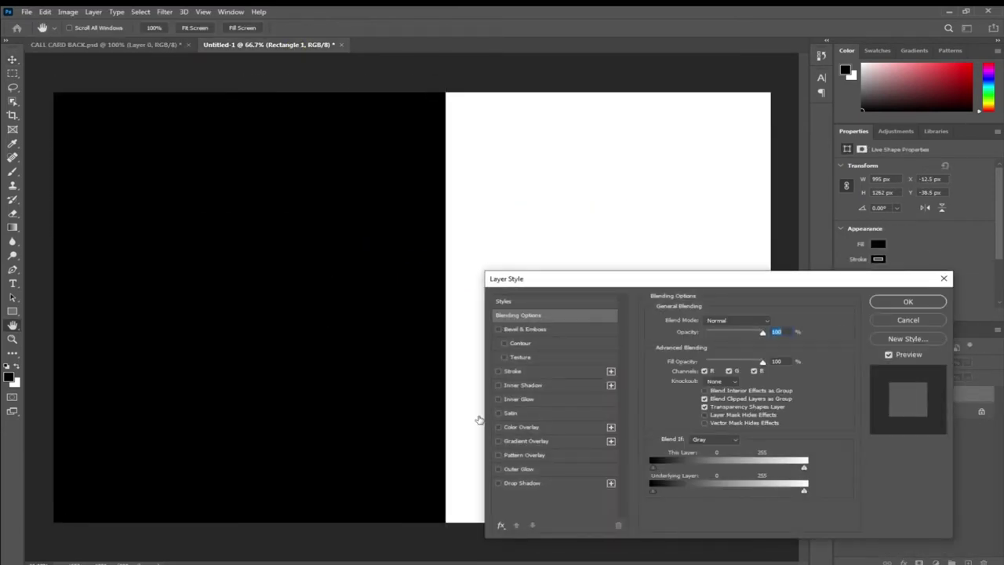
{"action": "left_click", "coordinate": [531, 430]}
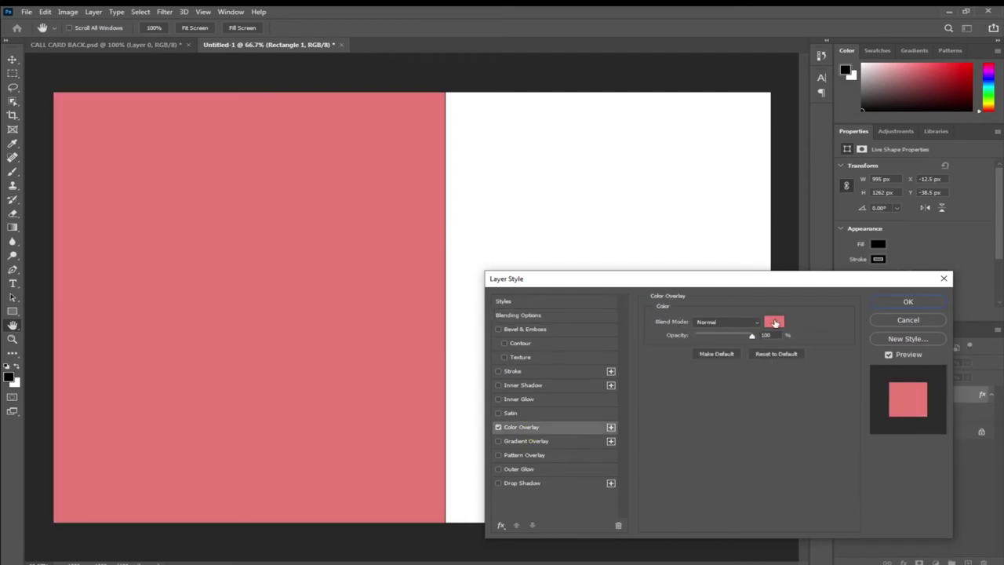
{"action": "left_click", "coordinate": [775, 325]}
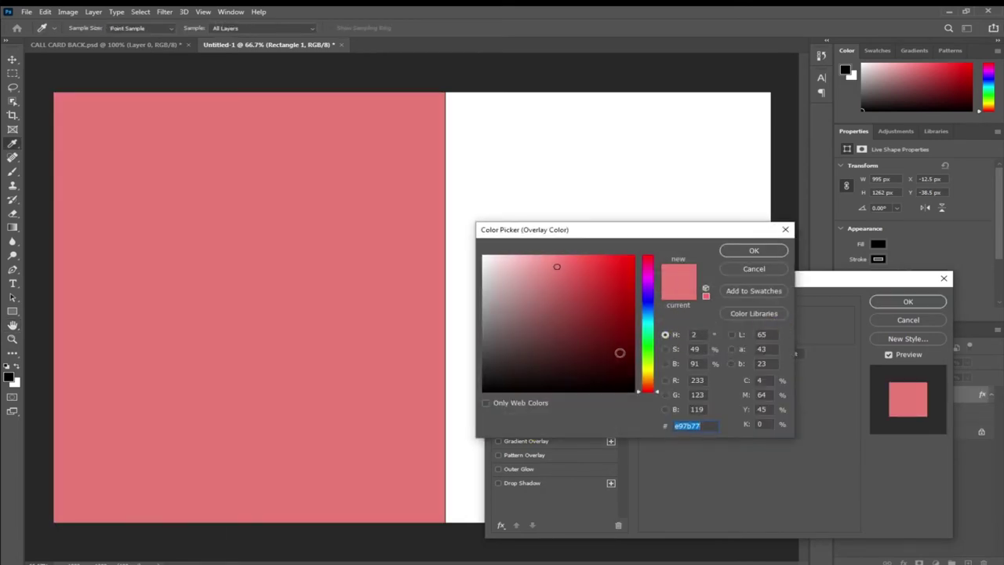
{"action": "left_click", "coordinate": [647, 343]}
{"action": "left_click", "coordinate": [627, 328]}
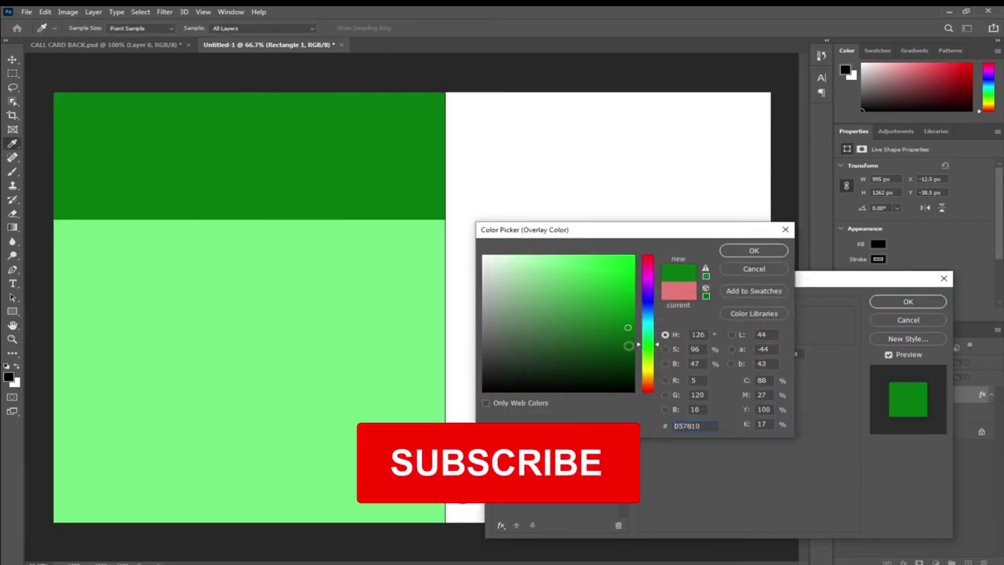
{"action": "left_click", "coordinate": [628, 345]}
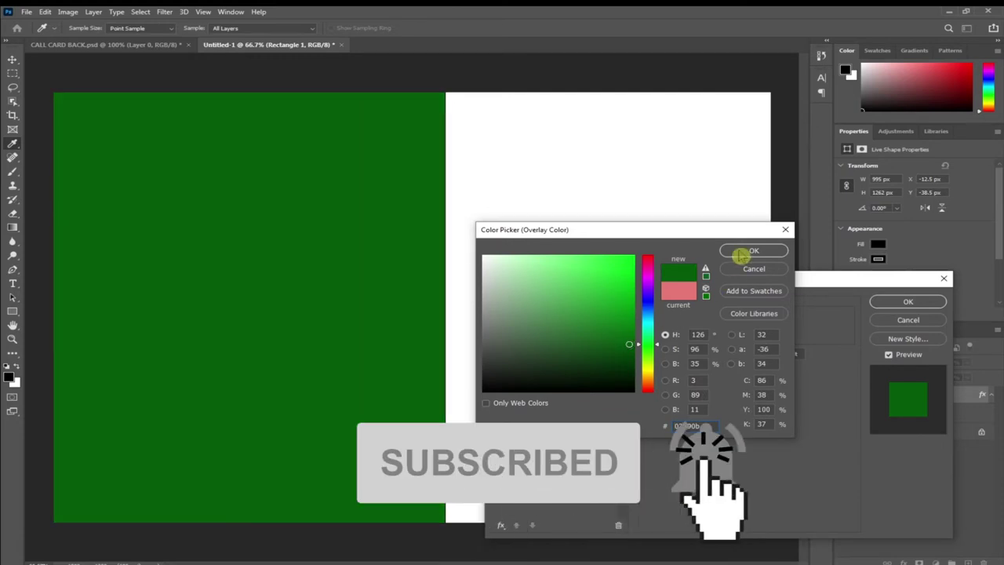
{"action": "left_click", "coordinate": [741, 253]}
{"action": "left_click", "coordinate": [902, 300]}
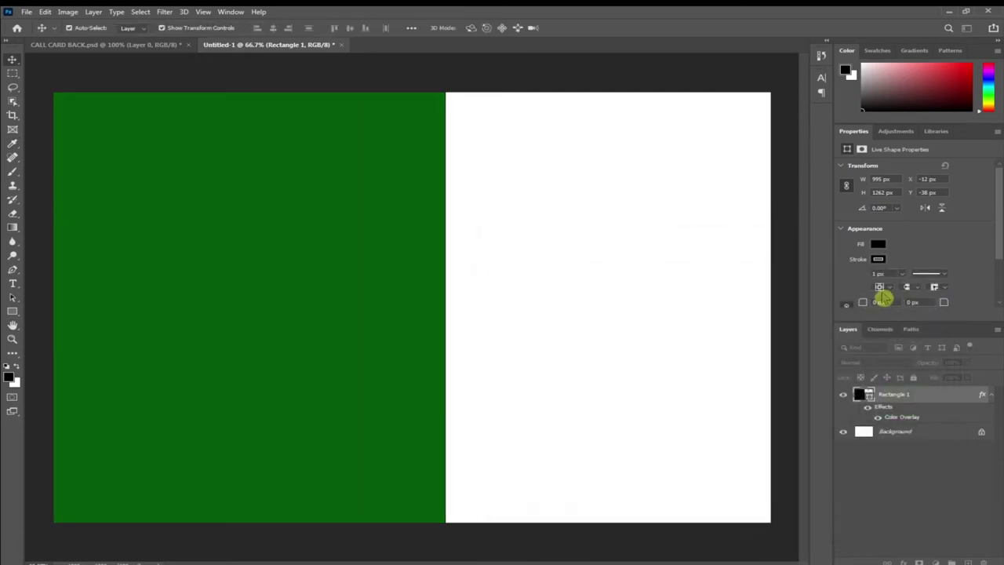
Step: Check the reference card's dividing line, and add a 13 px Stroke positioned outside the green rectangle
{"action": "left_click", "coordinate": [122, 44]}
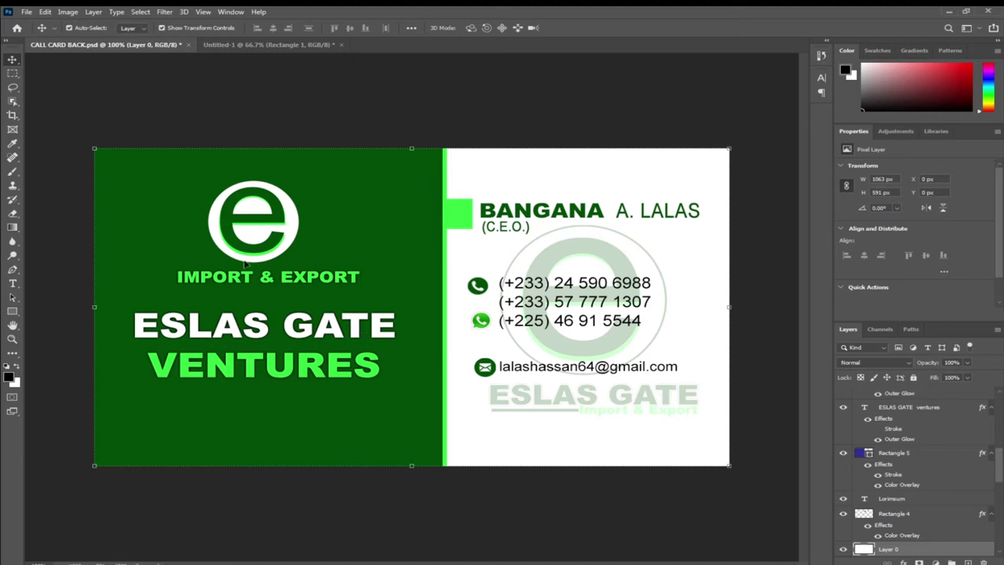
{"action": "left_click", "coordinate": [272, 45]}
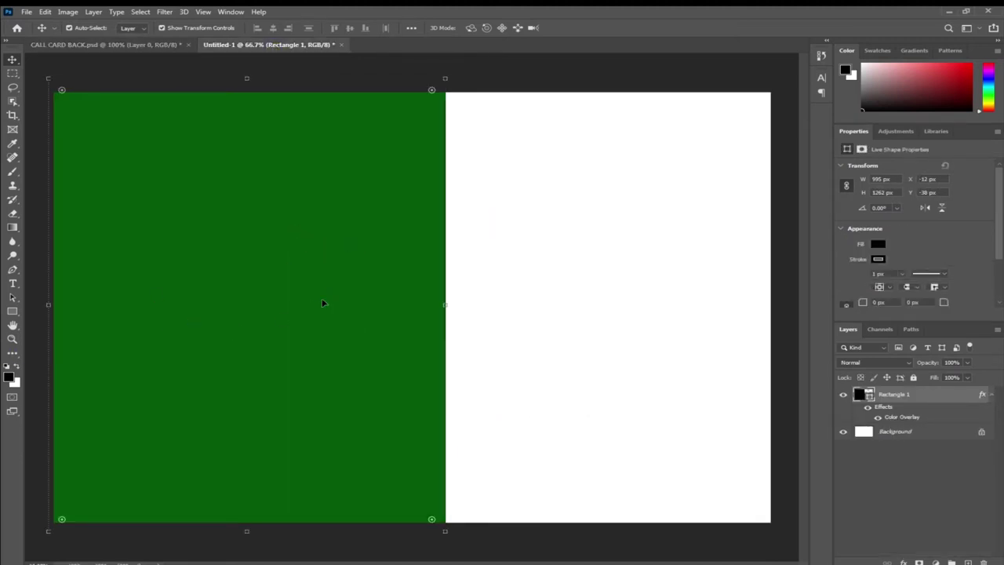
{"action": "double_click", "coordinate": [952, 397]}
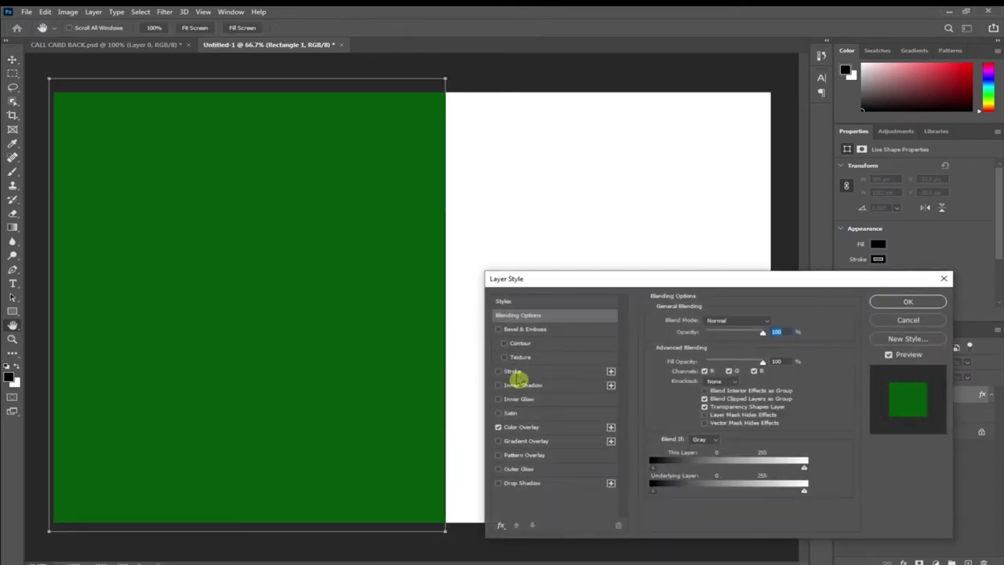
{"action": "left_click", "coordinate": [513, 375]}
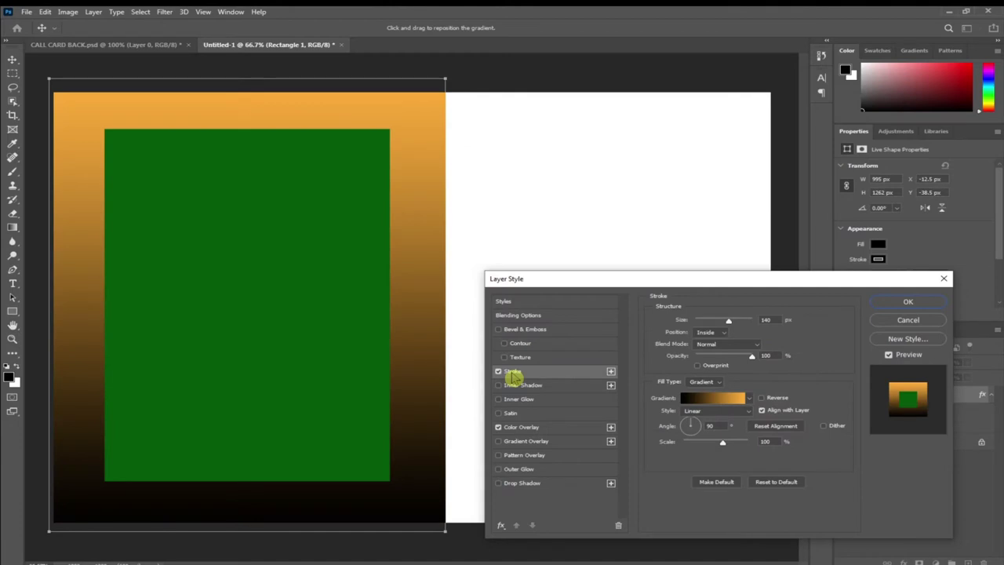
{"action": "left_click", "coordinate": [710, 332]}
{"action": "left_click", "coordinate": [711, 345]}
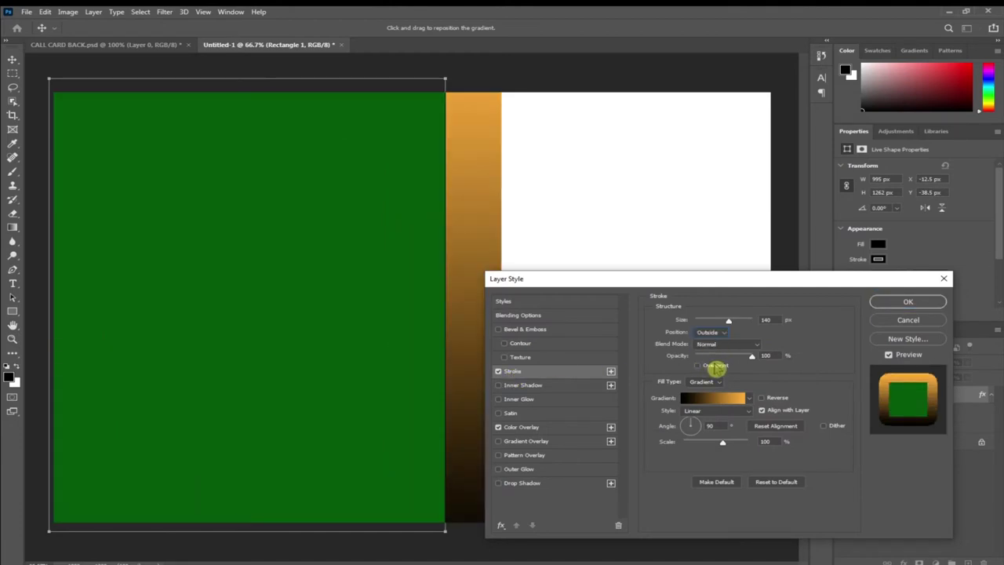
{"action": "left_click_drag", "start_coordinate": [731, 325], "coordinate": [705, 323]}
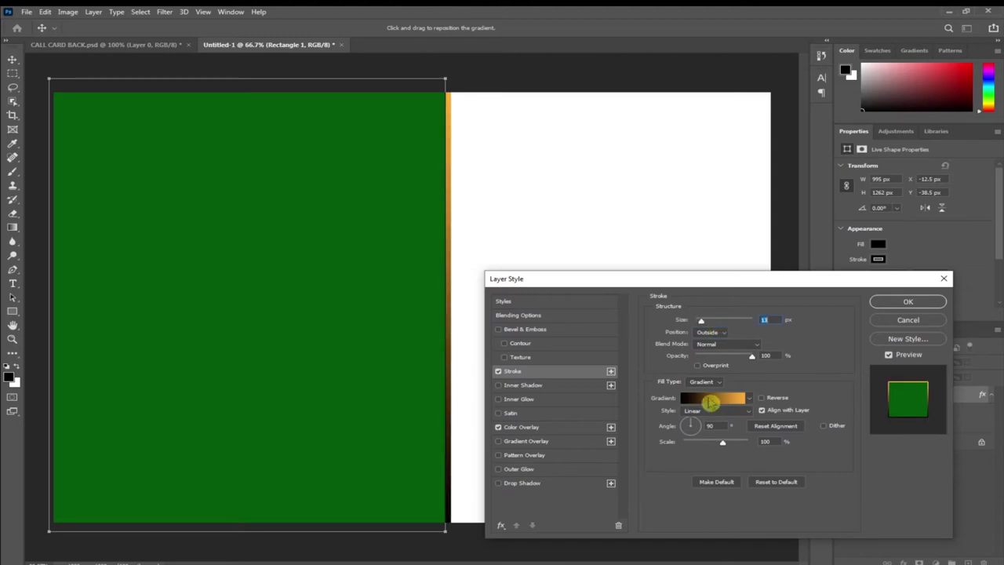
Step: Change the rectangle's stroke to a solid Color fill of bright green #32d50d and apply the layer style
{"action": "left_click", "coordinate": [706, 382]}
{"action": "left_click", "coordinate": [694, 391]}
{"action": "left_click", "coordinate": [682, 400]}
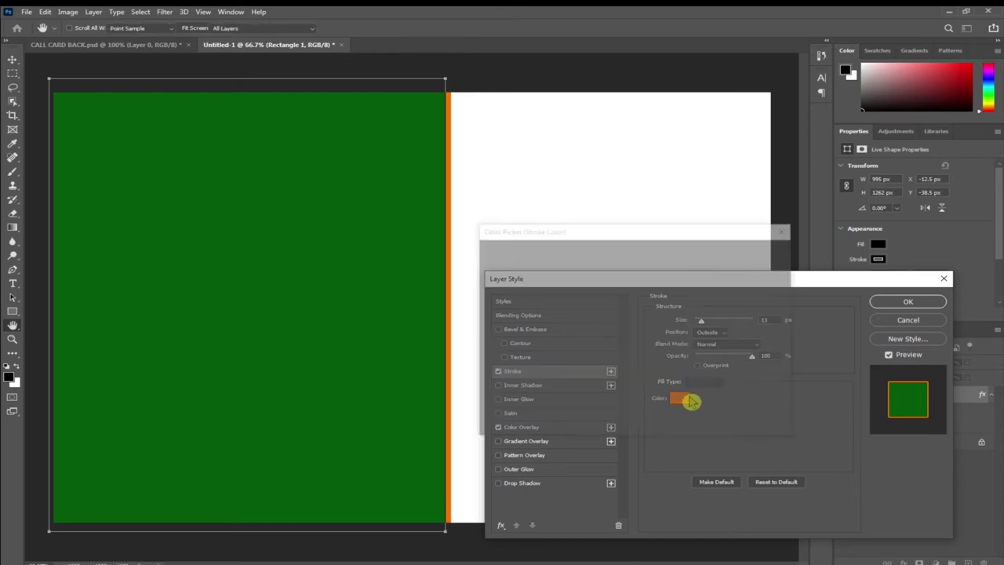
{"action": "left_click", "coordinate": [651, 353]}
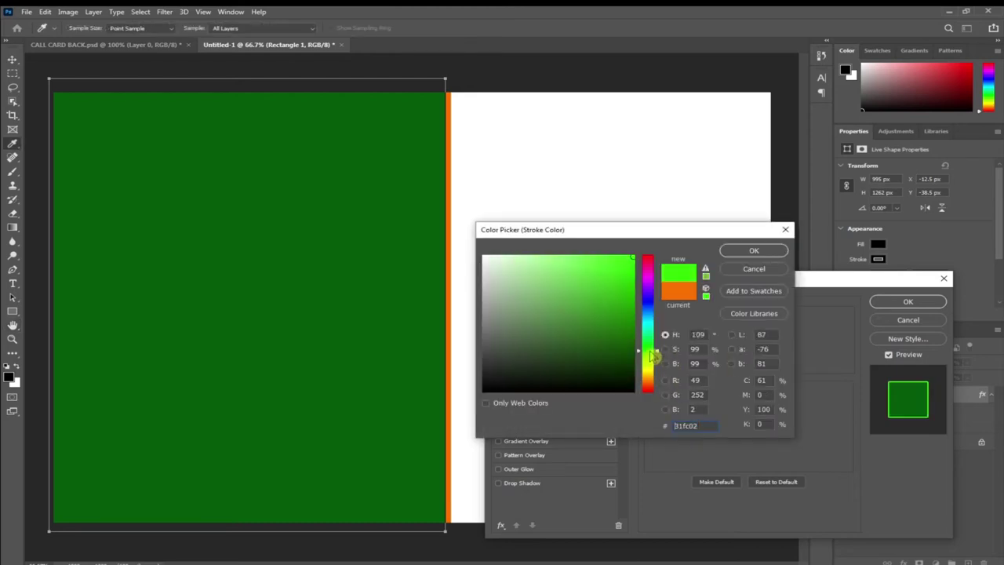
{"action": "left_click", "coordinate": [625, 277]}
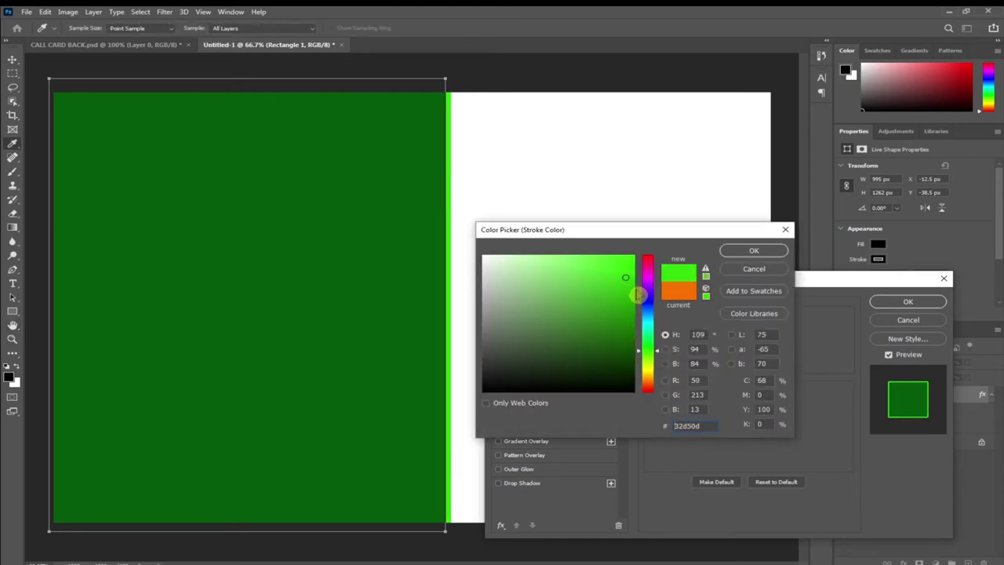
{"action": "left_click", "coordinate": [753, 250]}
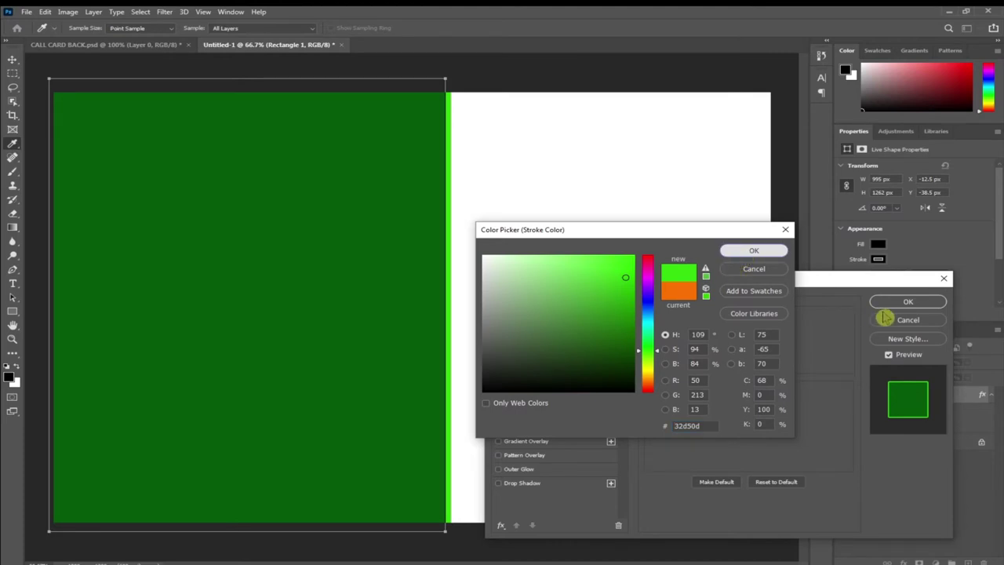
{"action": "left_click", "coordinate": [902, 301]}
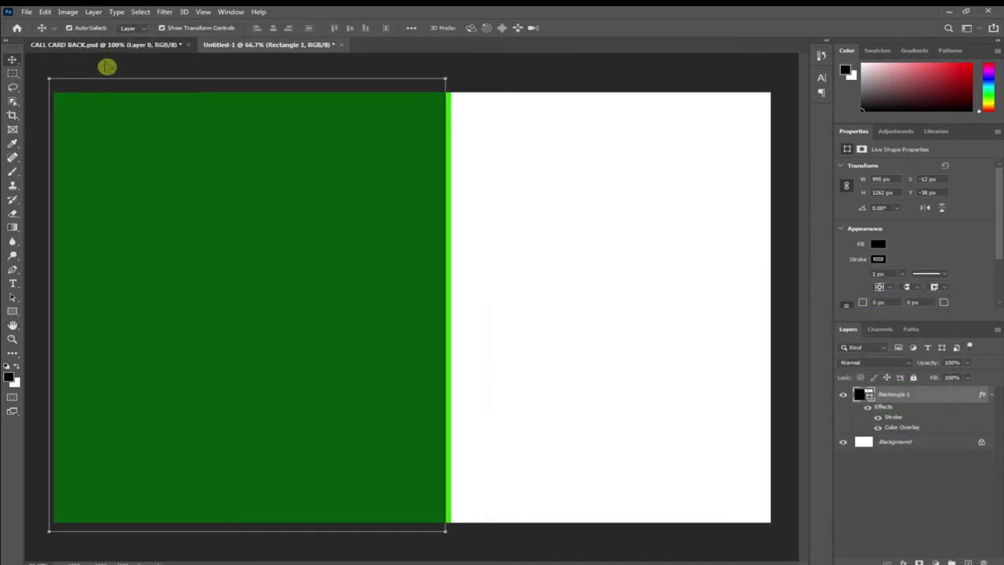
Step: Copy the round white e logo from the reference card into the upper part of the new document's green panel
{"action": "left_click", "coordinate": [106, 45]}
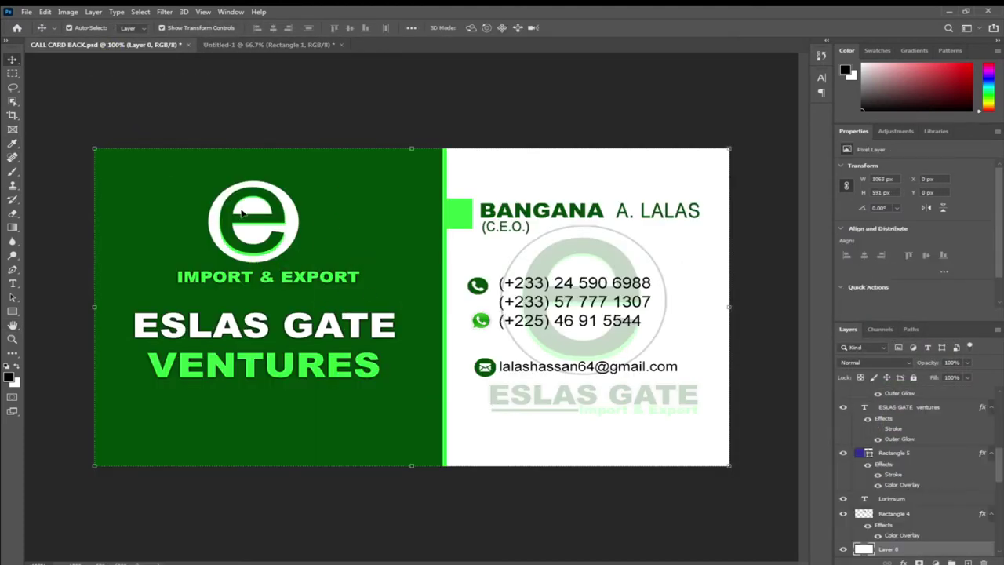
{"action": "key", "text": "ctrl+v"}
{"action": "mouse_move", "coordinate": [240, 224]}
{"action": "left_mouse_down"}
{"action": "mouse_move", "coordinate": [243, 213]}
{"action": "mouse_move", "coordinate": [237, 223]}
{"action": "mouse_move", "coordinate": [249, 224]}
{"action": "mouse_move", "coordinate": [237, 226]}
{"action": "left_mouse_up"}
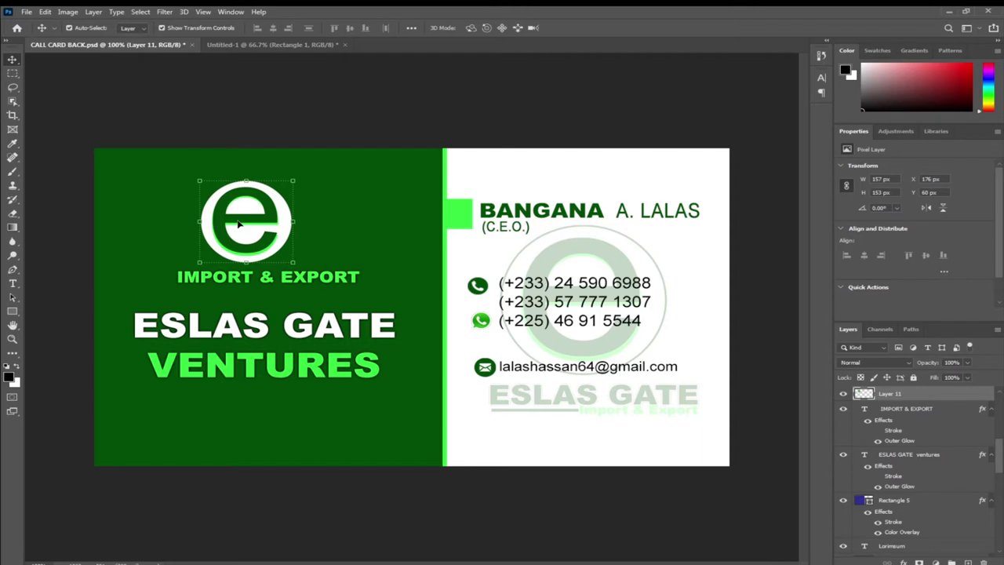
{"action": "left_click", "coordinate": [26, 12]}
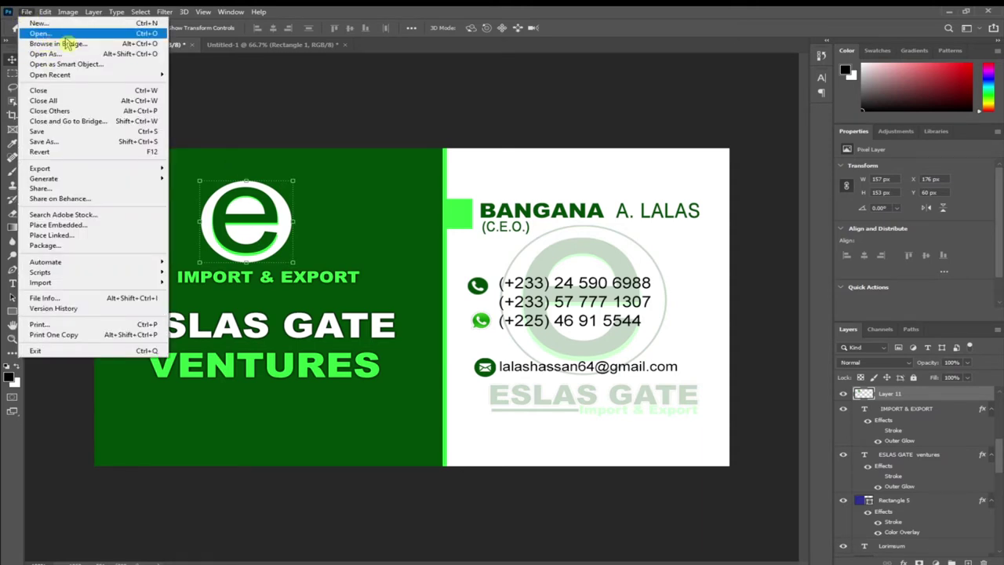
{"action": "left_click", "coordinate": [251, 228]}
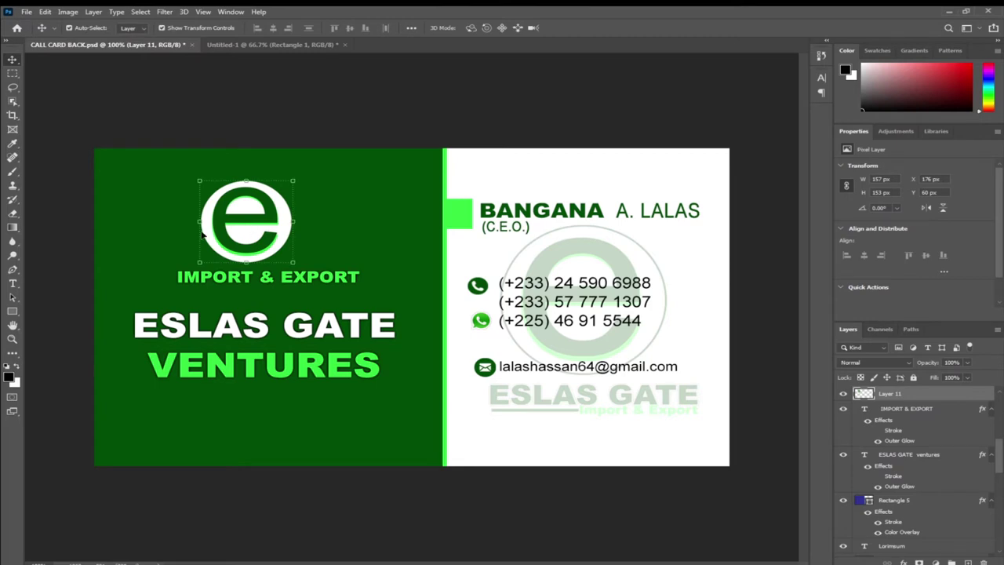
{"action": "left_click_drag", "start_coordinate": [235, 229], "coordinate": [219, 197]}
Step: Check the reference card's tagline, and start a horizontal text line at 16 pt below the logo in the new document
{"action": "left_click", "coordinate": [136, 45]}
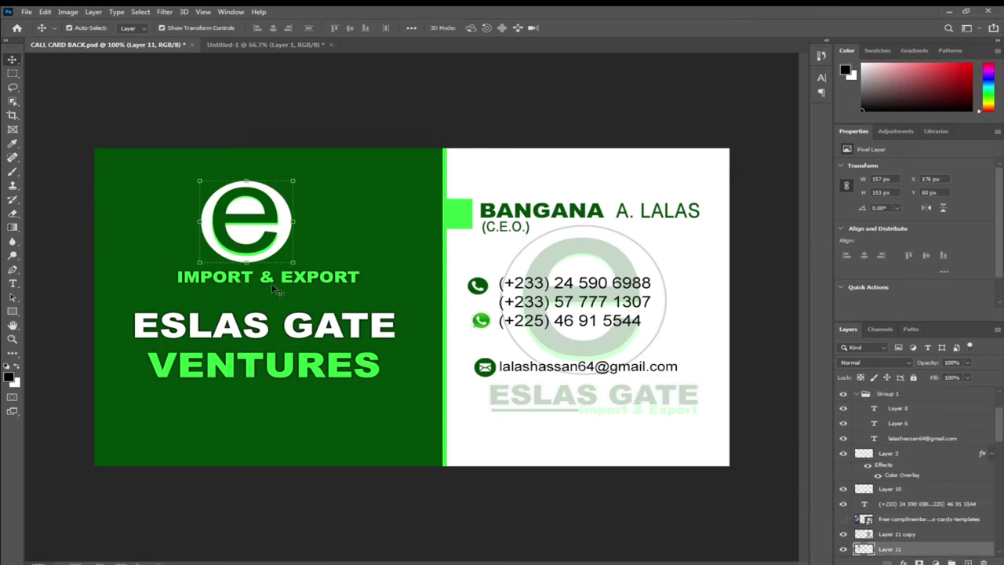
{"action": "left_click", "coordinate": [143, 182]}
{"action": "key", "text": "ctrl+Tab"}
{"action": "left_click", "coordinate": [13, 283]}
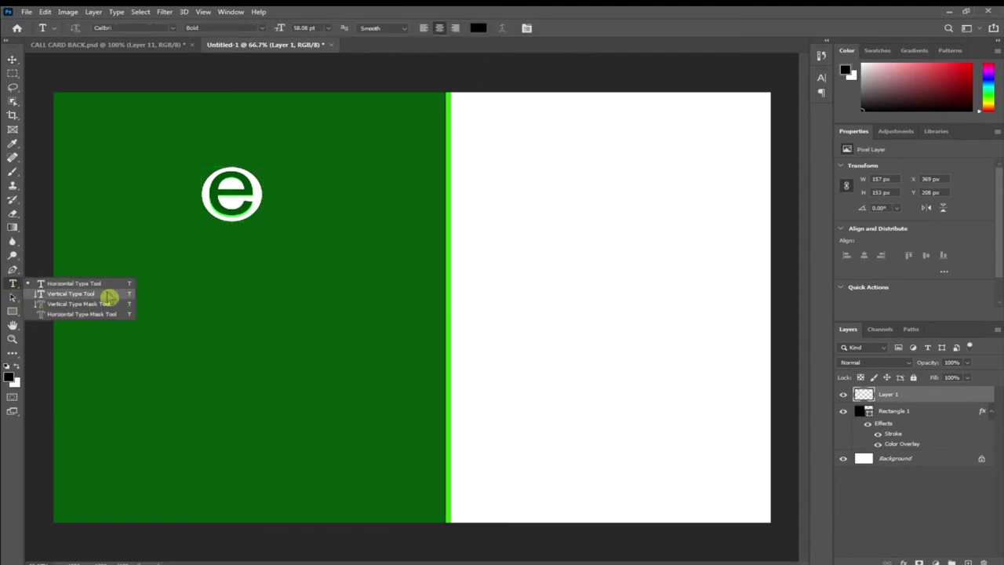
{"action": "left_click", "coordinate": [86, 287]}
{"action": "left_click", "coordinate": [177, 269]}
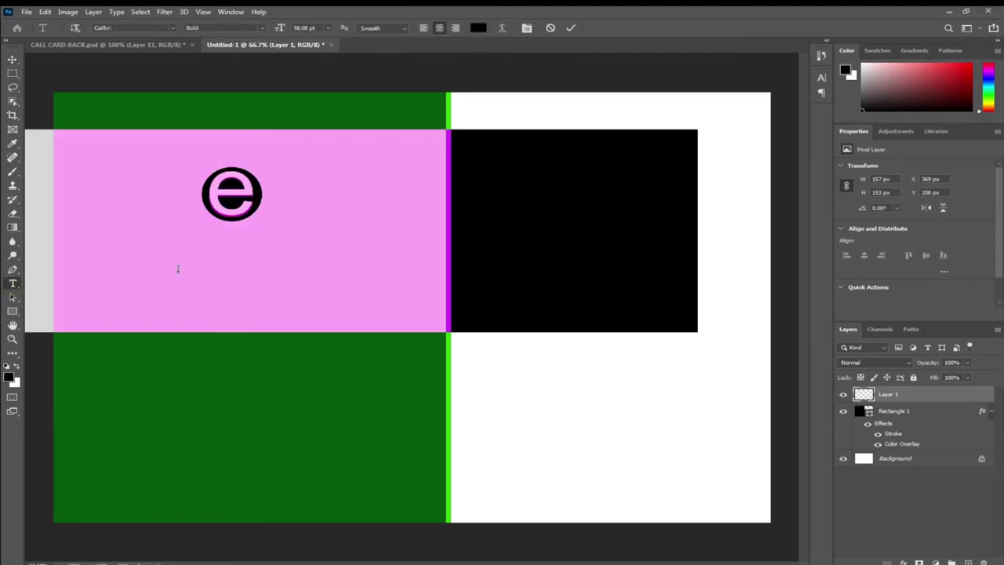
{"action": "left_click", "coordinate": [330, 33]}
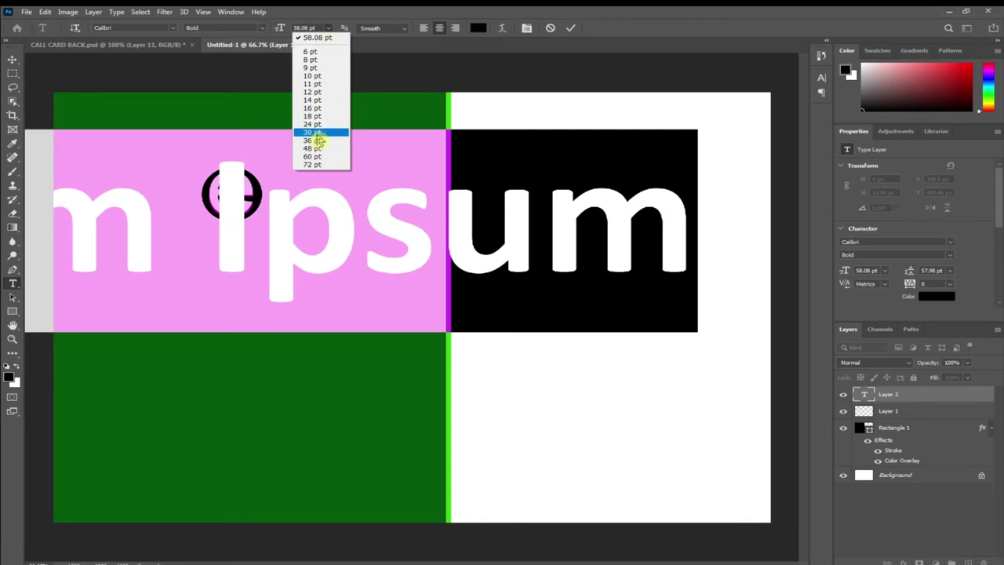
{"action": "left_click", "coordinate": [316, 132]}
{"action": "left_click", "coordinate": [329, 28]}
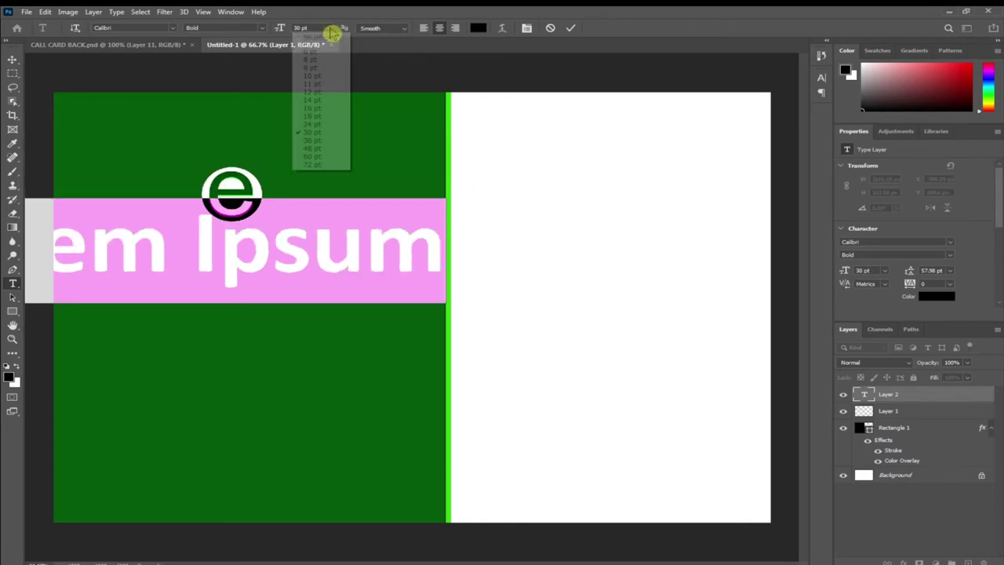
{"action": "left_click", "coordinate": [313, 108]}
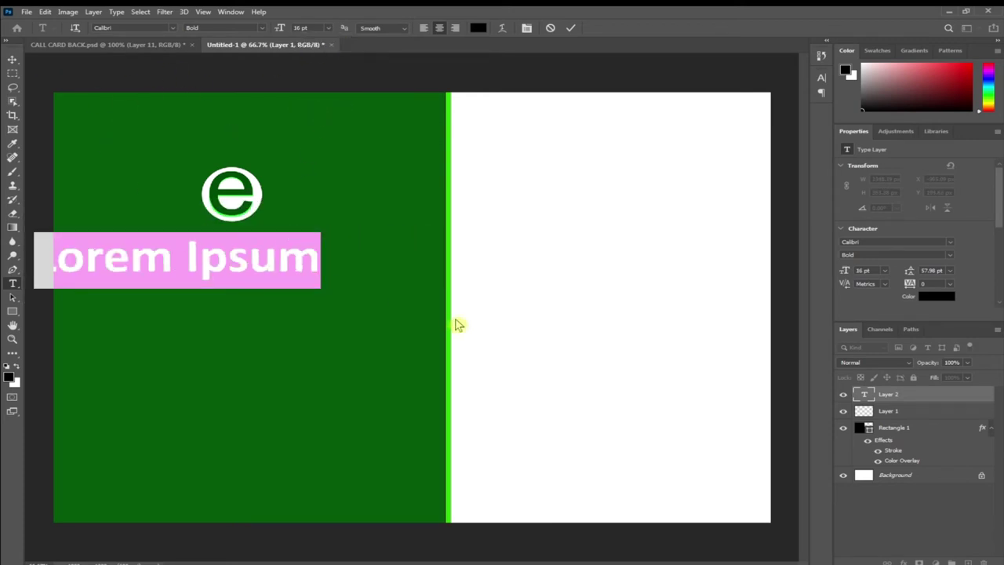
{"action": "type", "text": "imp"}
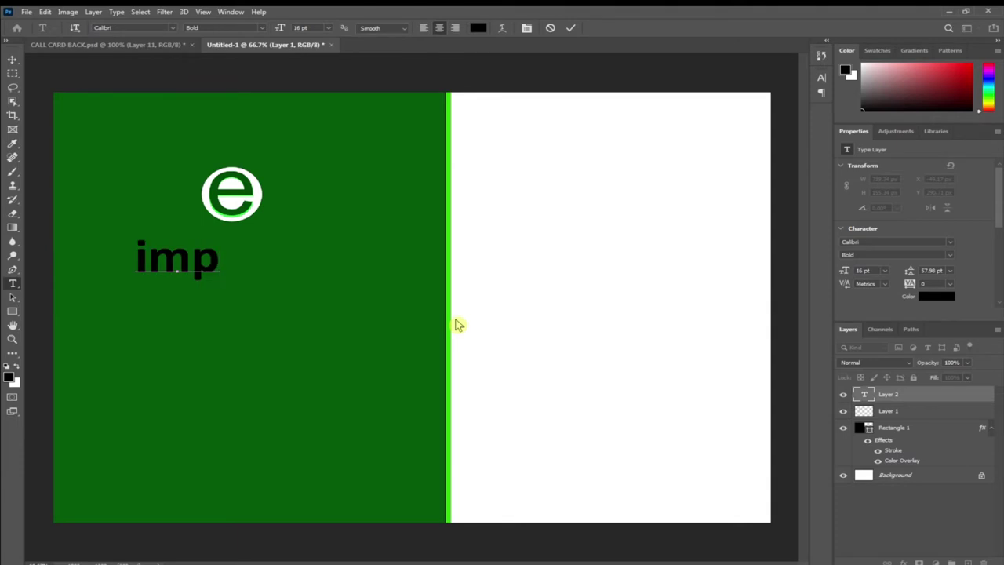
{"action": "key", "text": "BackSpace"}
{"action": "key", "text": "BackSpace"}
{"action": "key", "text": "BackSpace"}
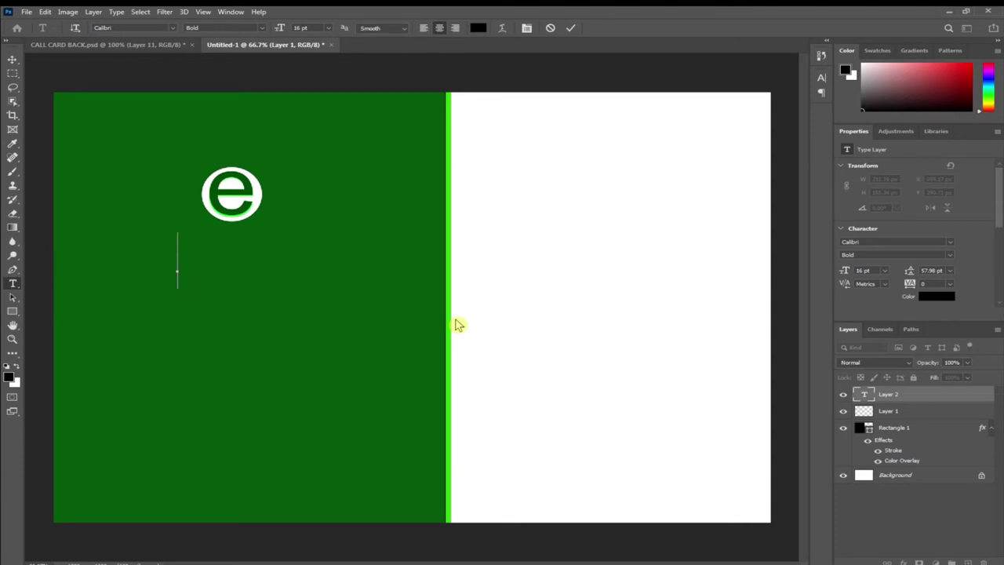
Step: Enter the tagline IMPORT AND EXPORT and reduce its text size to 8 pt
{"action": "type", "text": "IMPORT AND "}
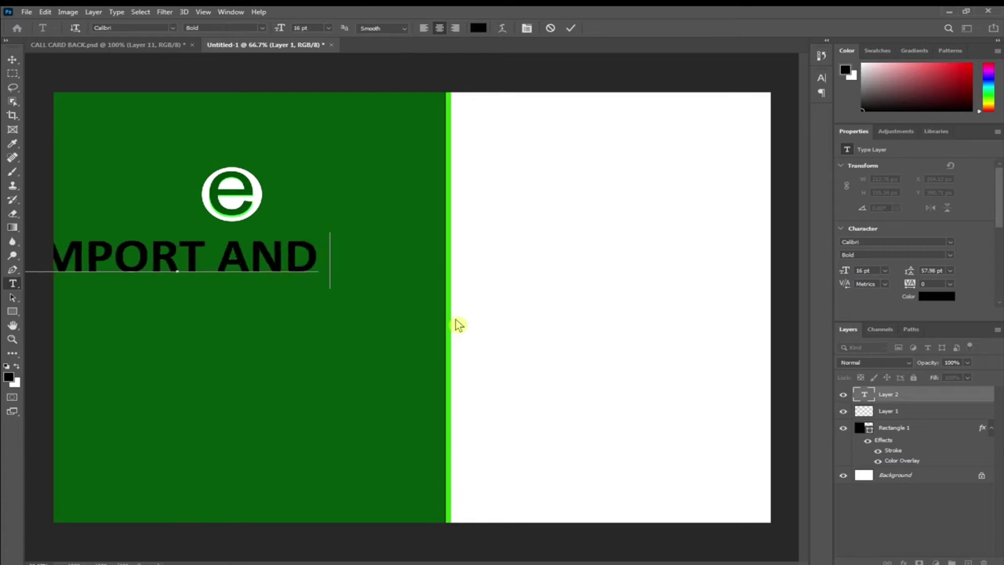
{"action": "type", "text": "EXPORT"}
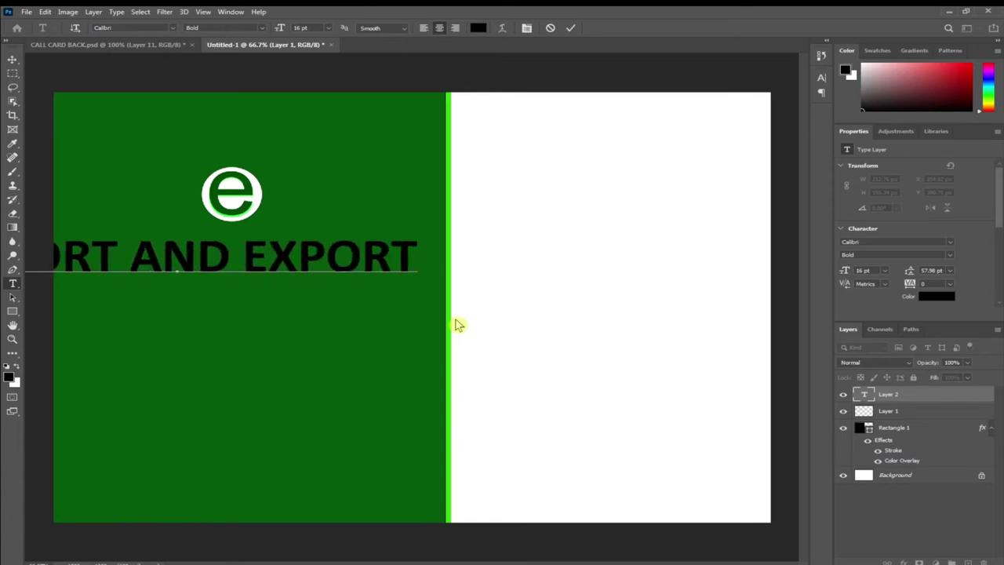
{"action": "key", "text": "ctrl"}
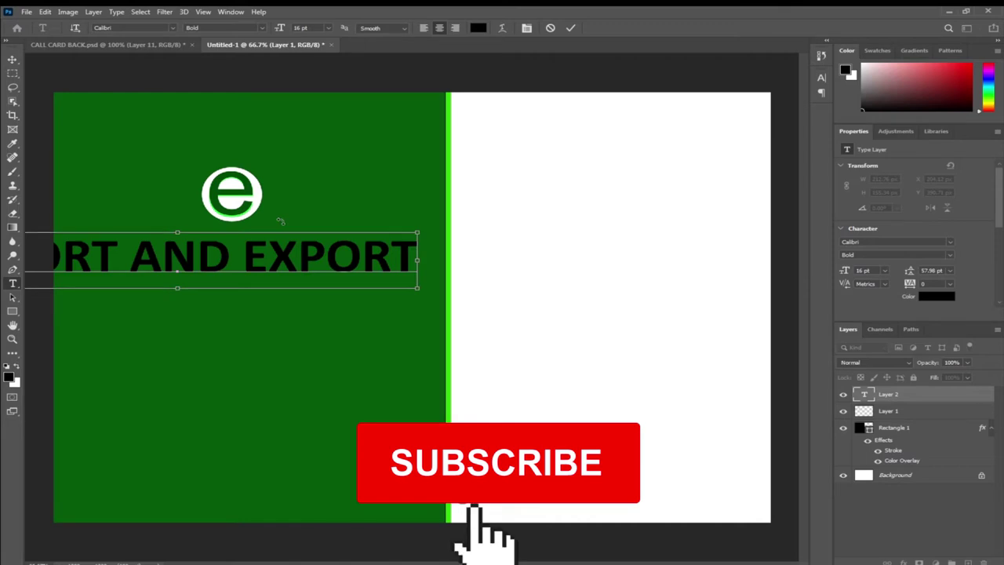
{"action": "key", "text": "ctrl+a"}
{"action": "left_click_drag", "start_coordinate": [280, 28], "coordinate": [277, 28]}
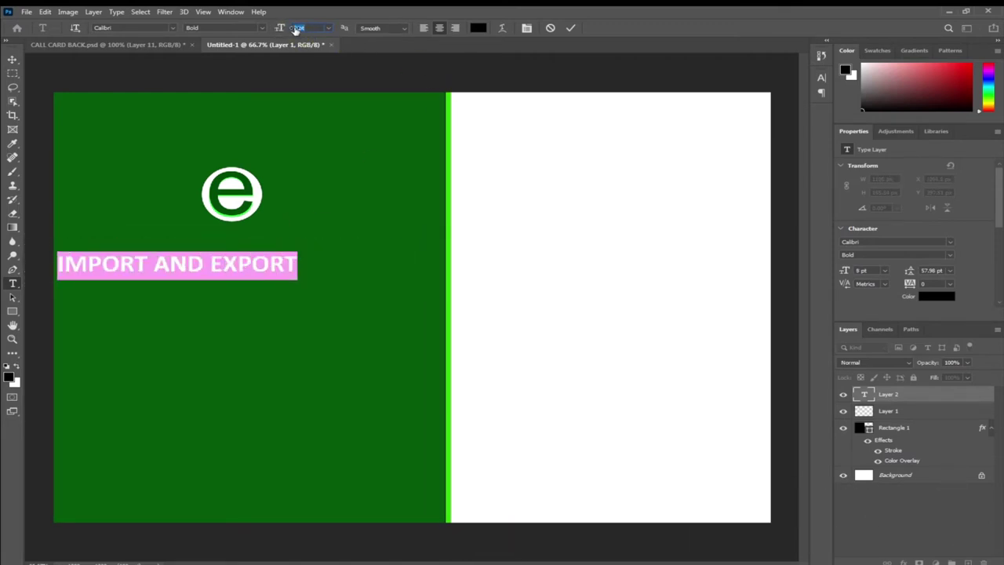
Step: Move the tagline directly beneath the logo, and enlarge the logo to about 259 by 253 px above it
{"action": "left_click", "coordinate": [12, 60]}
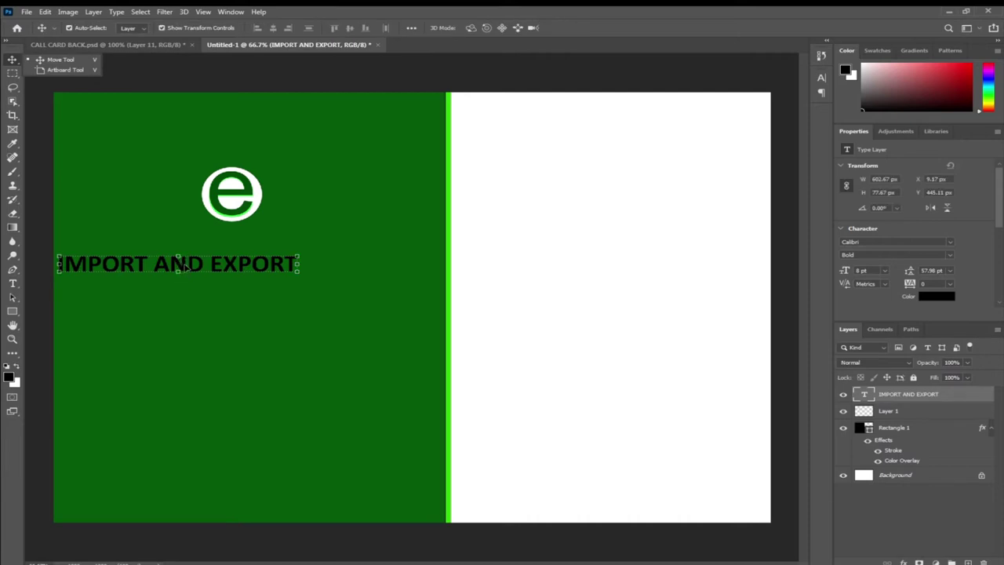
{"action": "left_click_drag", "start_coordinate": [185, 268], "coordinate": [258, 247]}
{"action": "left_click", "coordinate": [233, 210]}
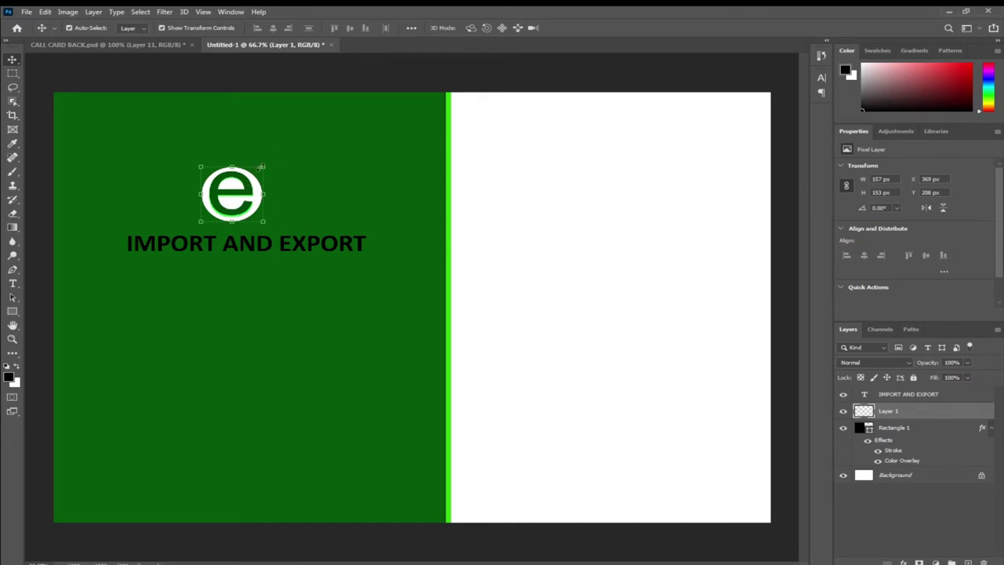
{"action": "left_click_drag", "start_coordinate": [264, 165], "coordinate": [316, 132]}
{"action": "key", "text": "Return"}
{"action": "left_click_drag", "start_coordinate": [262, 173], "coordinate": [248, 181]}
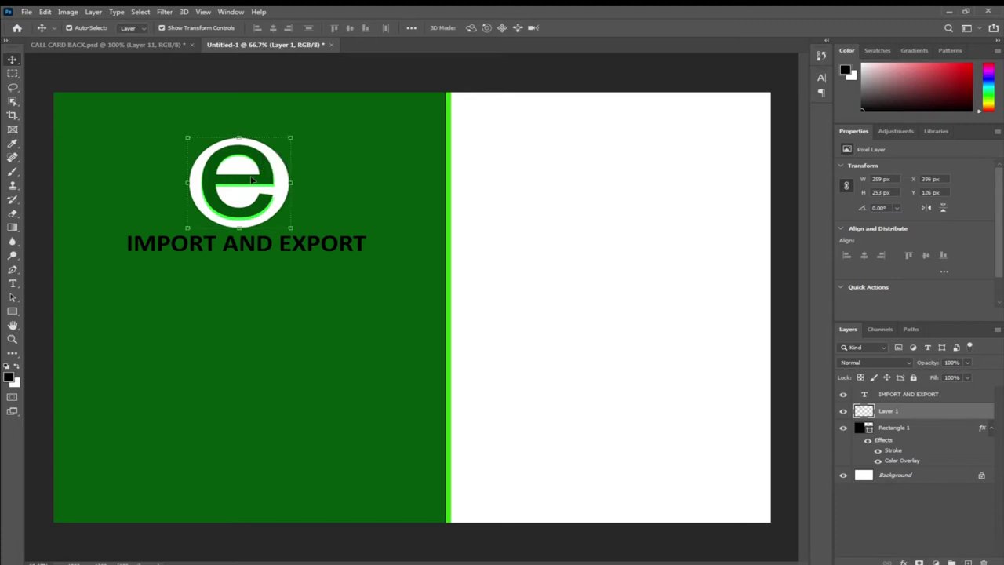
Step: Recolor the whole IMPORT AND EXPORT tagline bright green #32d50d, sampled from the card's dividing line
{"action": "left_click_drag", "start_coordinate": [185, 251], "coordinate": [306, 285]}
{"action": "left_click", "coordinate": [268, 52]}
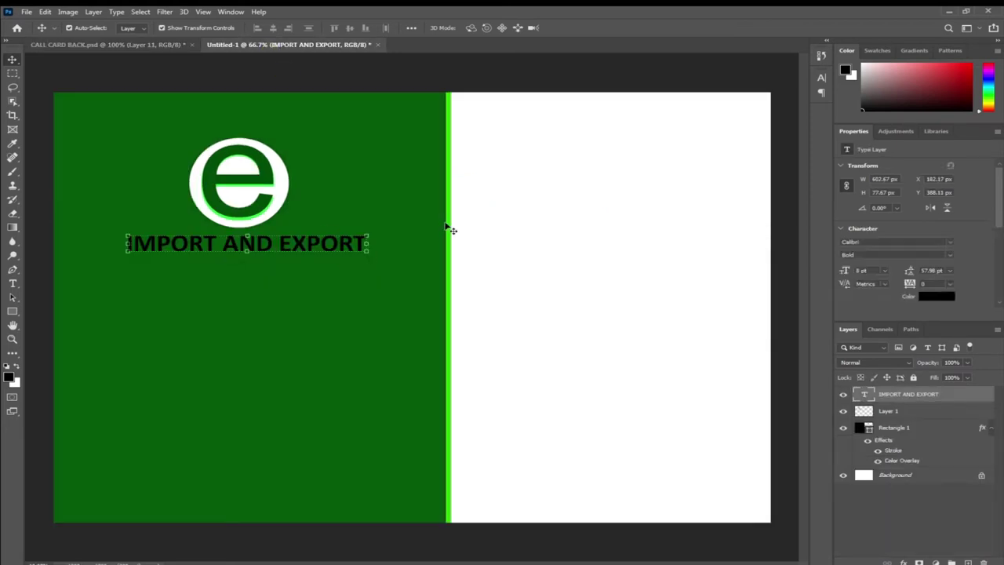
{"action": "left_click", "coordinate": [14, 290]}
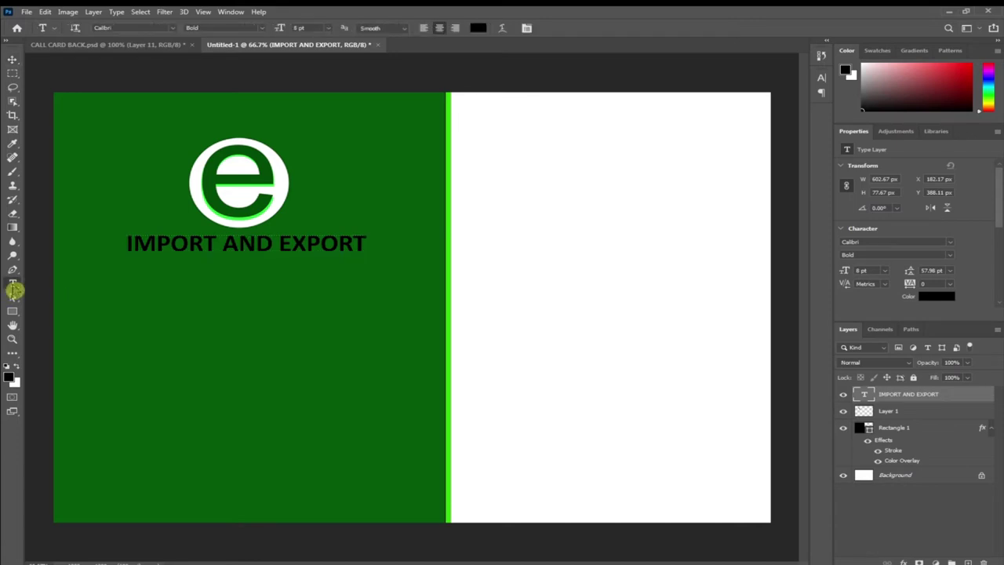
{"action": "left_click", "coordinate": [191, 243]}
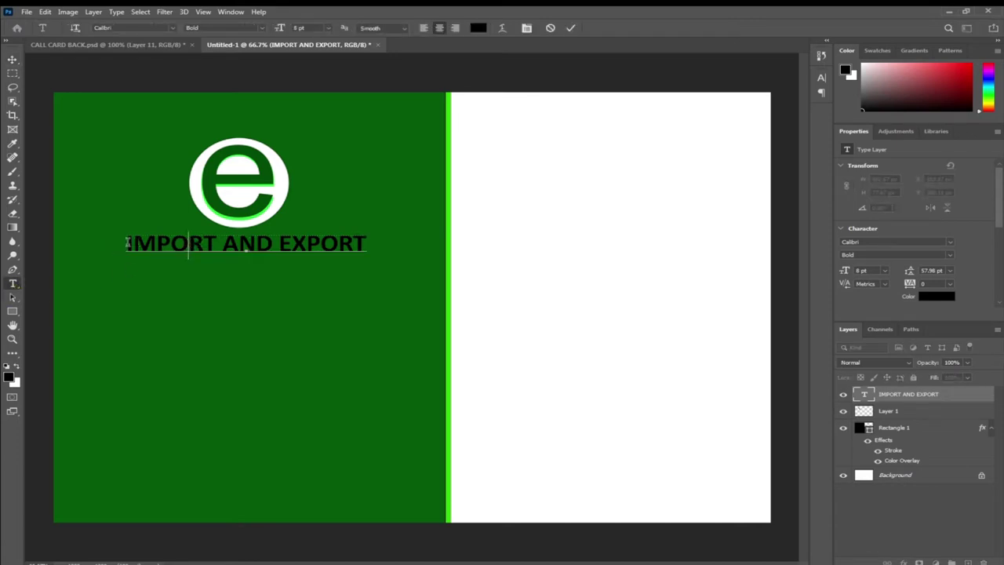
{"action": "left_click_drag", "start_coordinate": [126, 243], "coordinate": [394, 241]}
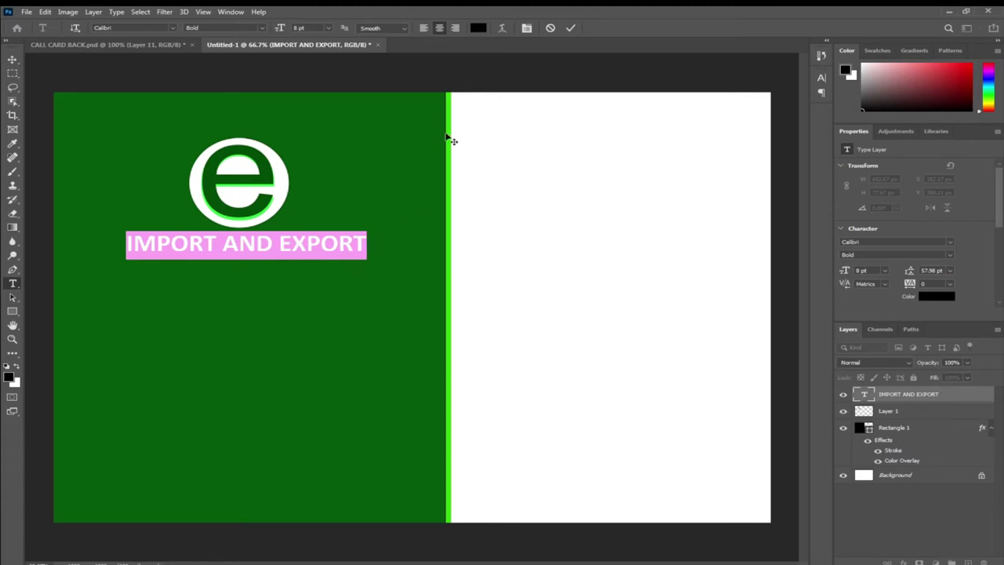
{"action": "left_click", "coordinate": [476, 29]}
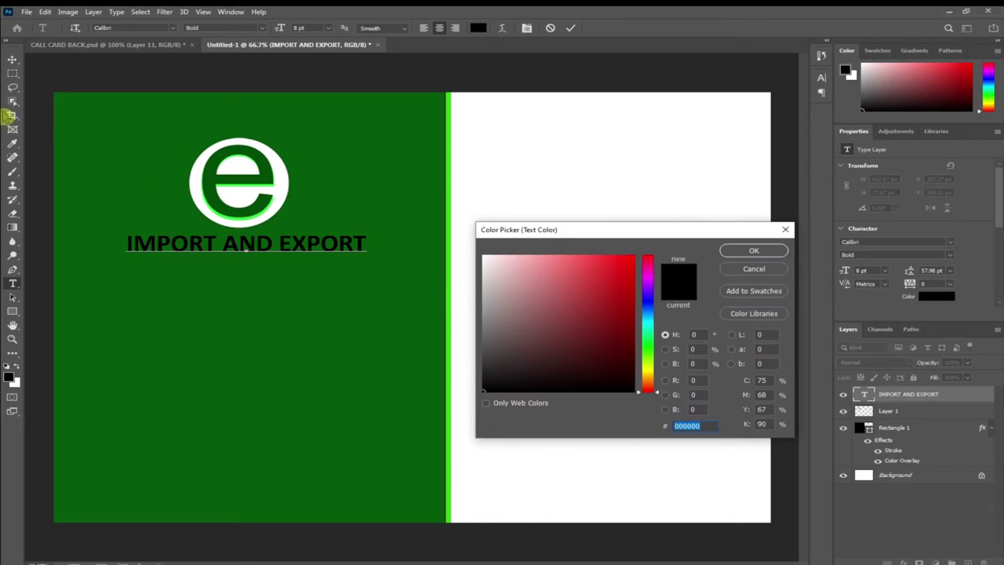
{"action": "left_click", "coordinate": [448, 178]}
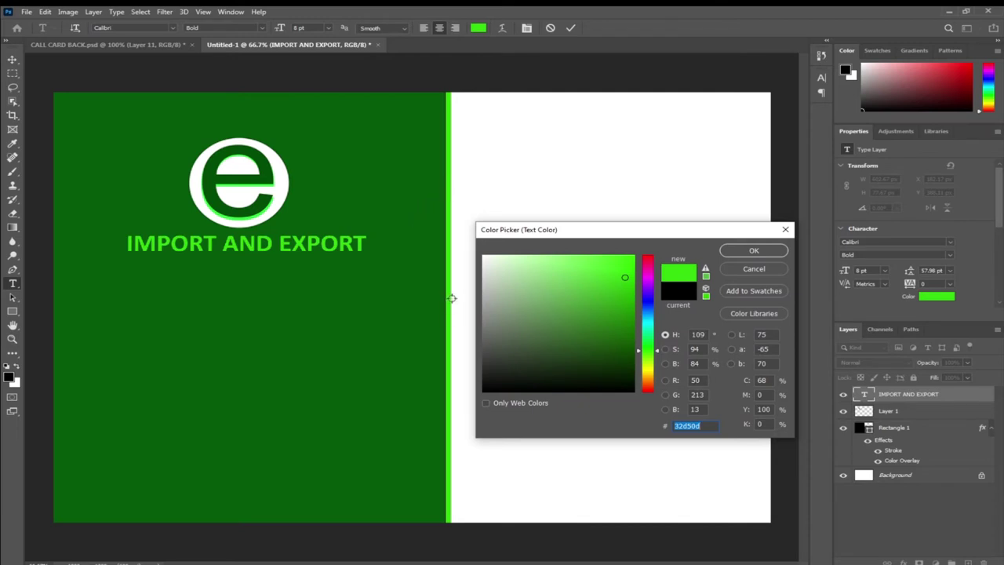
{"action": "left_click", "coordinate": [754, 251]}
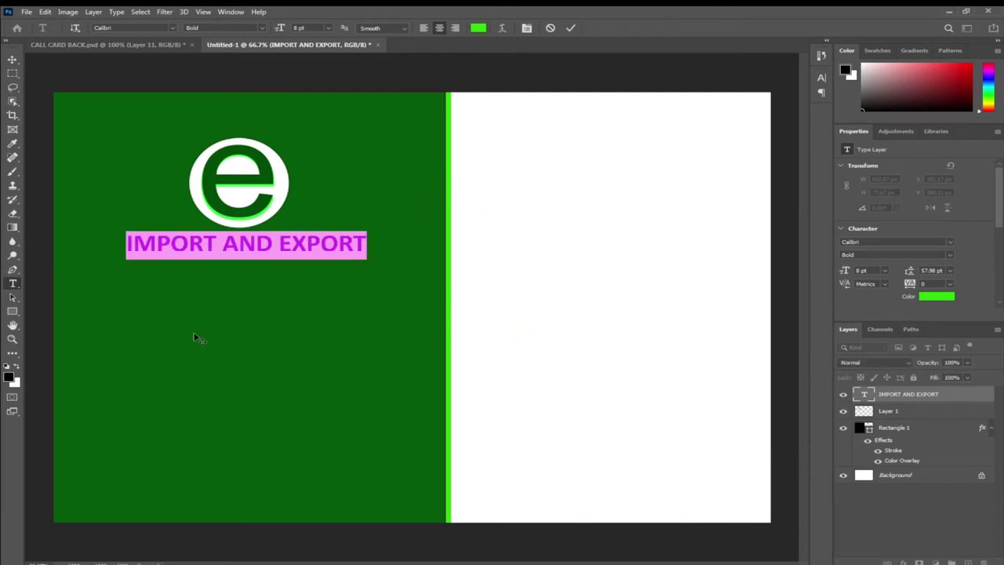
{"action": "left_click", "coordinate": [217, 245]}
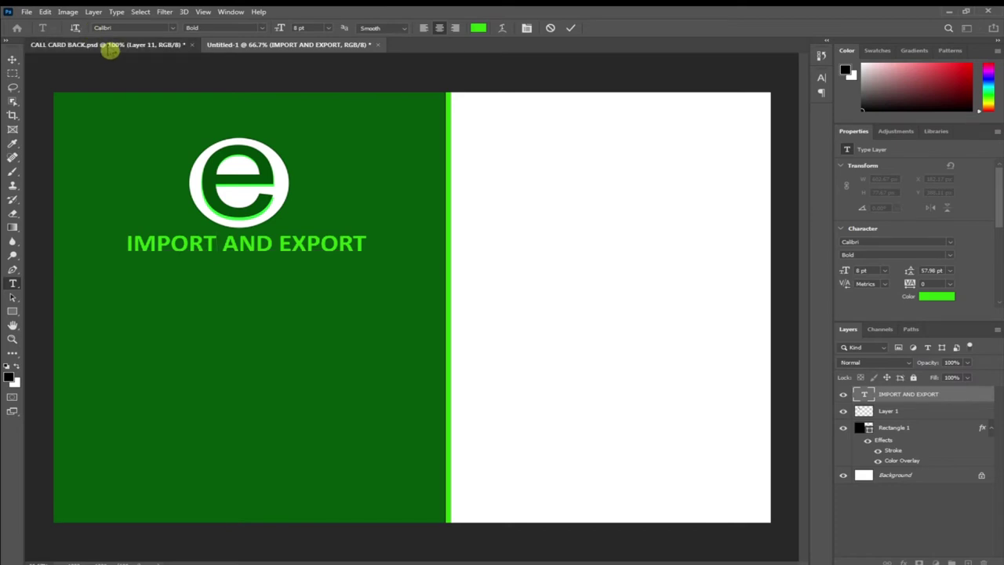
Step: Check the reference tagline, and add a Drop Shadow to the new one with 66% opacity, 5 px distance, 9% spread and 10 px size
{"action": "left_click", "coordinate": [110, 45]}
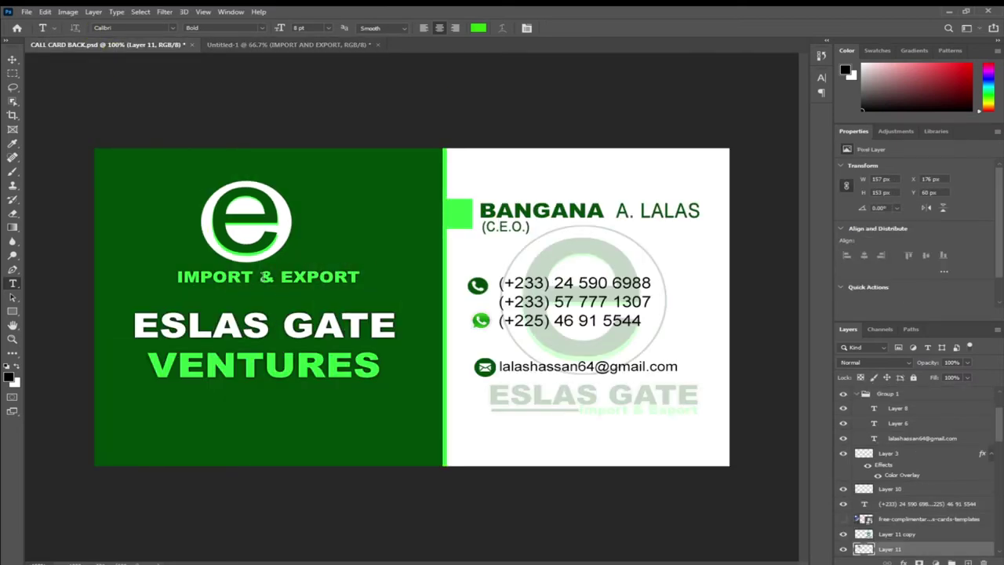
{"action": "left_click", "coordinate": [314, 44]}
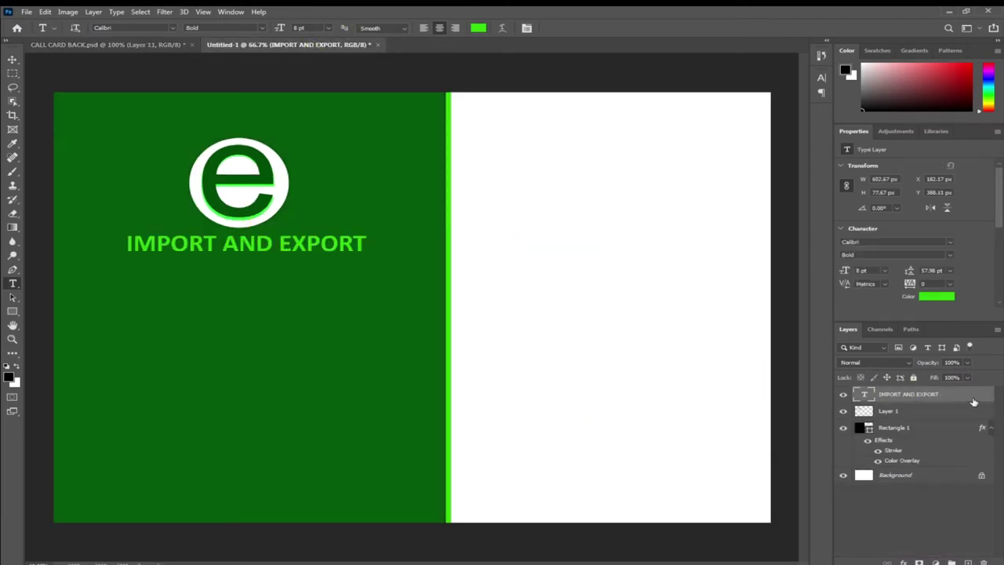
{"action": "double_click", "coordinate": [972, 401]}
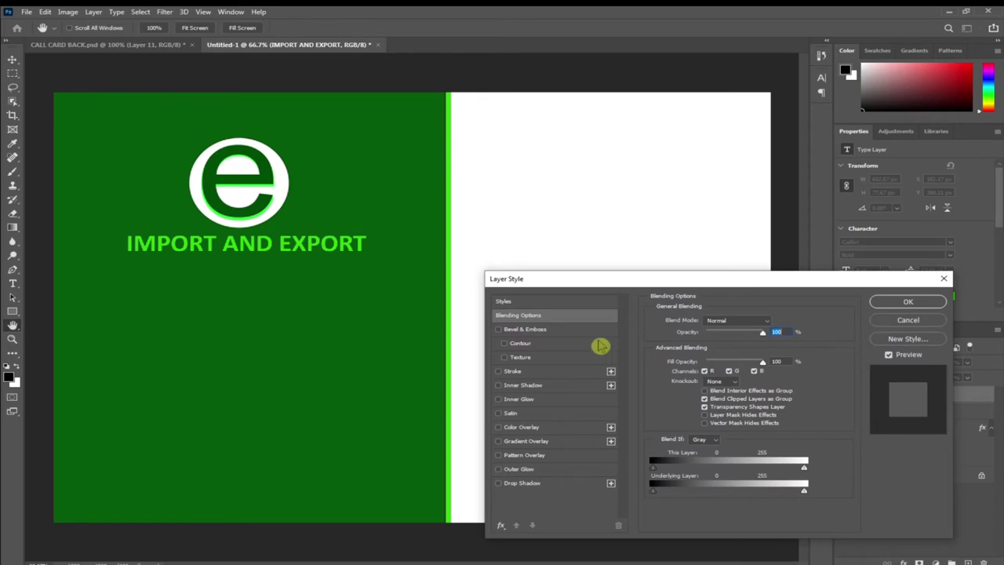
{"action": "left_click", "coordinate": [531, 485]}
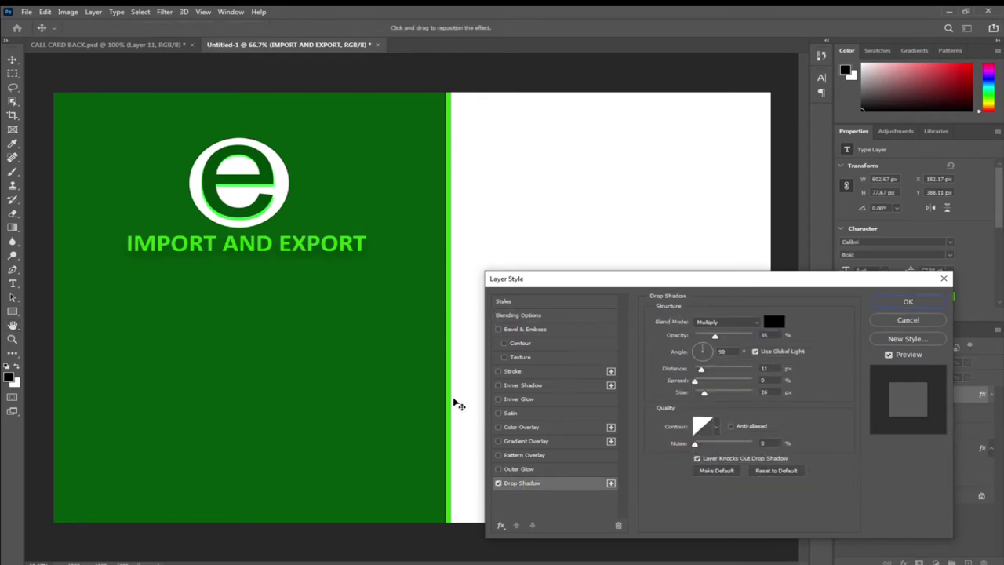
{"action": "left_click_drag", "start_coordinate": [716, 337], "coordinate": [738, 337]}
{"action": "mouse_move", "coordinate": [711, 395]}
{"action": "left_mouse_down"}
{"action": "mouse_move", "coordinate": [699, 398]}
{"action": "mouse_move", "coordinate": [700, 375]}
{"action": "mouse_move", "coordinate": [704, 400]}
{"action": "left_mouse_up"}
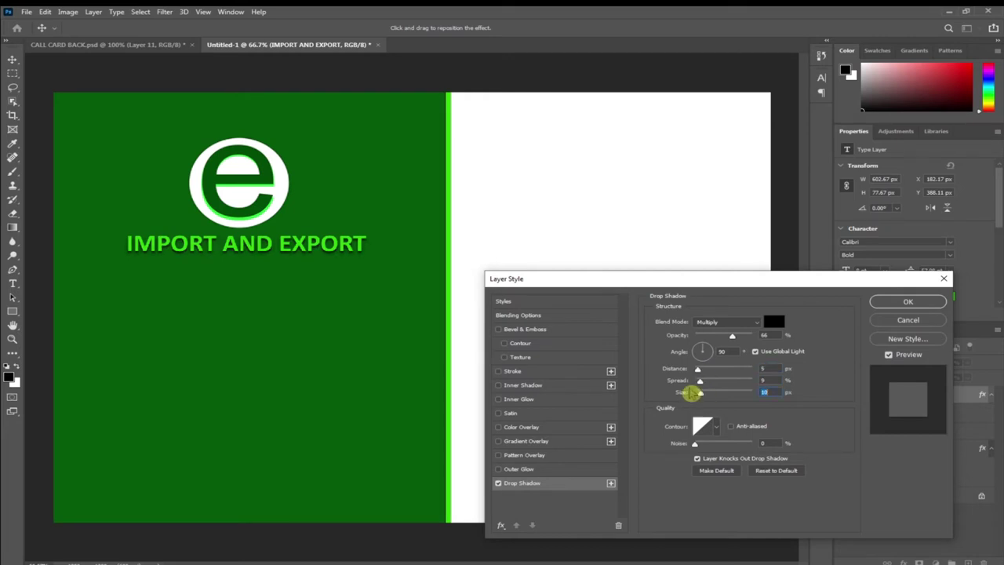
{"action": "left_click", "coordinate": [894, 301]}
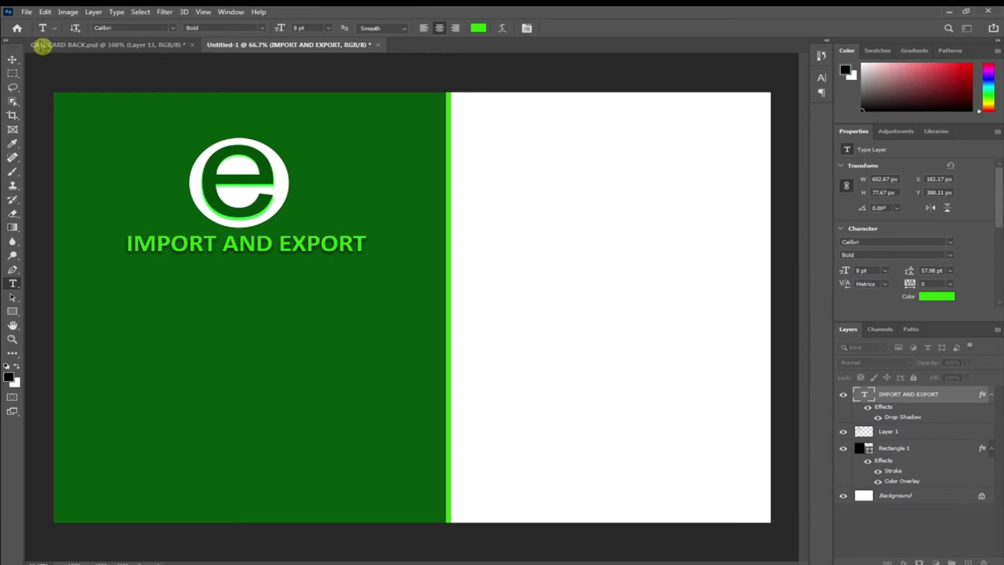
Step: Enter ESTATE COMPANY with LIMITED on a second line as a new text, and move it beneath the IMPORT AND EXPORT tagline
{"action": "left_click", "coordinate": [72, 44]}
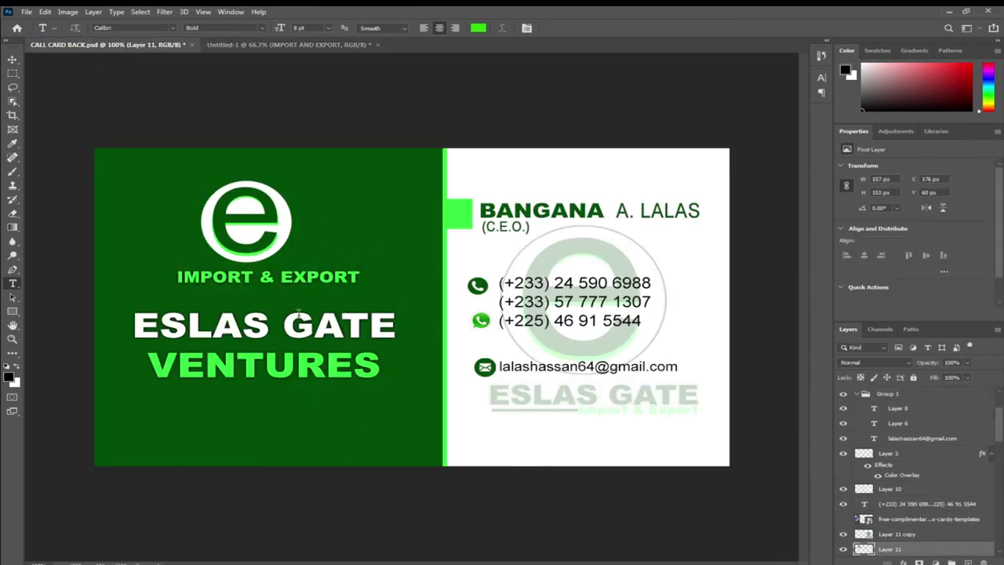
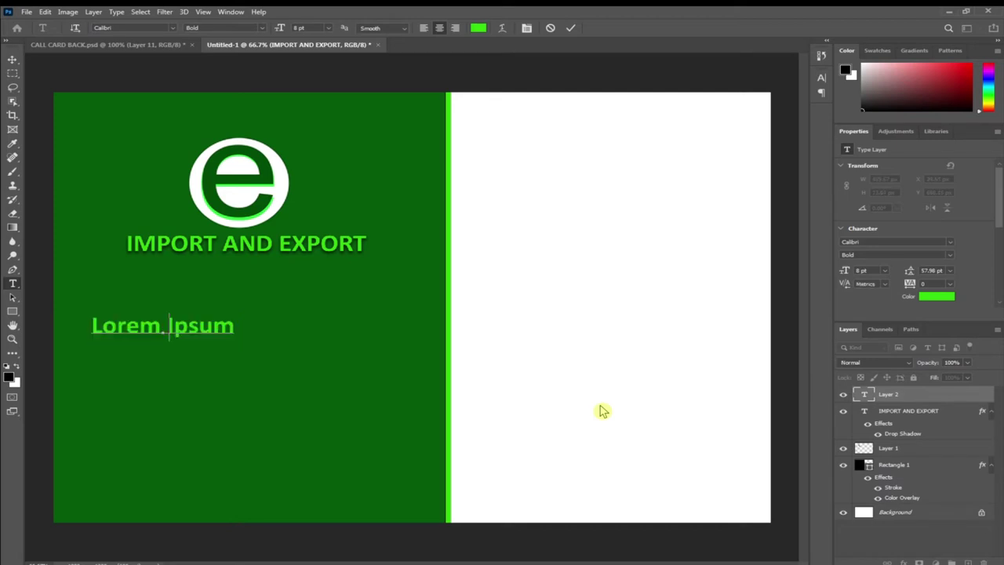
{"action": "type", "text": "ESTA"}
{"action": "key", "text": "BackSpace"}
{"action": "key", "text": "BackSpace"}
{"action": "key", "text": "BackSpace"}
{"action": "key", "text": "BackSpace"}
{"action": "key", "text": "BackSpace"}
{"action": "type", "text": "ESTYA"}
{"action": "key", "text": "BackSpace"}
{"action": "key", "text": "BackSpace"}
{"action": "type", "text": "ATE COMP"}
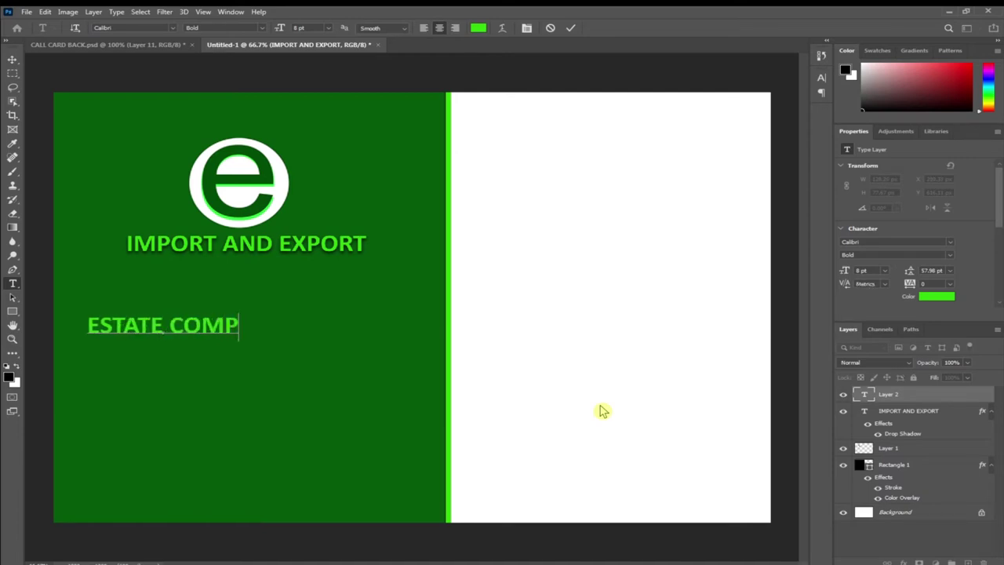
{"action": "type", "text": "ANY    LMI"}
{"action": "key", "text": "BackSpace"}
{"action": "key", "text": "BackSpace"}
{"action": "type", "text": "IMITED"}
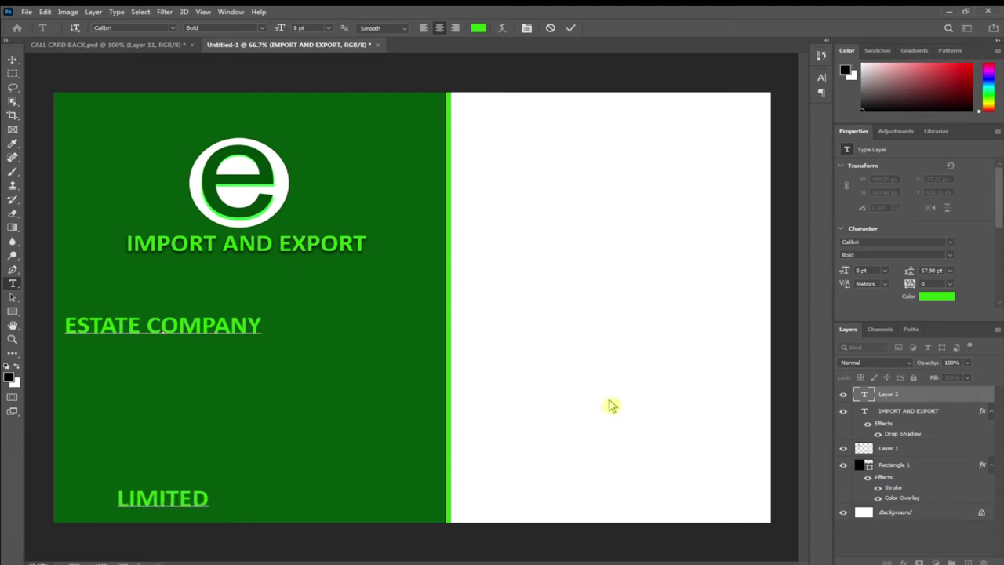
{"action": "left_click", "coordinate": [13, 59]}
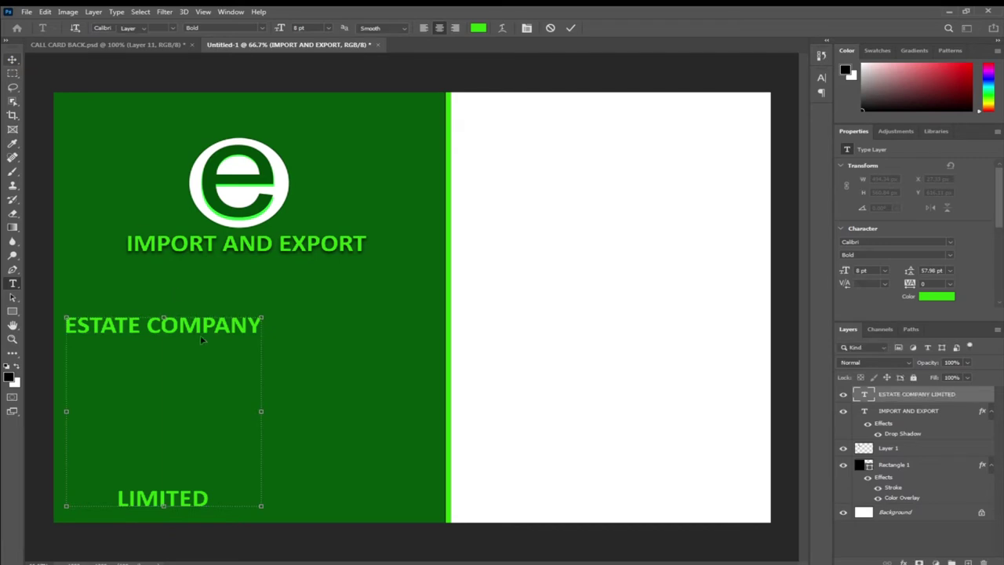
{"action": "left_click_drag", "start_coordinate": [202, 339], "coordinate": [266, 311]}
Step: Set the line spacing of the whole ESTATE COMPANY LIMITED text to Auto
{"action": "left_click", "coordinate": [9, 294]}
{"action": "left_click", "coordinate": [11, 291]}
{"action": "left_click", "coordinate": [12, 286]}
{"action": "left_click", "coordinate": [210, 301]}
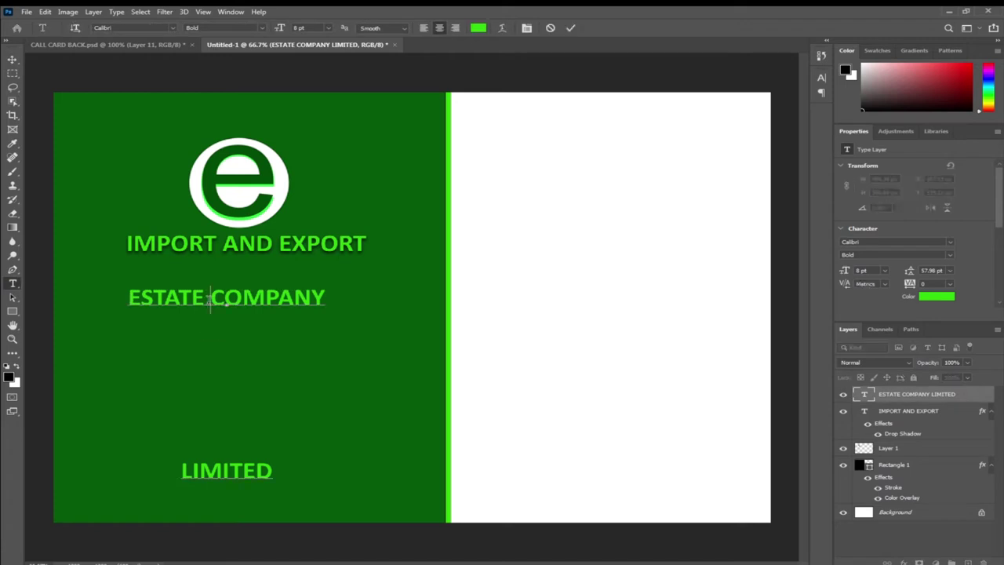
{"action": "left_click_drag", "start_coordinate": [126, 289], "coordinate": [297, 485]}
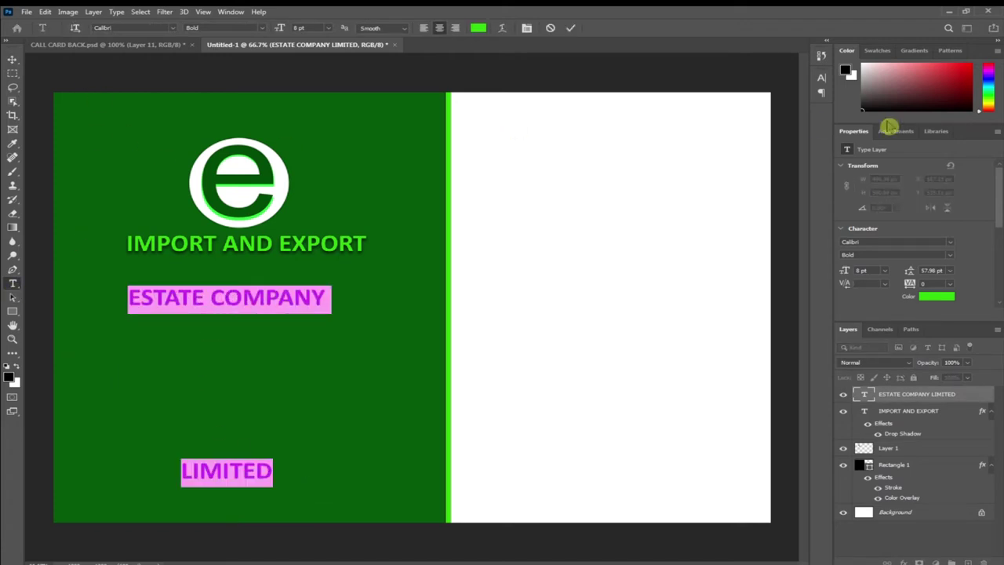
{"action": "left_click", "coordinate": [821, 83]}
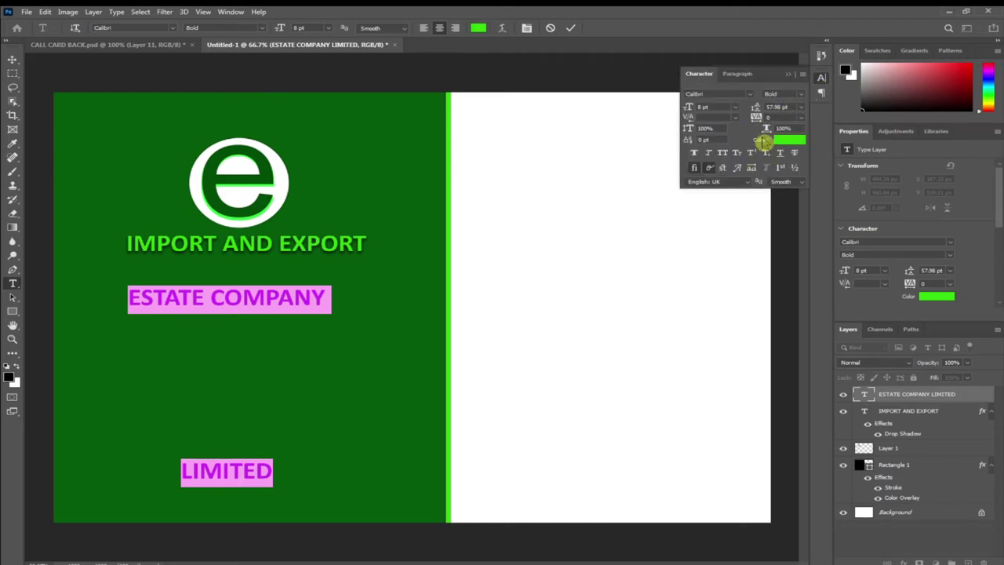
{"action": "left_click", "coordinate": [822, 78]}
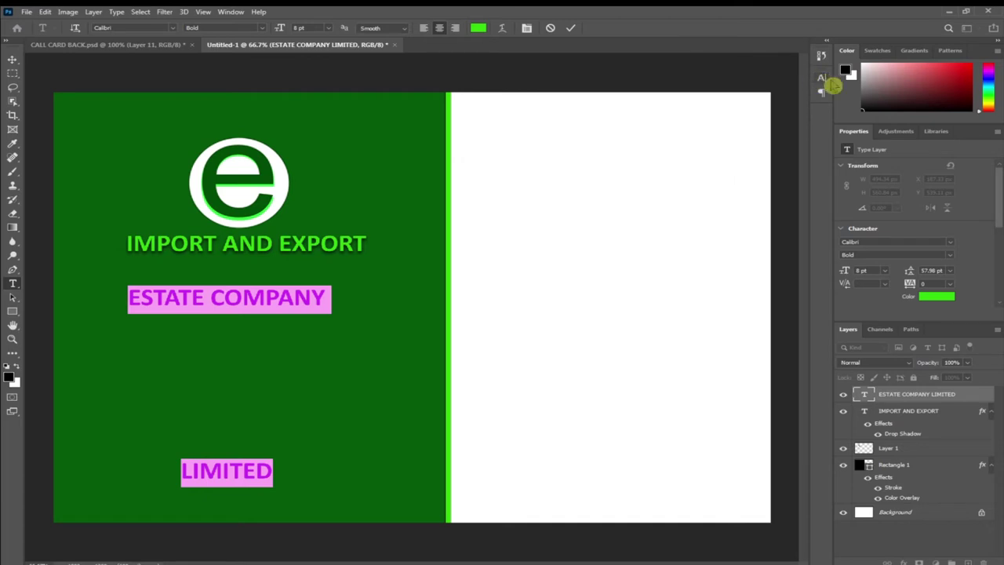
{"action": "left_click", "coordinate": [232, 11]}
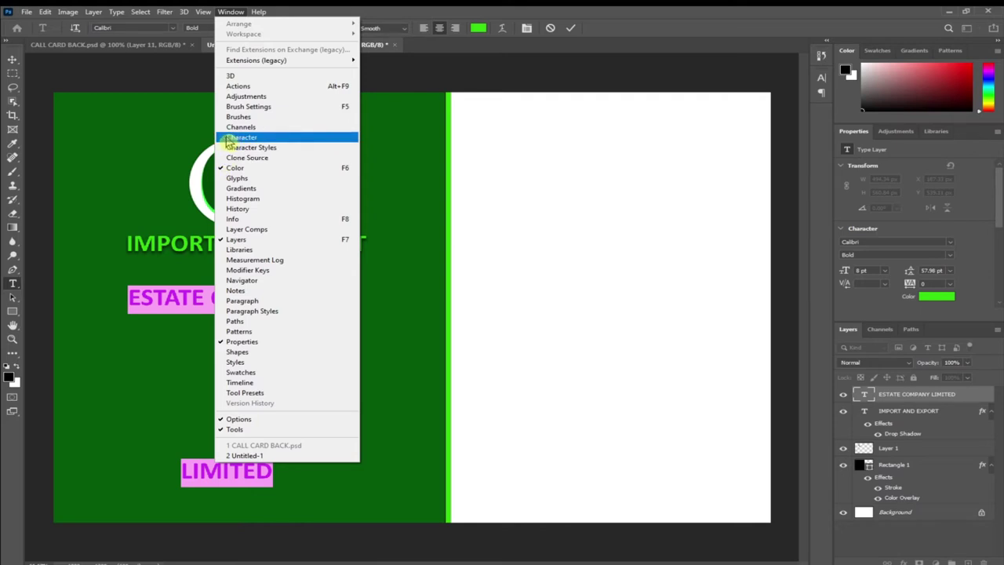
{"action": "left_click", "coordinate": [235, 137]}
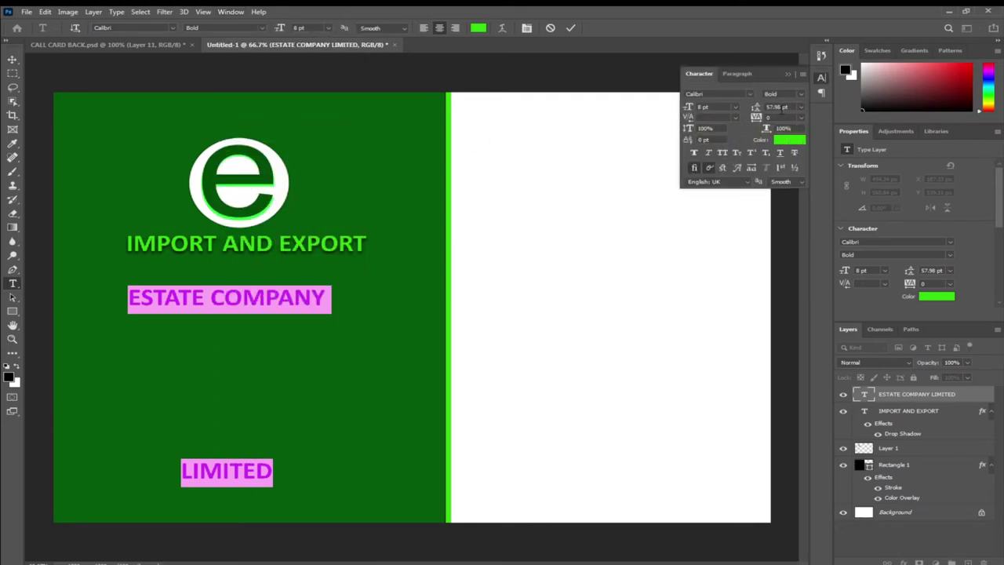
{"action": "left_click", "coordinate": [803, 108]}
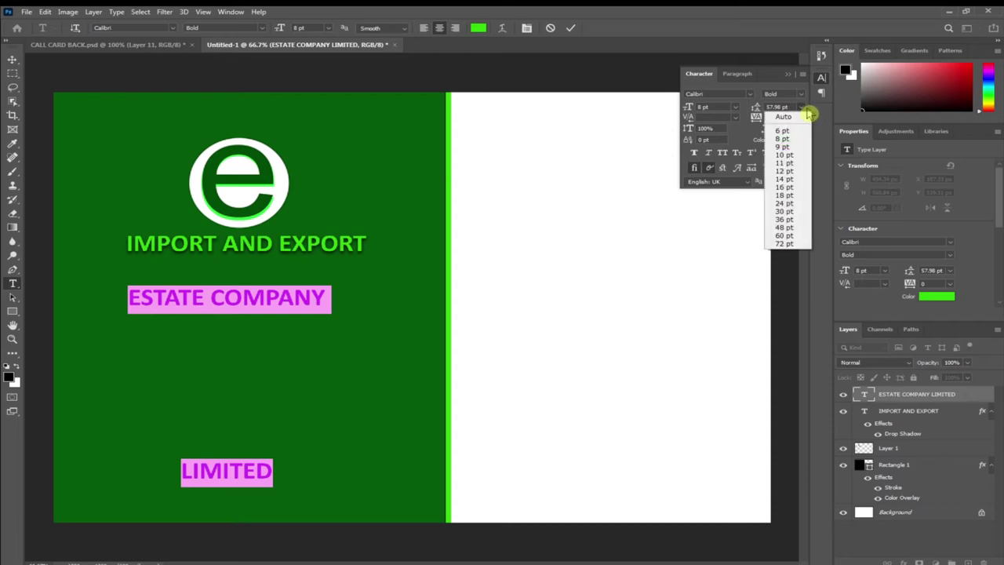
{"action": "left_click", "coordinate": [785, 117]}
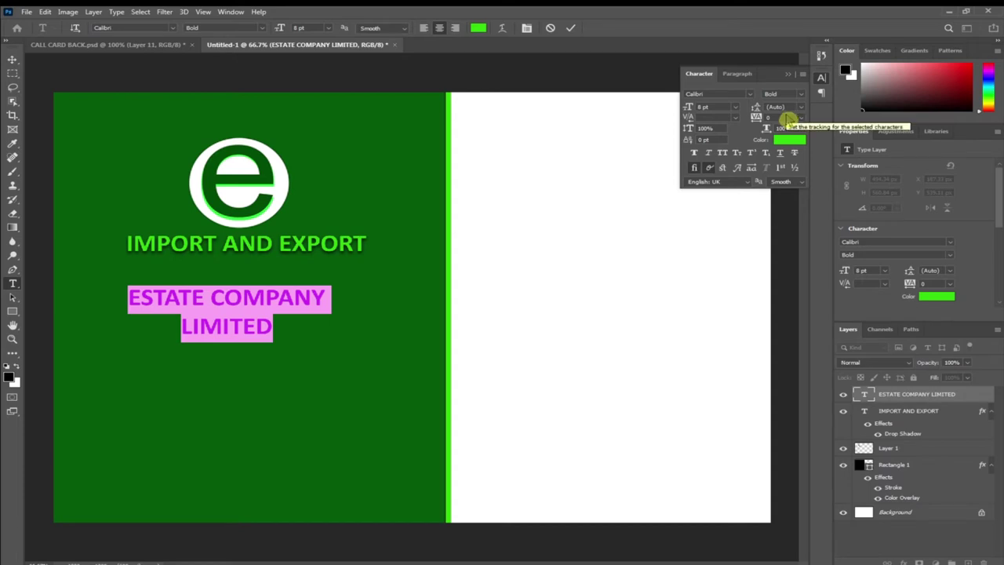
Step: Recolor the whole company name white #ffffff and compare it with the reference card
{"action": "left_click", "coordinate": [478, 29]}
{"action": "type", "text": "ffffff"}
{"action": "left_click", "coordinate": [746, 253]}
{"action": "left_click", "coordinate": [134, 47]}
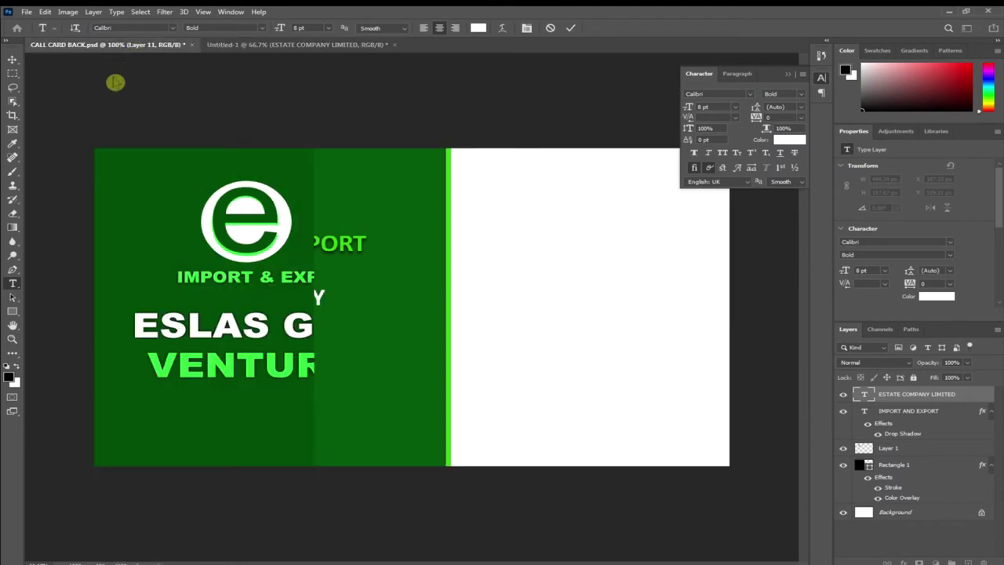
{"action": "left_click", "coordinate": [281, 44]}
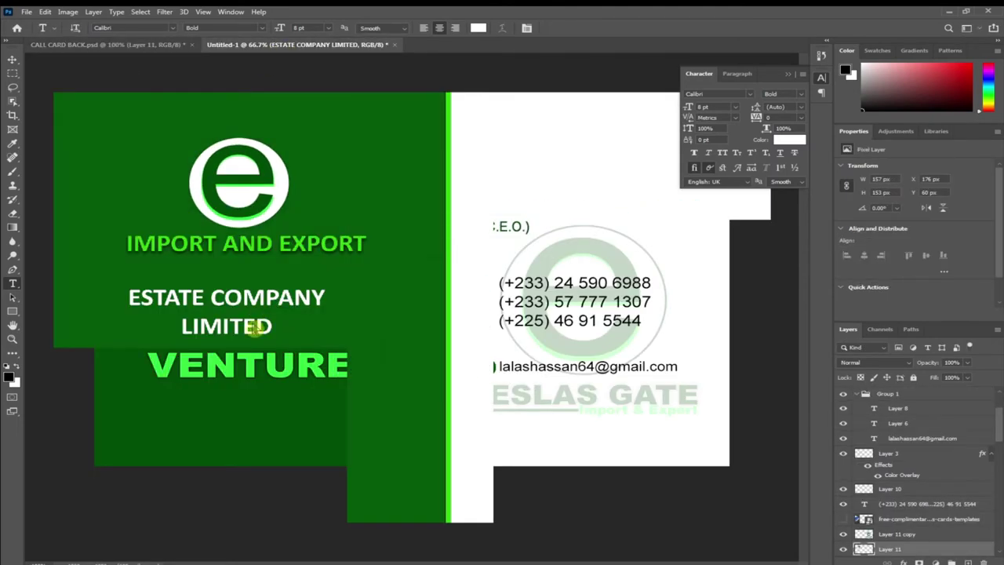
Step: Enlarge the ESTATE COMPANY line to 13 pt, and move the company name text further down below the tagline
{"action": "left_click", "coordinate": [205, 297]}
{"action": "left_click_drag", "start_coordinate": [129, 297], "coordinate": [337, 293]}
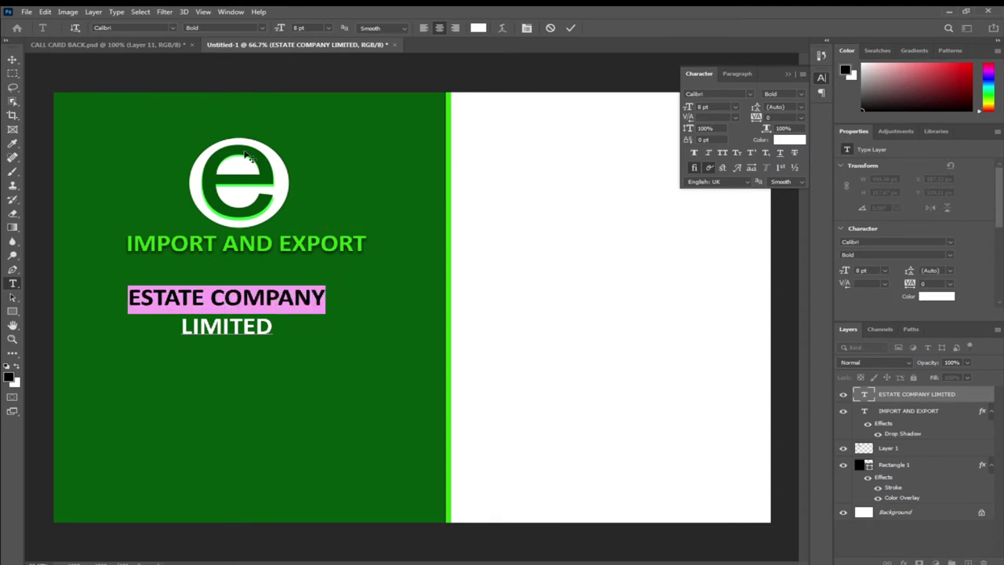
{"action": "left_click_drag", "start_coordinate": [279, 28], "coordinate": [280, 29]}
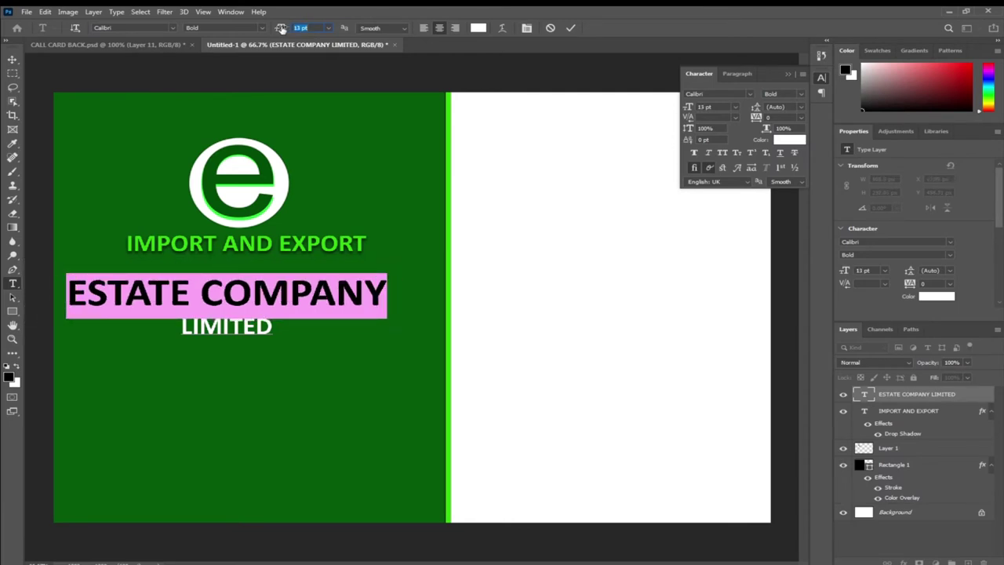
{"action": "left_click", "coordinate": [13, 64]}
{"action": "left_click_drag", "start_coordinate": [238, 294], "coordinate": [247, 336]}
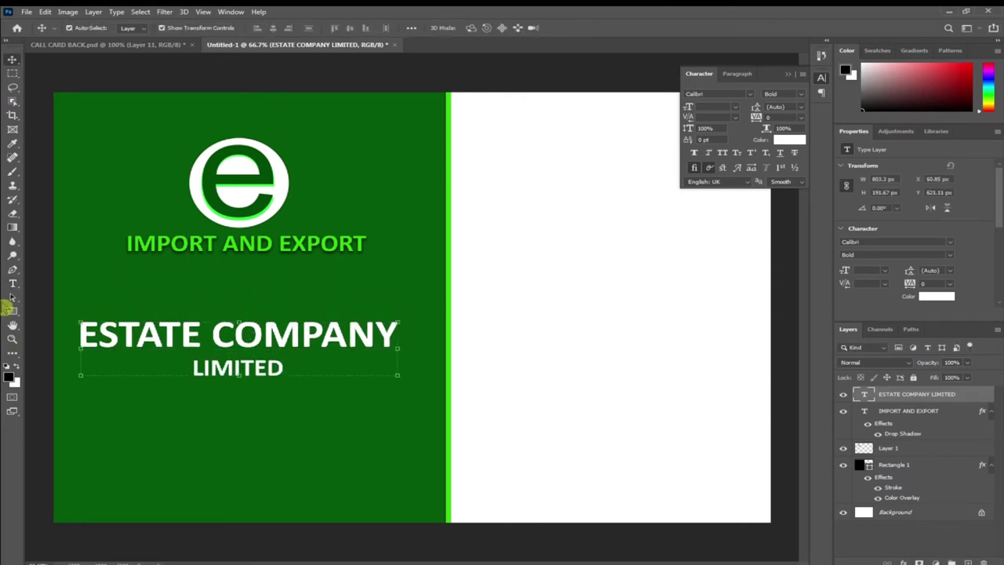
Step: Enlarge the LIMITED line of the company name to 14 pt
{"action": "left_click", "coordinate": [13, 284]}
{"action": "left_click", "coordinate": [214, 370]}
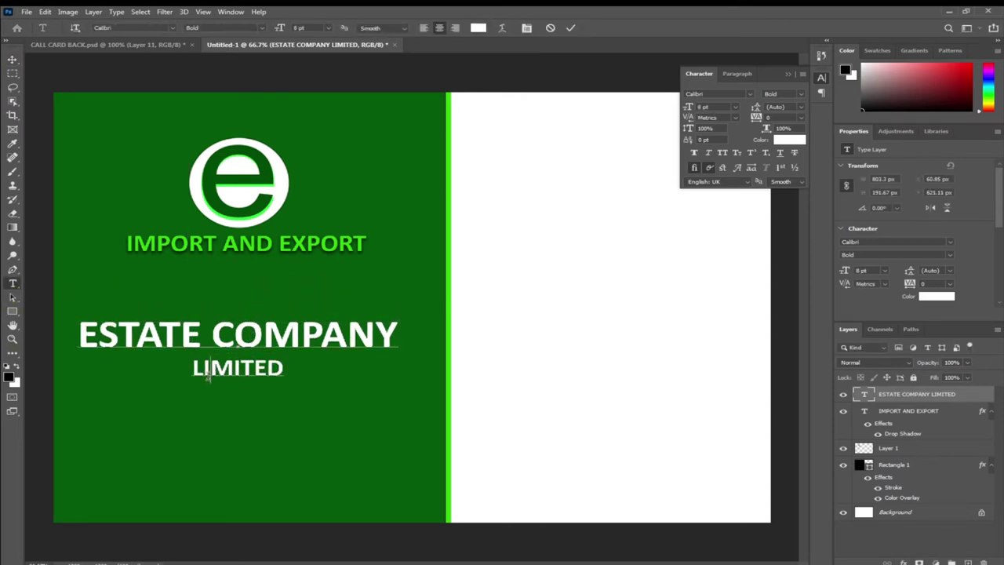
{"action": "left_click_drag", "start_coordinate": [192, 370], "coordinate": [283, 368]}
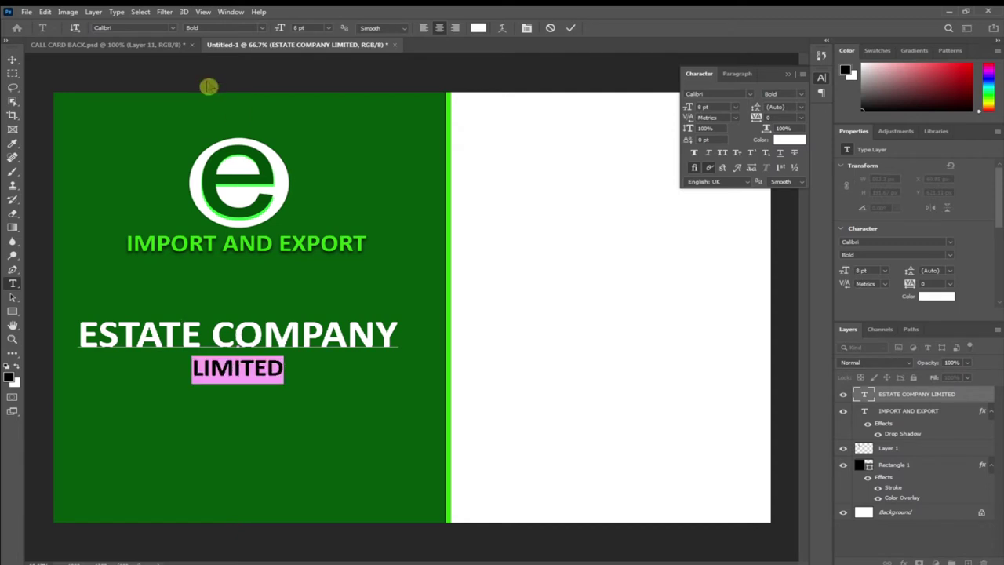
{"action": "left_click_drag", "start_coordinate": [276, 28], "coordinate": [281, 29]}
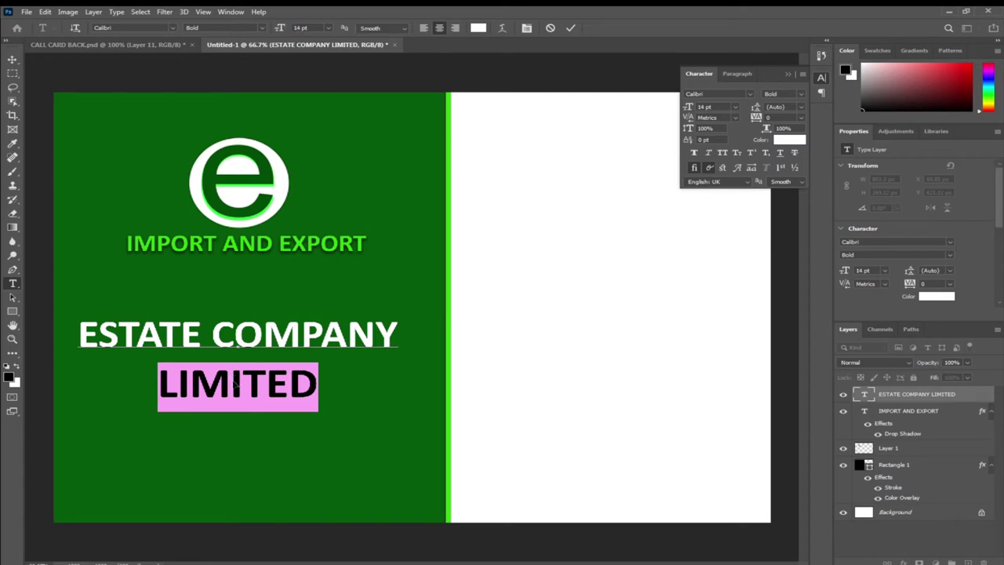
Step: Remove the LIMITED line from the company name text, and shift ESTATE COMPANY slightly down and to the right
{"action": "key", "text": "BackSpace"}
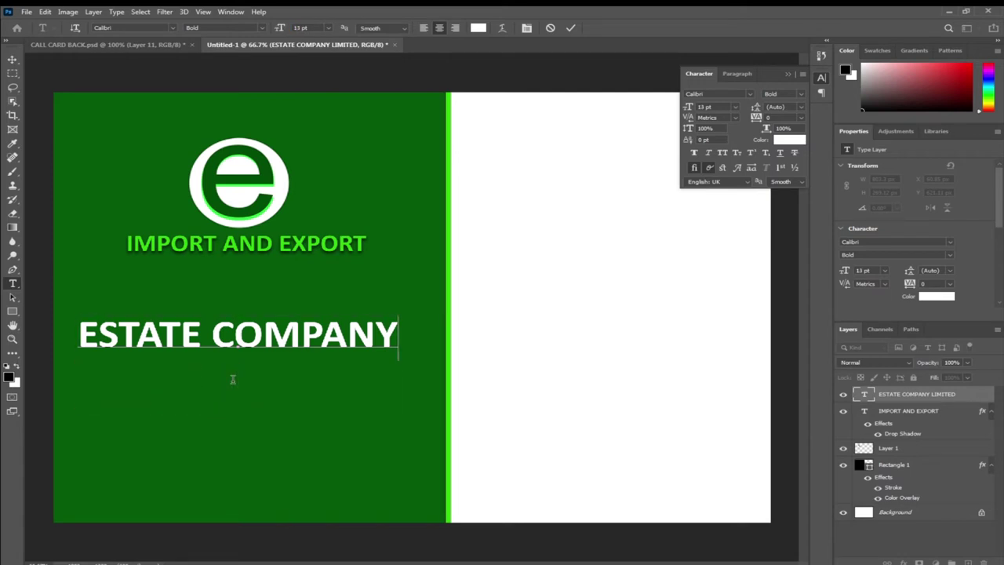
{"action": "left_click", "coordinate": [12, 59]}
{"action": "left_click_drag", "start_coordinate": [201, 347], "coordinate": [210, 352]}
Step: Add LIMITED as a separate 14 pt text, and move it up and left below ESTATE COMPANY
{"action": "left_click", "coordinate": [13, 286]}
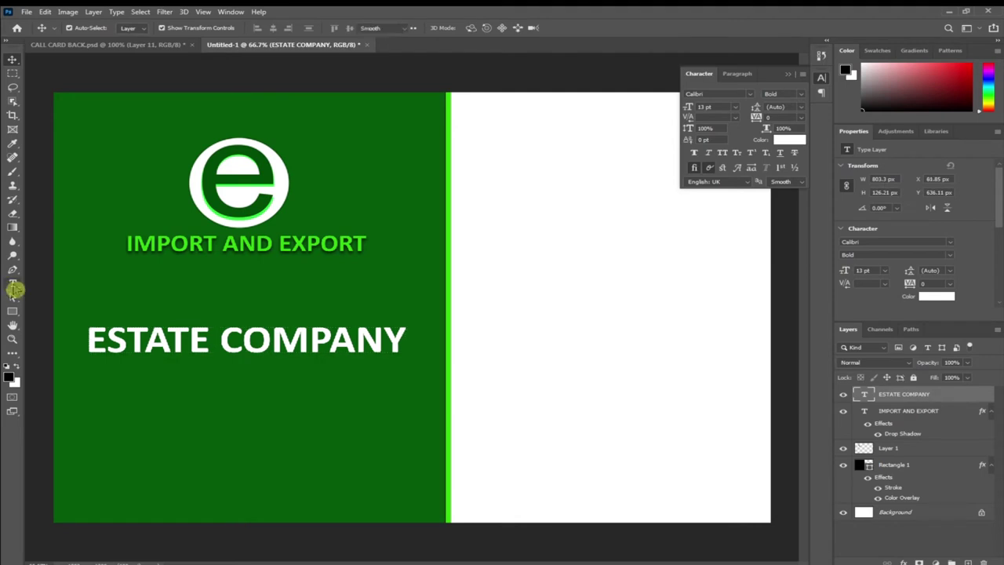
{"action": "left_click", "coordinate": [311, 453]}
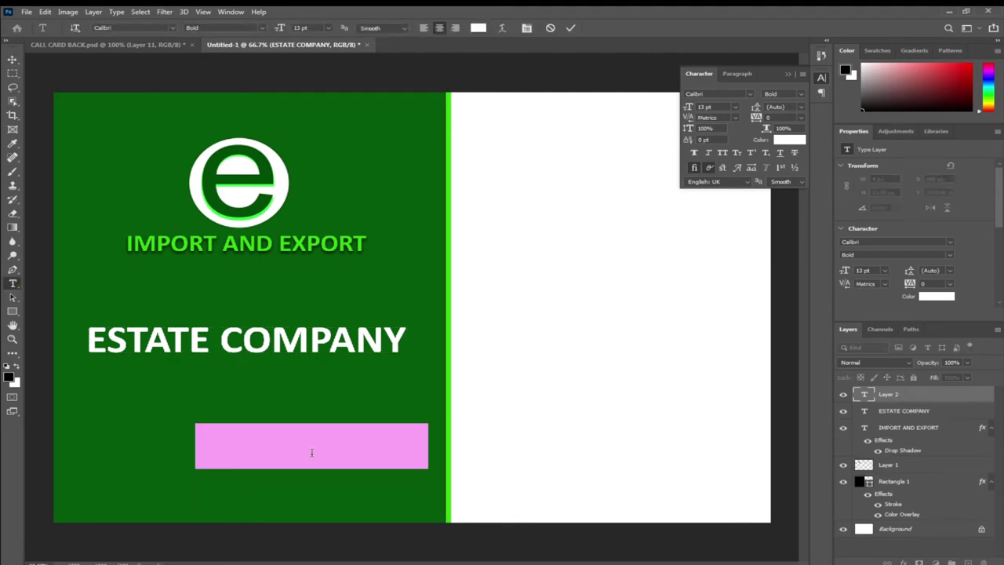
{"action": "type", "text": "LIMITED"}
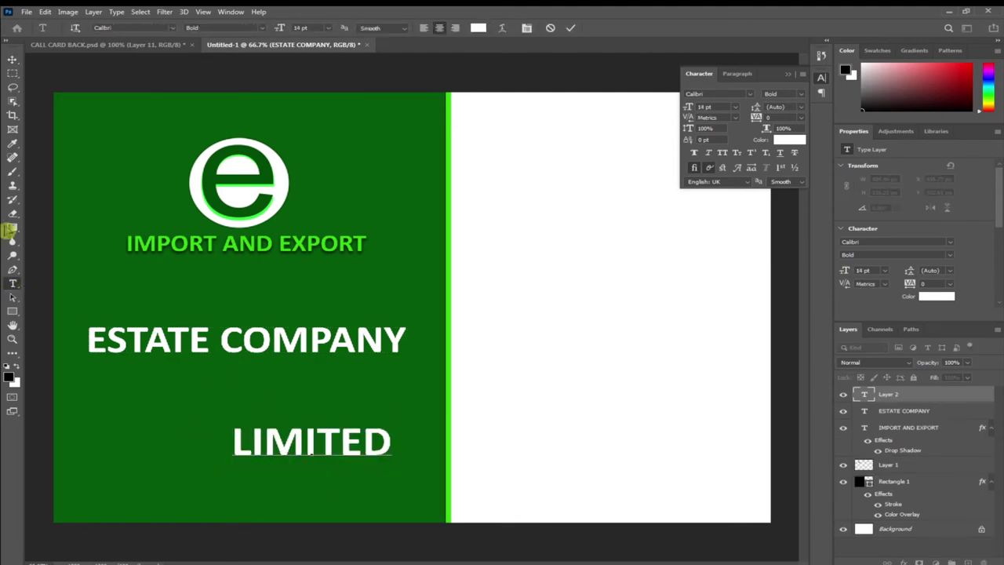
{"action": "key", "text": "ctrl+Return"}
{"action": "key", "text": "v"}
{"action": "left_click_drag", "start_coordinate": [323, 430], "coordinate": [230, 397]}
Step: Check the company name on the reference card, and change the font of ESTATE COMPANY to Impact Regular
{"action": "left_click", "coordinate": [245, 339]}
{"action": "left_click", "coordinate": [81, 45]}
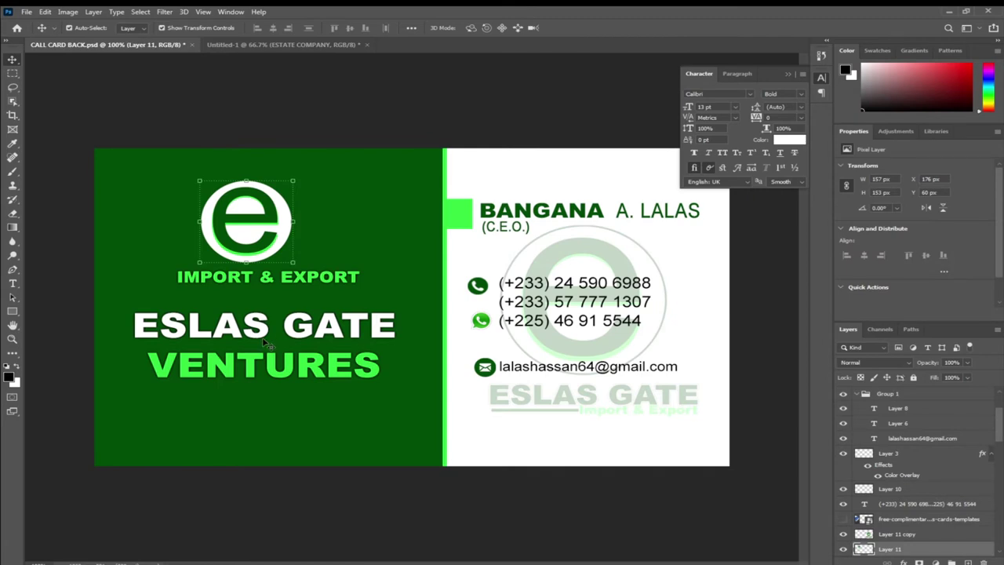
{"action": "left_click", "coordinate": [296, 45]}
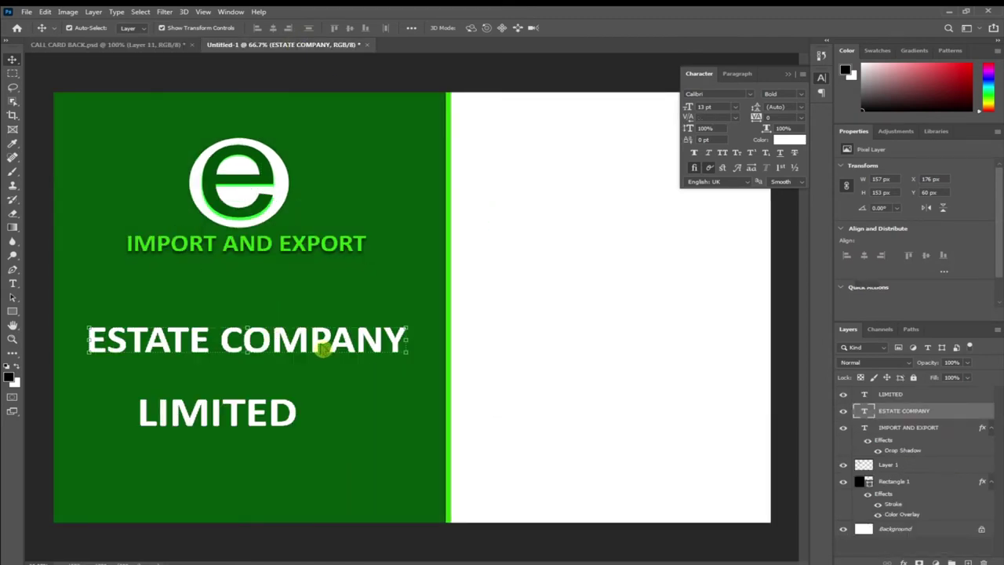
{"action": "left_click", "coordinate": [12, 283]}
{"action": "left_click", "coordinate": [145, 343]}
{"action": "left_click_drag", "start_coordinate": [86, 342], "coordinate": [420, 343]}
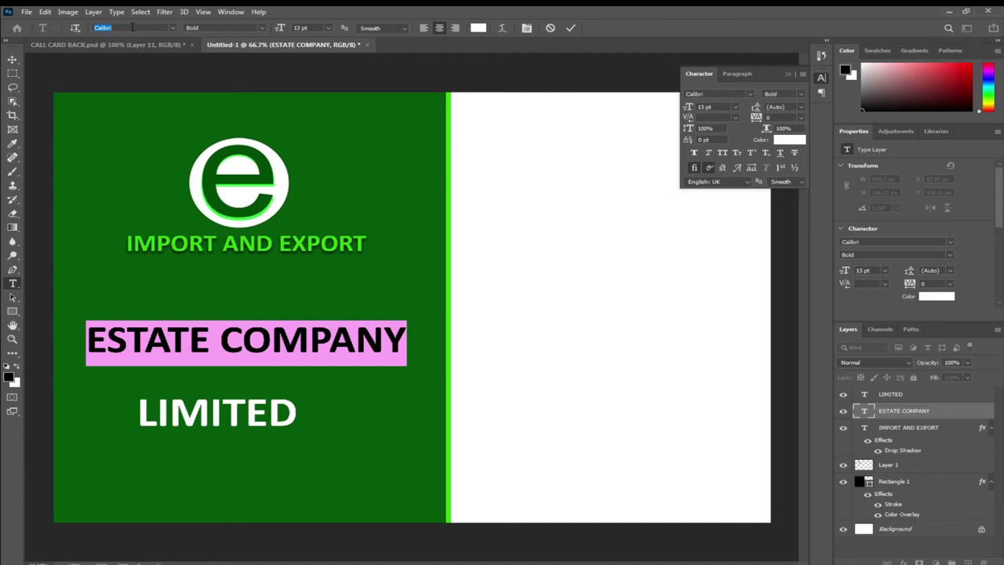
{"action": "type", "text": "IMP"}
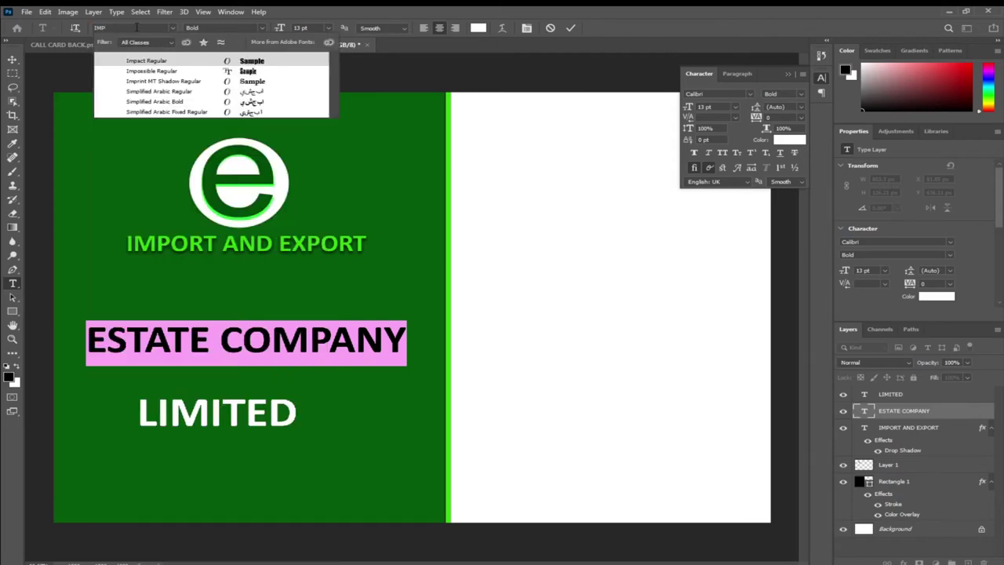
{"action": "left_click", "coordinate": [145, 61]}
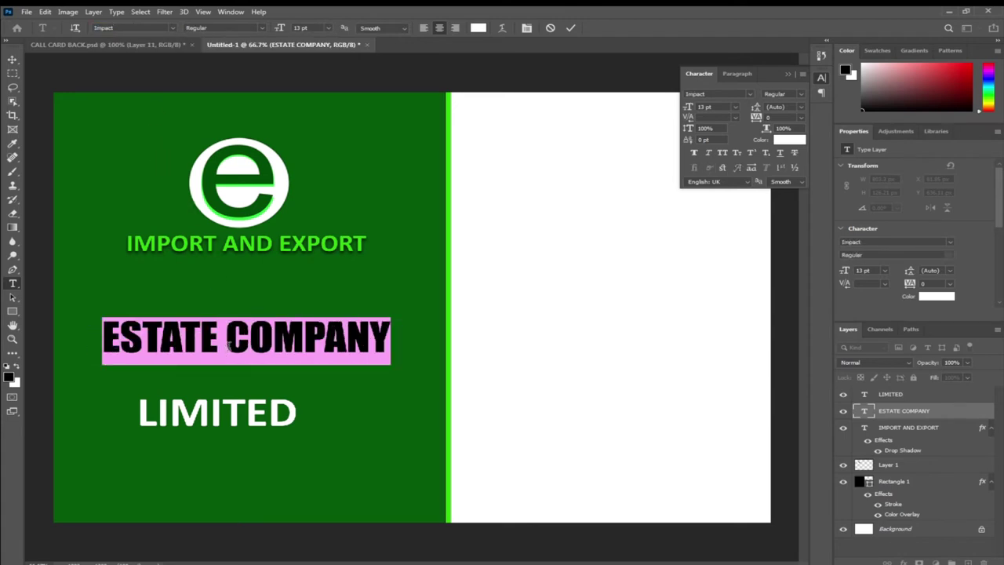
{"action": "left_click", "coordinate": [55, 98]}
Step: Move LIMITED up so that it sits centered directly beneath ESTATE COMPANY
{"action": "left_click", "coordinate": [11, 63]}
{"action": "mouse_move", "coordinate": [220, 342]}
{"action": "left_mouse_down"}
{"action": "mouse_move", "coordinate": [211, 342]}
{"action": "mouse_move", "coordinate": [222, 339]}
{"action": "left_mouse_up"}
{"action": "left_click", "coordinate": [220, 416]}
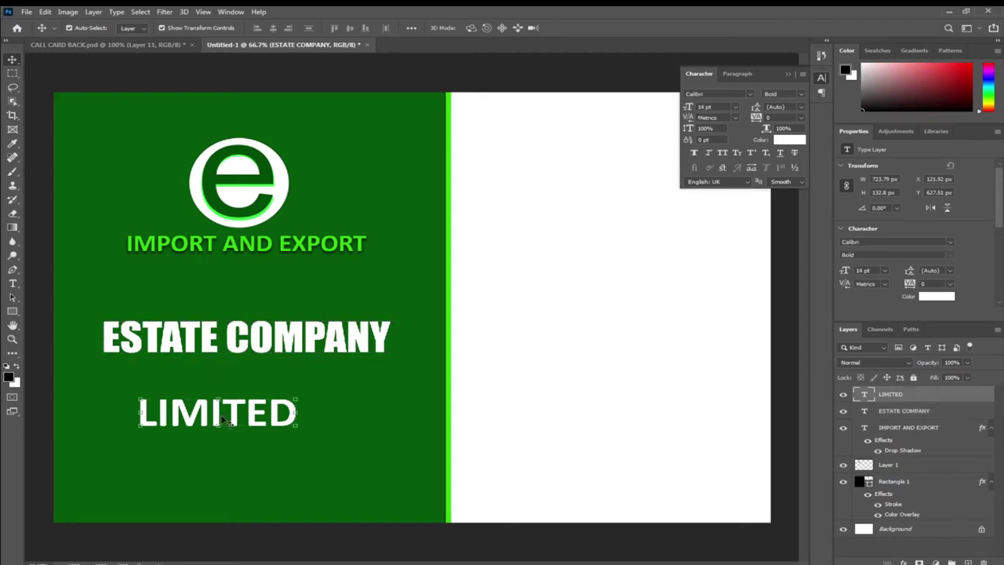
{"action": "left_click_drag", "start_coordinate": [231, 422], "coordinate": [258, 387]}
Step: Recolor the LIMITED text bright green #32d50d and close the character settings
{"action": "left_click", "coordinate": [13, 283]}
{"action": "left_click_drag", "start_coordinate": [167, 381], "coordinate": [322, 381]}
{"action": "left_click", "coordinate": [478, 28]}
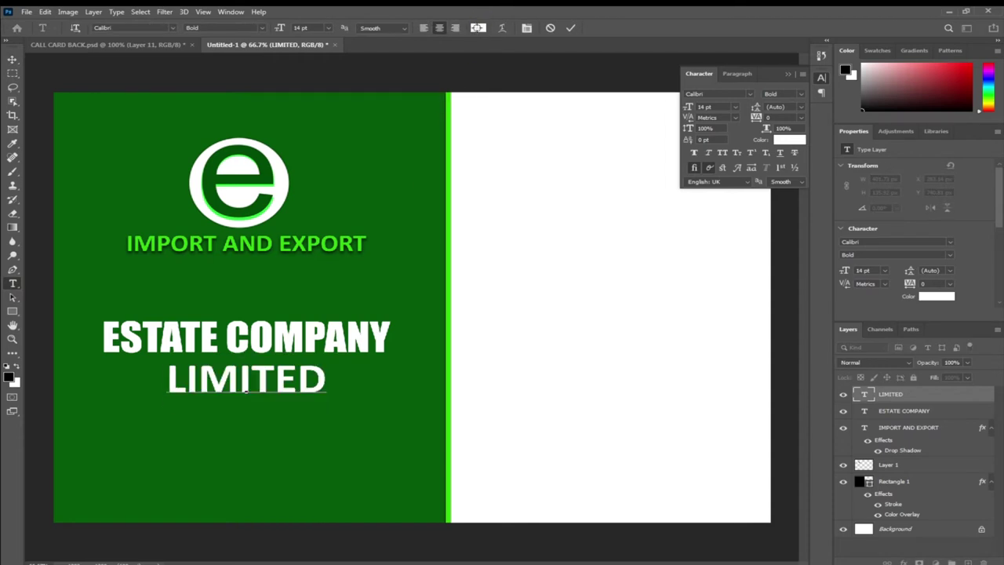
{"action": "type", "text": "32d50d"}
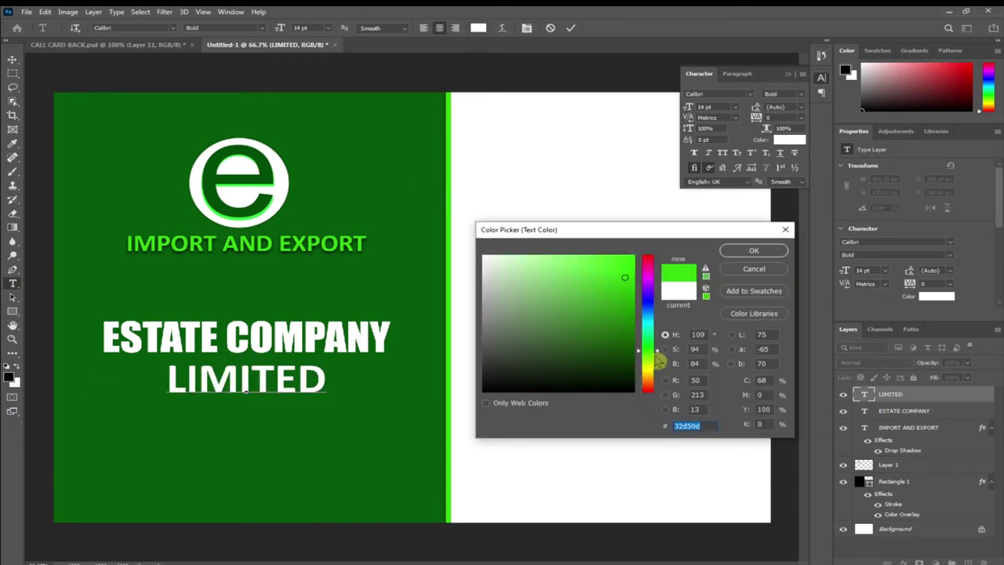
{"action": "left_click", "coordinate": [751, 250]}
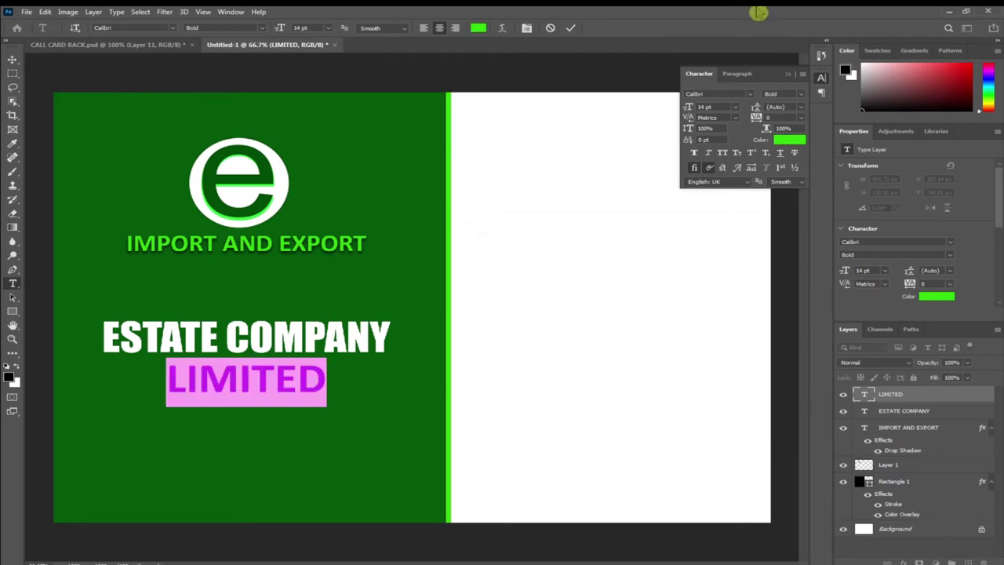
{"action": "left_click", "coordinate": [786, 75]}
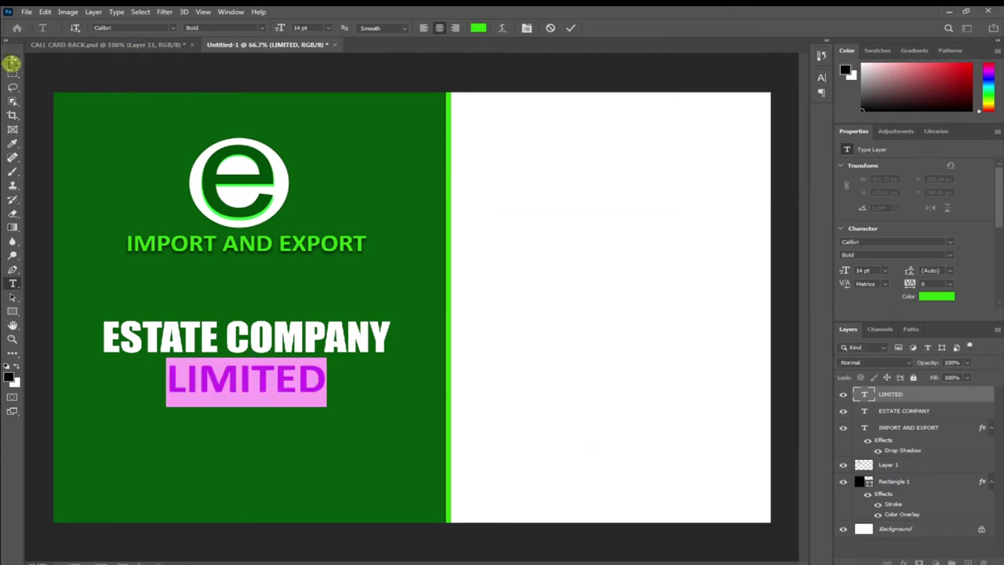
Step: Nudge LIMITED slightly left beneath ESTATE COMPANY, and compare the layout with the reference card
{"action": "left_click", "coordinate": [13, 60]}
{"action": "left_click_drag", "start_coordinate": [210, 383], "coordinate": [207, 385]}
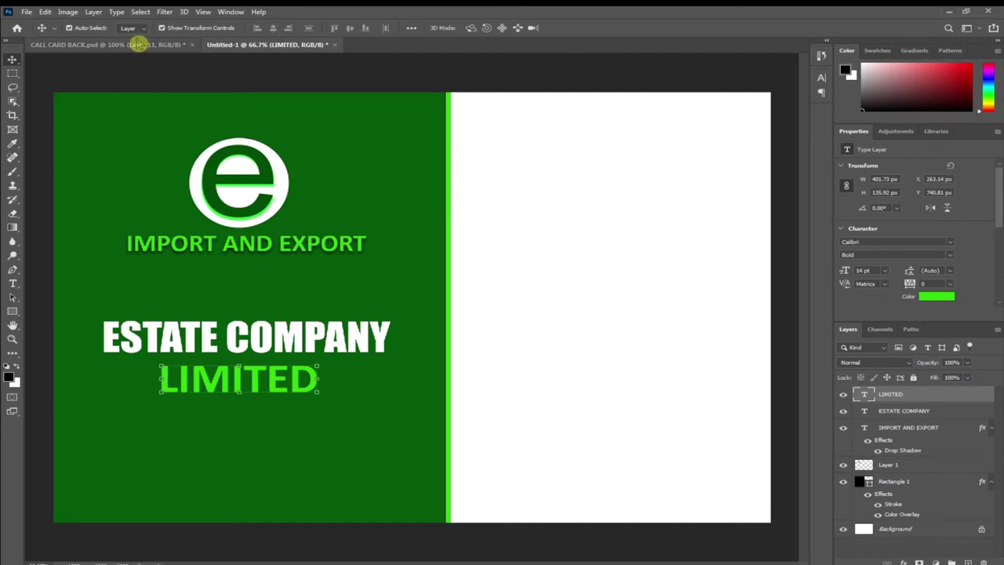
{"action": "left_click", "coordinate": [135, 45]}
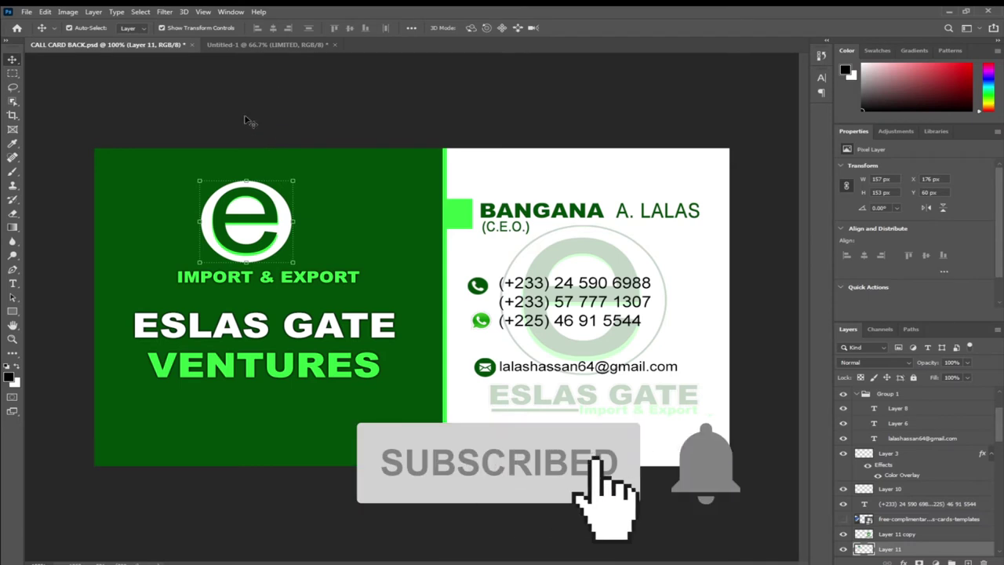
{"action": "left_click", "coordinate": [262, 45]}
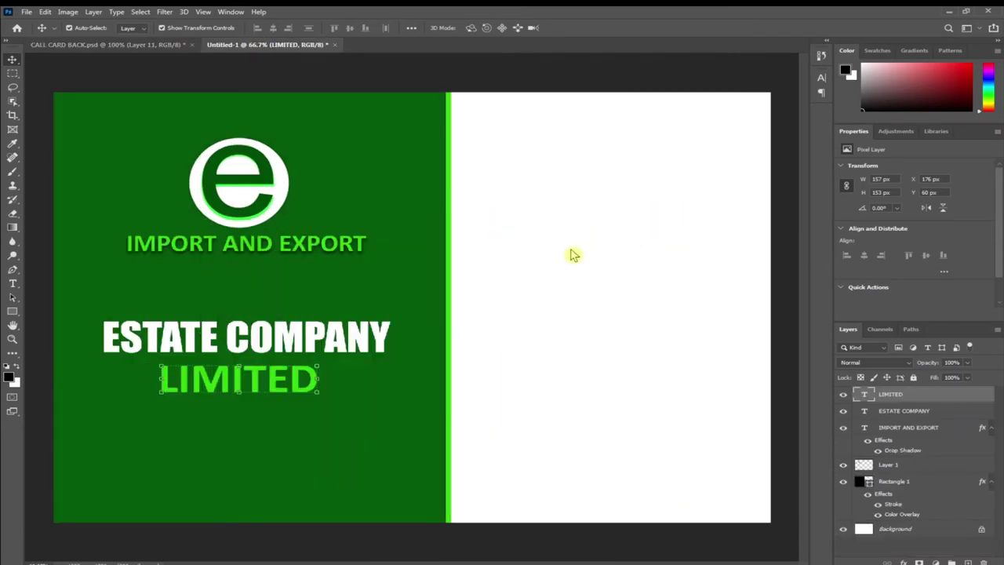
{"action": "left_click", "coordinate": [146, 45]}
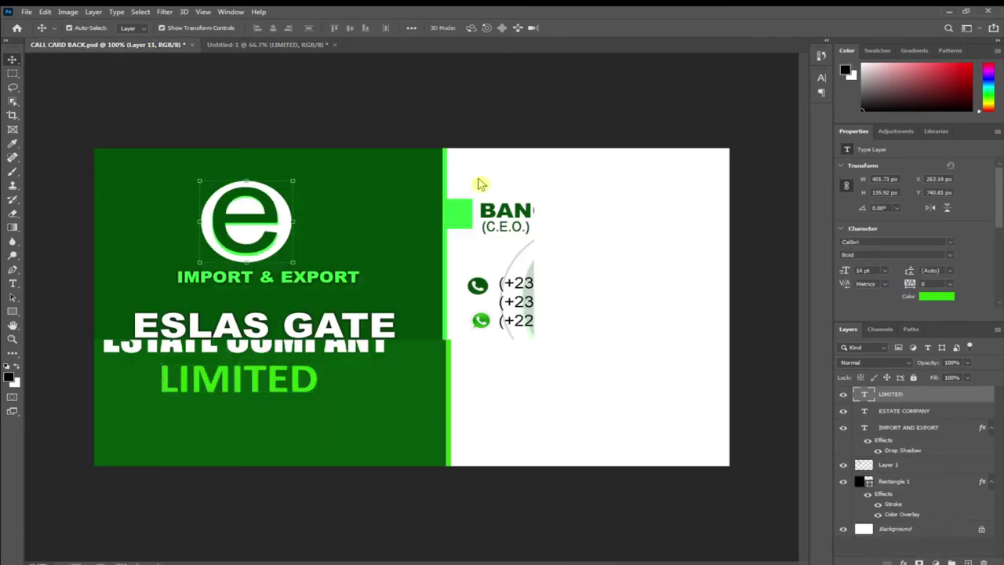
{"action": "left_click", "coordinate": [262, 44]}
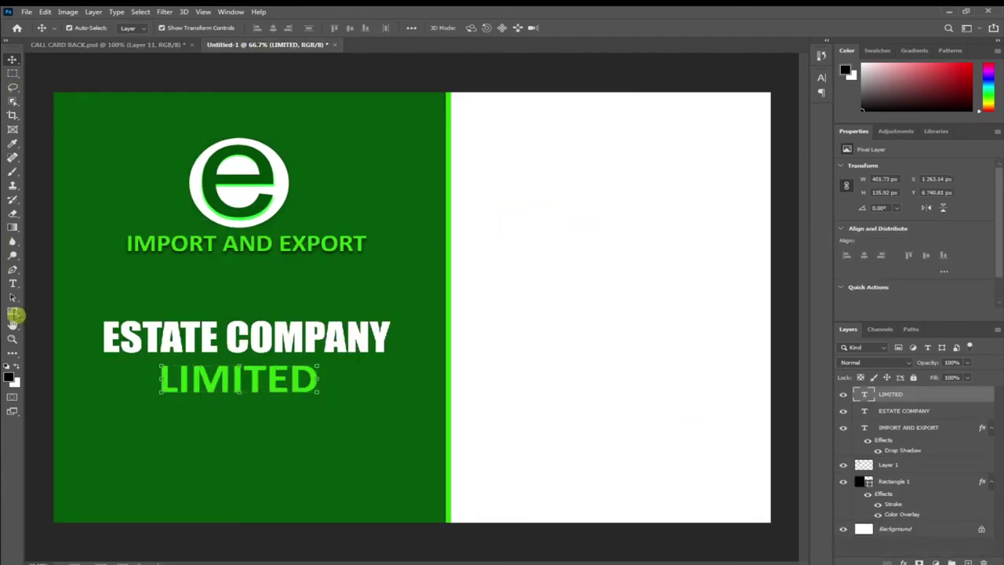
Step: Draw a rectangle about 128 by 88 px beside the green divider near the card's upper edge, with no stroke and a bright green fill
{"action": "left_click", "coordinate": [13, 312]}
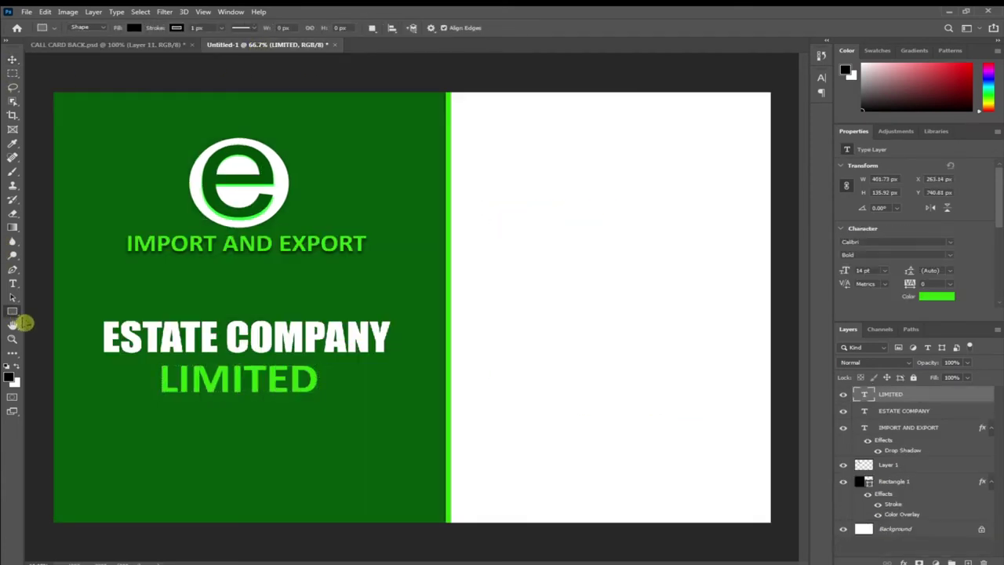
{"action": "left_click_drag", "start_coordinate": [449, 136], "coordinate": [499, 165]}
{"action": "left_click", "coordinate": [179, 29]}
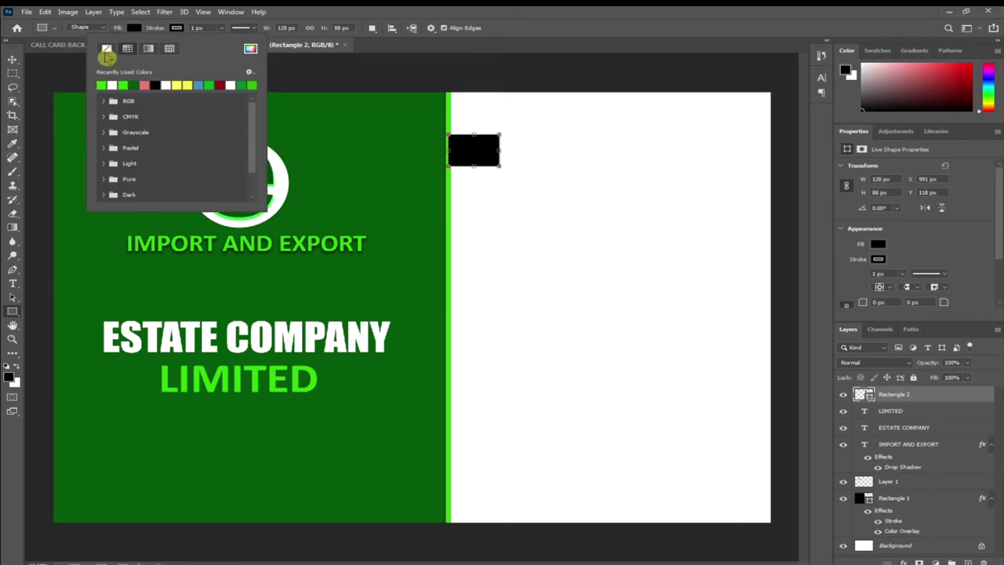
{"action": "left_click", "coordinate": [106, 48]}
{"action": "left_click", "coordinate": [134, 33]}
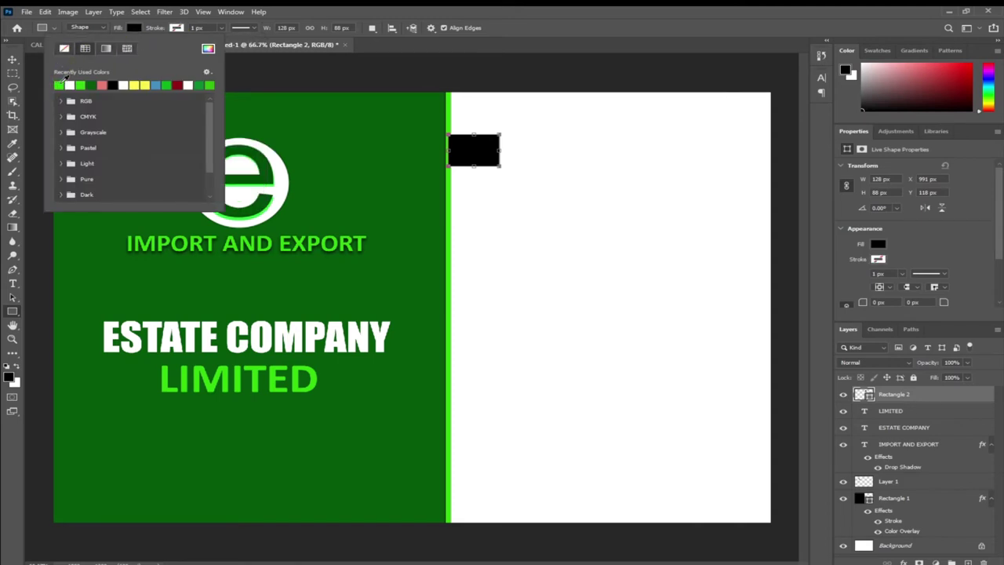
{"action": "left_click", "coordinate": [68, 85]}
{"action": "left_click", "coordinate": [13, 60]}
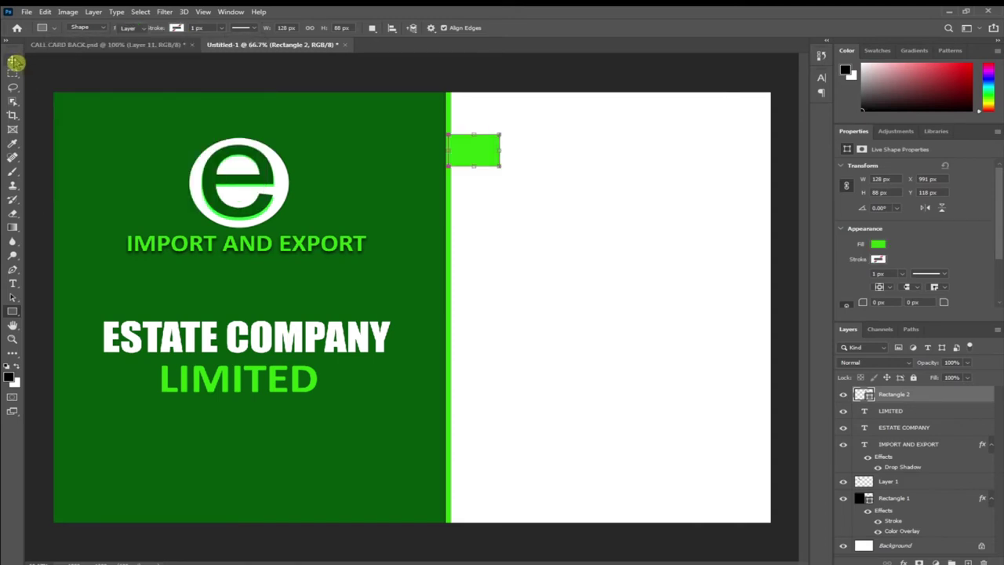
{"action": "left_click", "coordinate": [468, 164]}
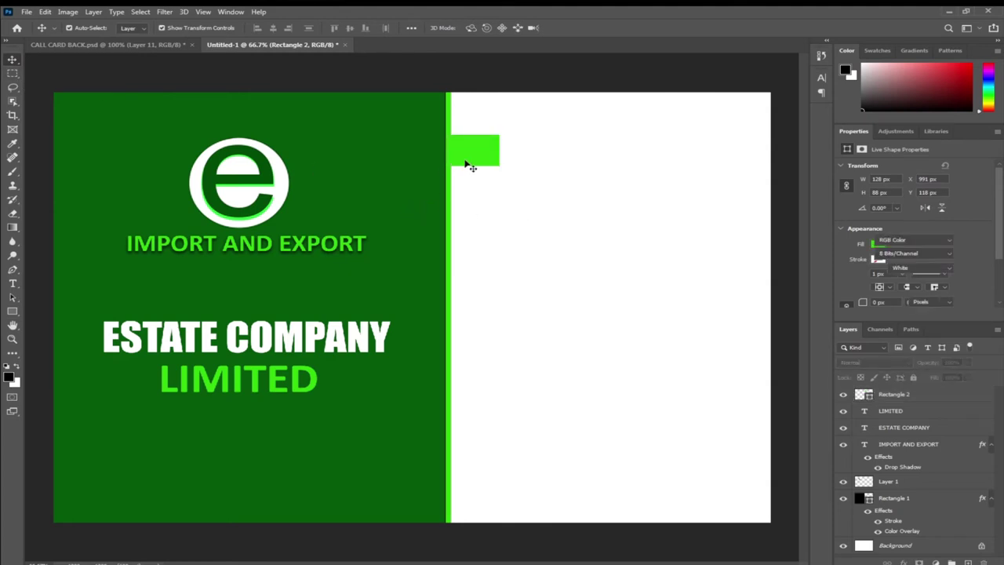
Step: Check the name line on the reference card, add the cardholder's full name as text, and place it beside the small green rectangle
{"action": "left_click", "coordinate": [124, 45]}
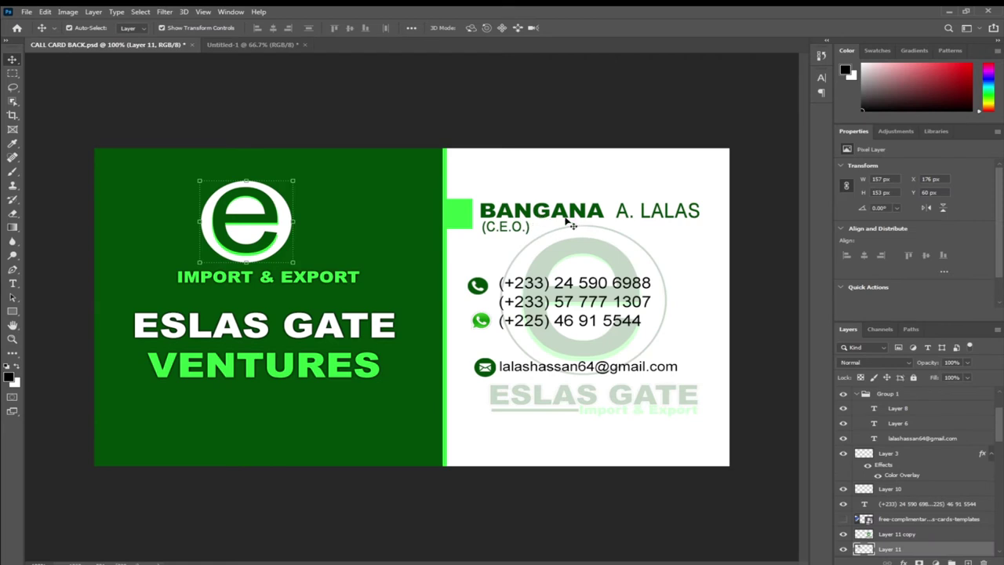
{"action": "left_click", "coordinate": [251, 45]}
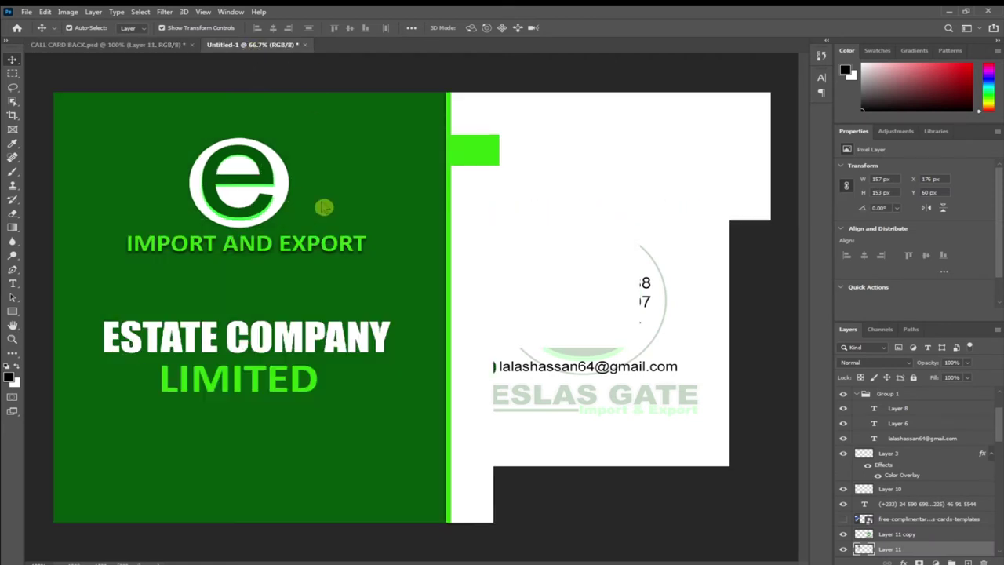
{"action": "left_click", "coordinate": [13, 283]}
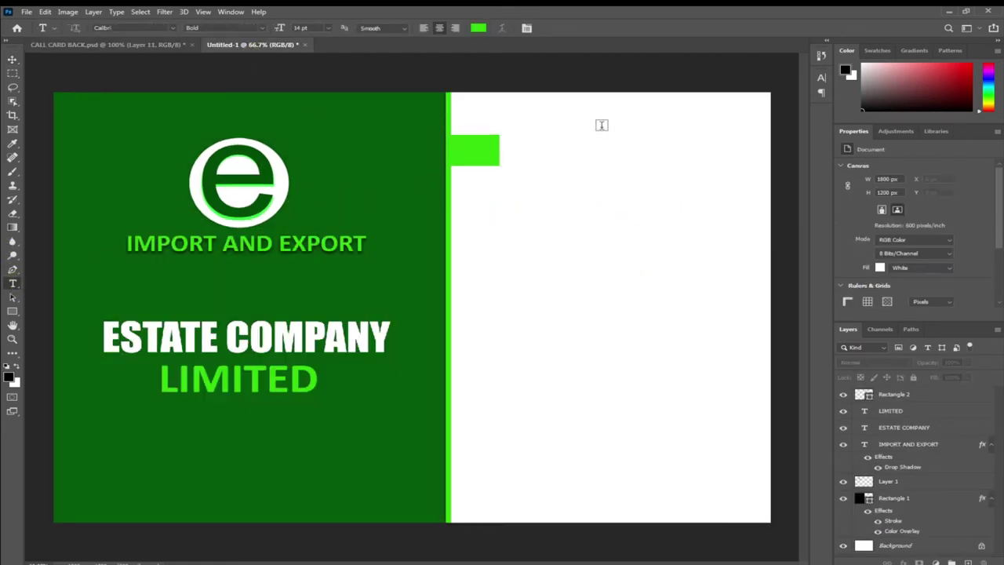
{"action": "left_click", "coordinate": [543, 151]}
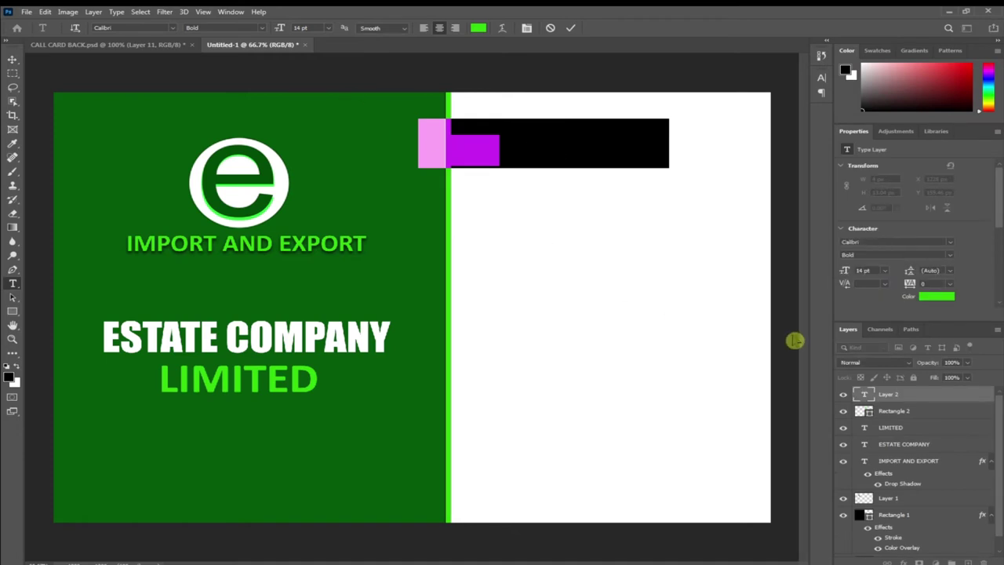
{"action": "type", "text": "JOH"}
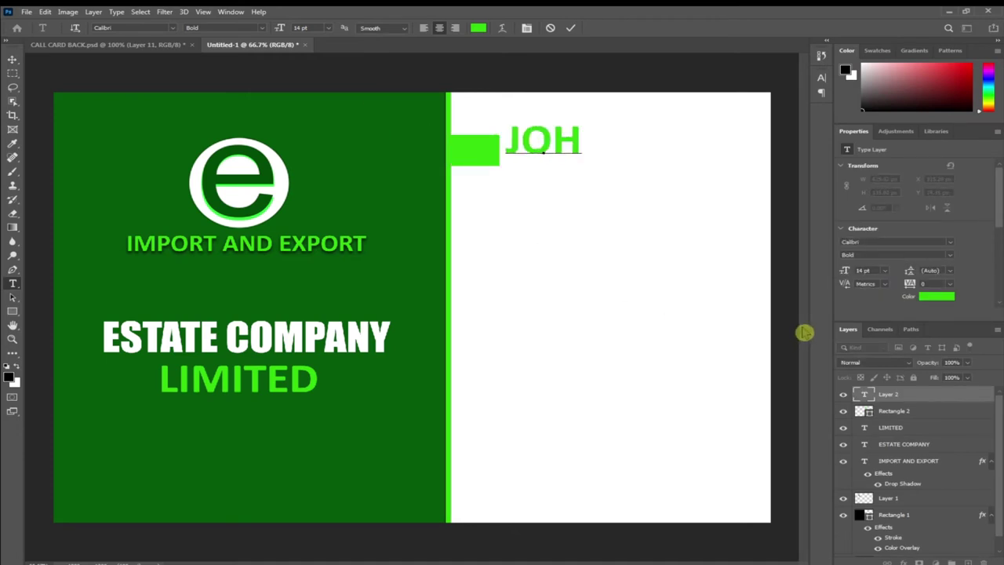
{"action": "type", "text": "N DOE"}
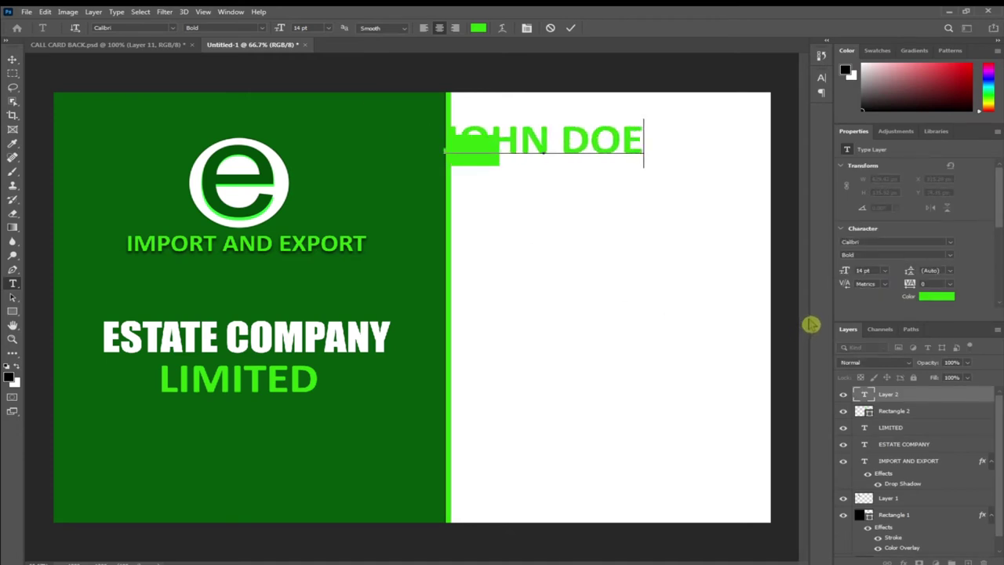
{"action": "left_click", "coordinate": [12, 60]}
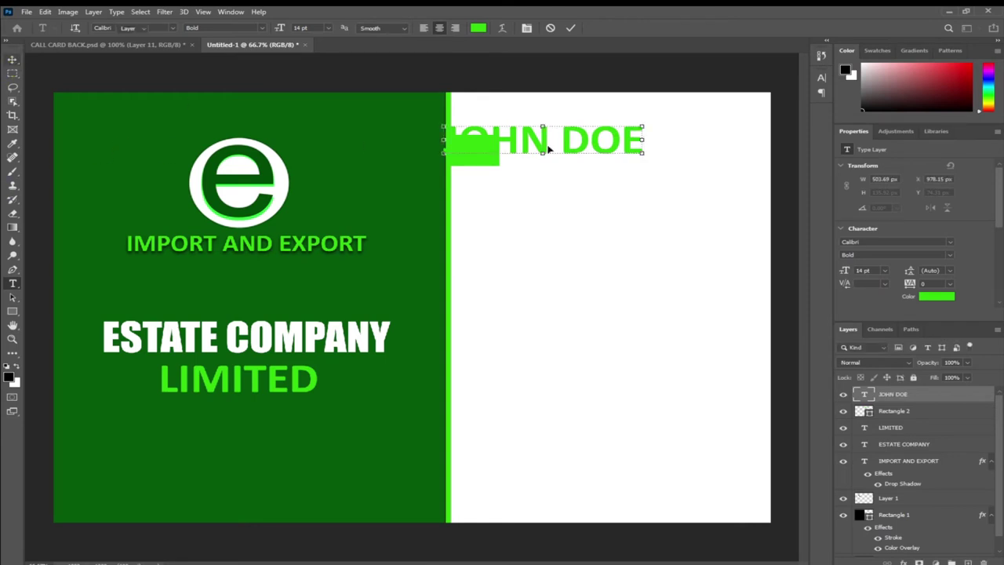
{"action": "left_click_drag", "start_coordinate": [595, 149], "coordinate": [625, 158]}
Step: Set the surname in the name text to the Calibri Light style
{"action": "left_click", "coordinate": [13, 284]}
{"action": "left_click_drag", "start_coordinate": [642, 154], "coordinate": [713, 153]}
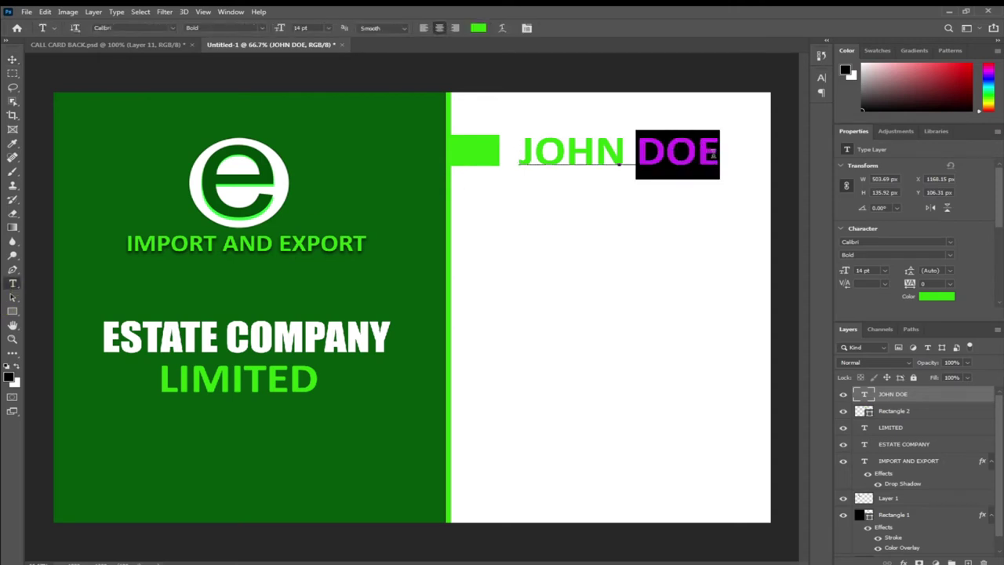
{"action": "left_click", "coordinate": [261, 28]}
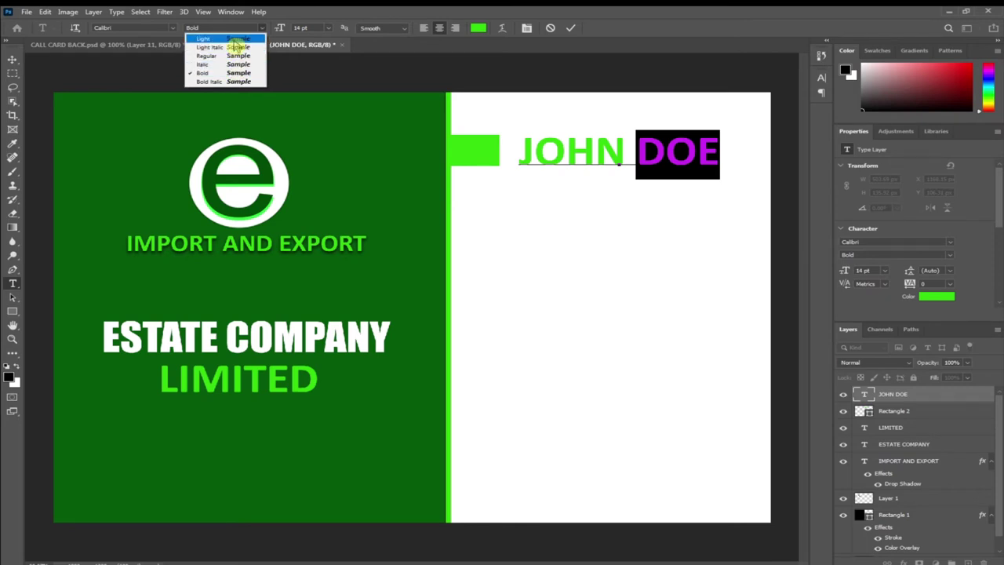
{"action": "left_click", "coordinate": [234, 39]}
{"action": "left_click", "coordinate": [597, 153]}
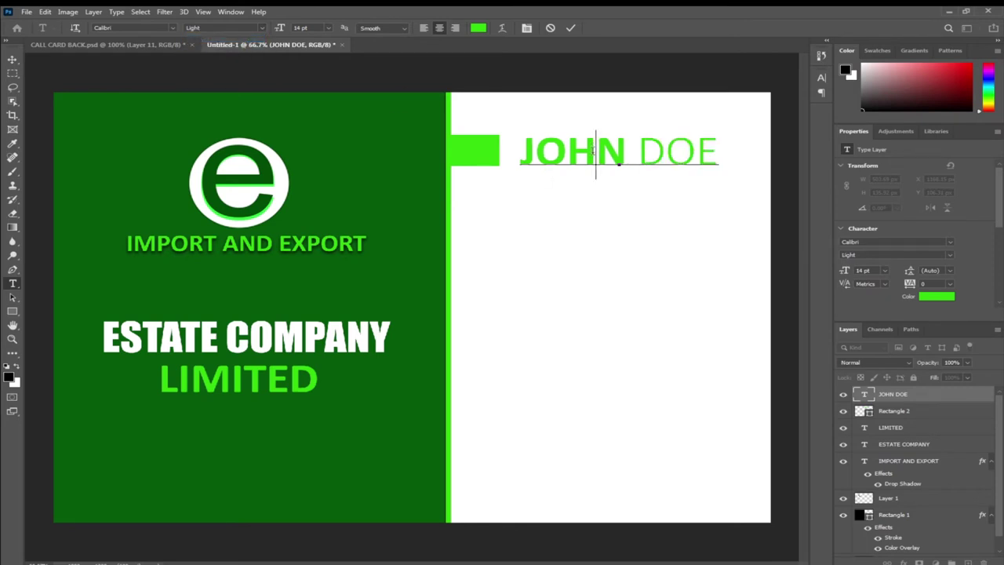
Step: Compare the name colors with the reference card, and recolor the first name dark green #03590b, sampled from the card's green panel
{"action": "left_click_drag", "start_coordinate": [624, 151], "coordinate": [539, 153]}
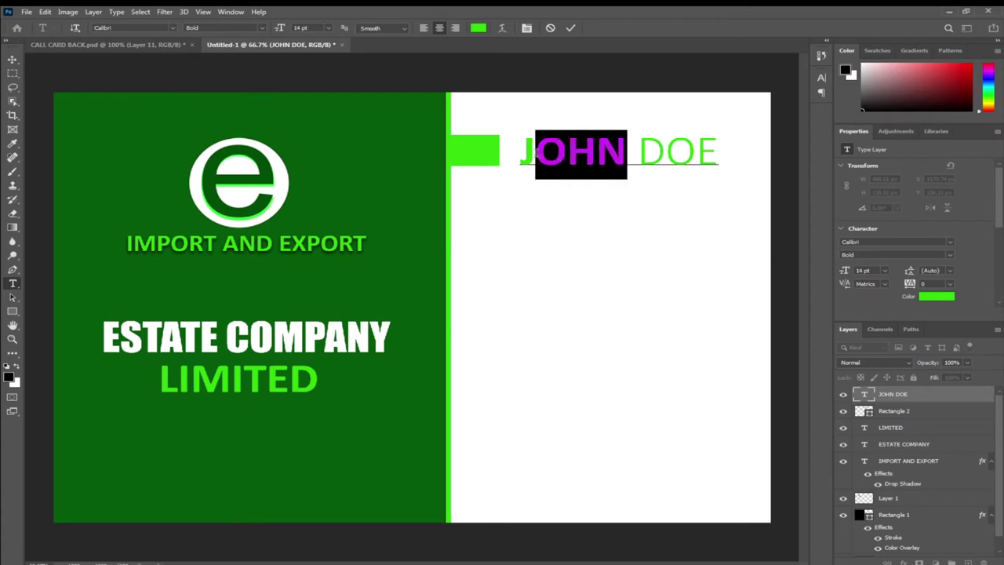
{"action": "left_click", "coordinate": [125, 45]}
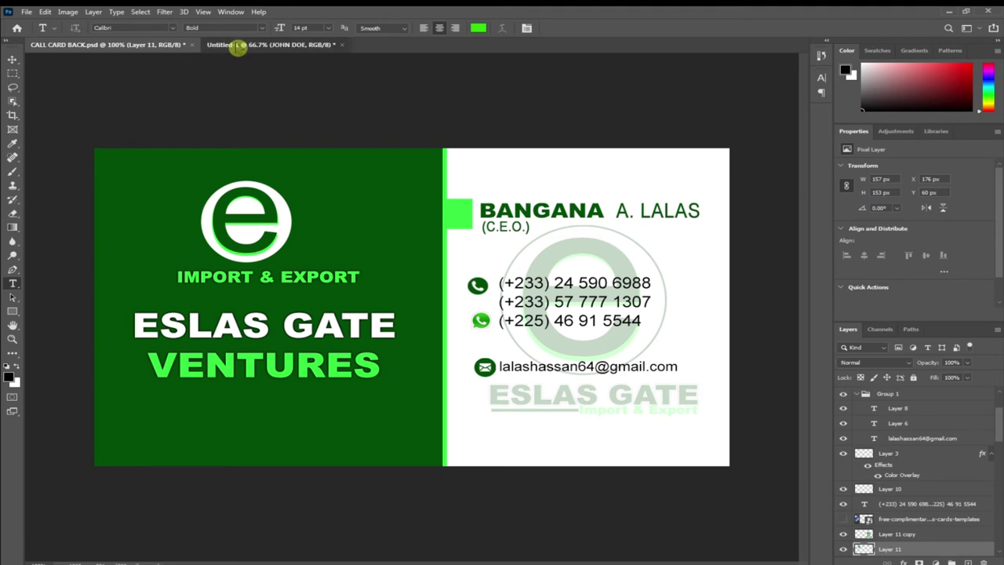
{"action": "left_click", "coordinate": [236, 45]}
{"action": "left_click", "coordinate": [520, 150]}
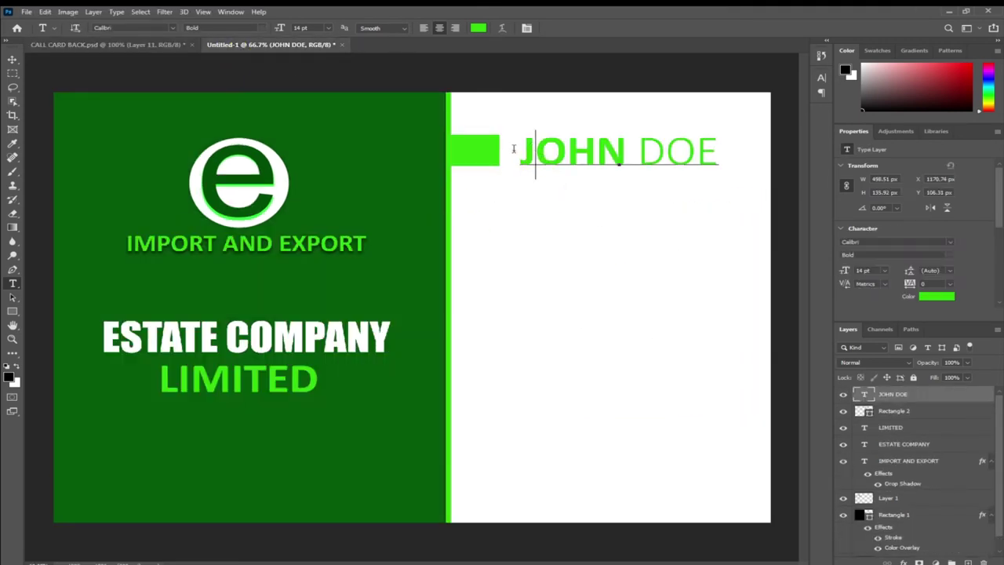
{"action": "left_click_drag", "start_coordinate": [521, 151], "coordinate": [628, 150]}
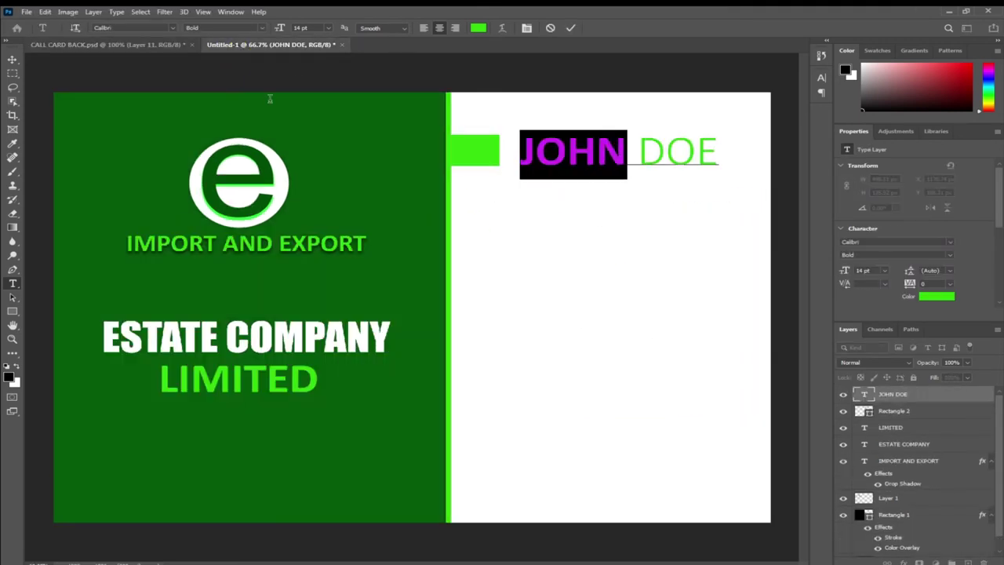
{"action": "left_click", "coordinate": [477, 28]}
{"action": "left_click", "coordinate": [344, 167]}
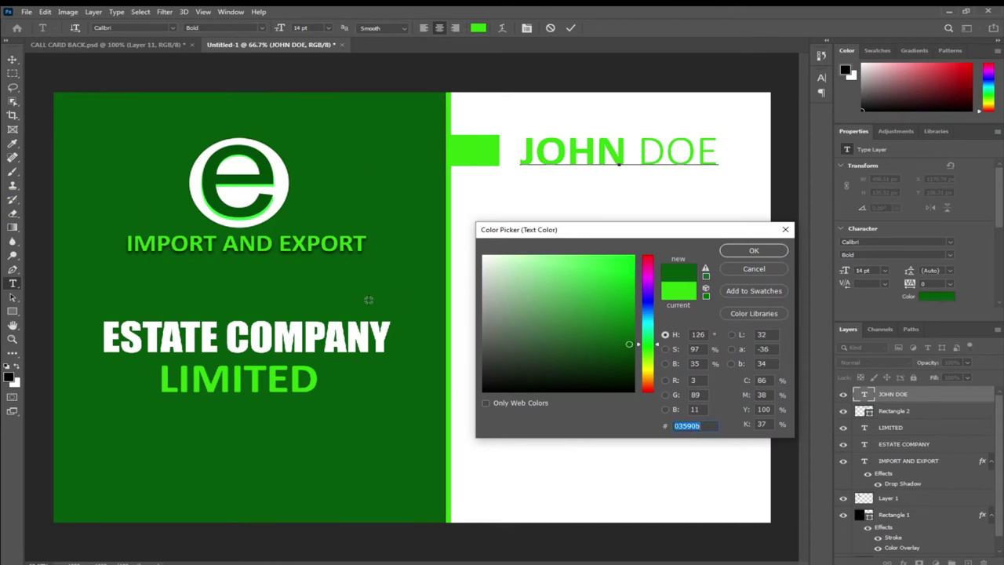
{"action": "left_click", "coordinate": [748, 256]}
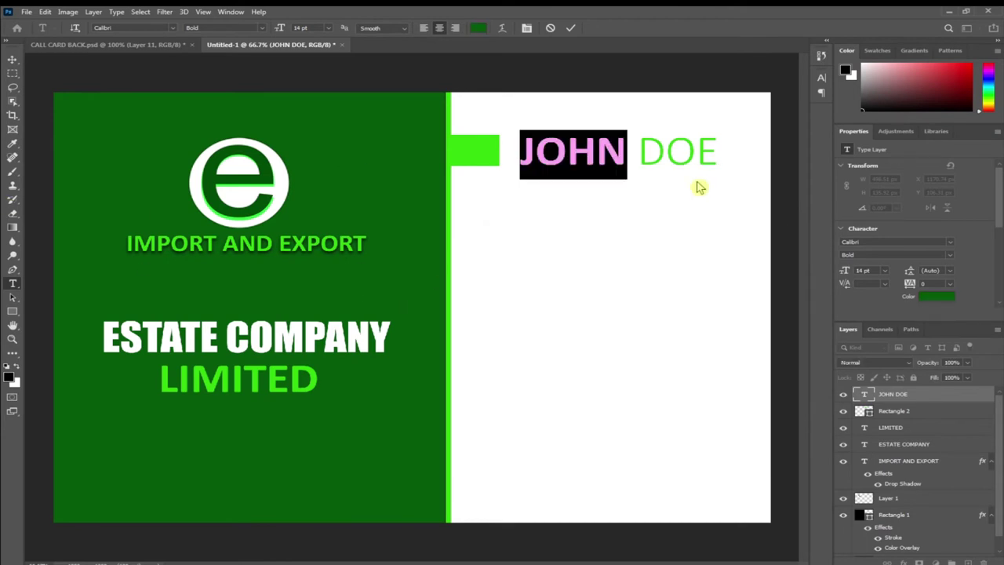
{"action": "left_click", "coordinate": [551, 87]}
Step: Check the reference card, and give the name text a drop shadow with reduced opacity and size
{"action": "key", "text": "ctrl+Tab"}
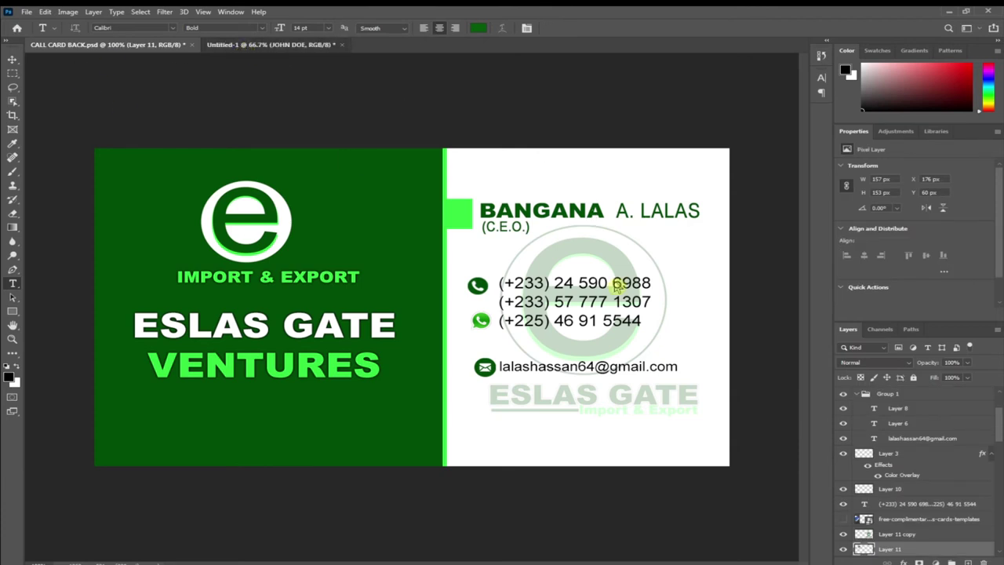
{"action": "key", "text": "ctrl+Tab"}
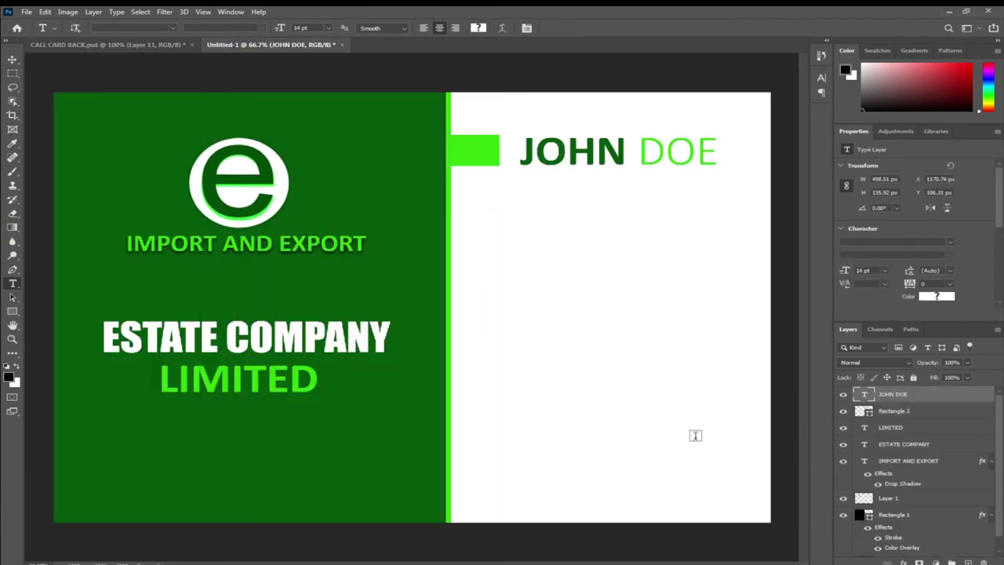
{"action": "double_click", "coordinate": [906, 399]}
{"action": "left_click", "coordinate": [521, 484]}
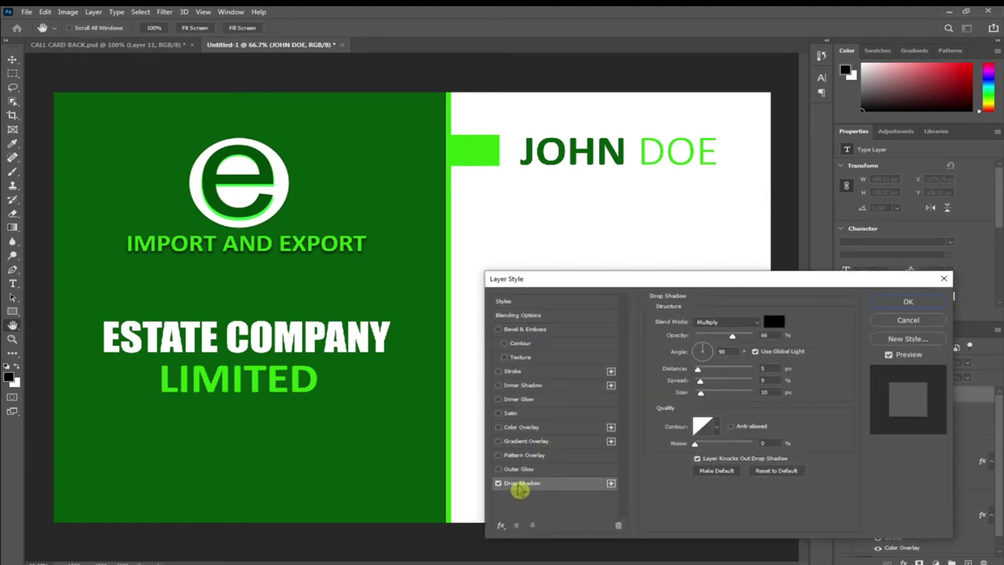
{"action": "left_click_drag", "start_coordinate": [732, 335], "coordinate": [709, 339]}
{"action": "left_click_drag", "start_coordinate": [706, 381], "coordinate": [694, 395]}
{"action": "left_click", "coordinate": [907, 301]}
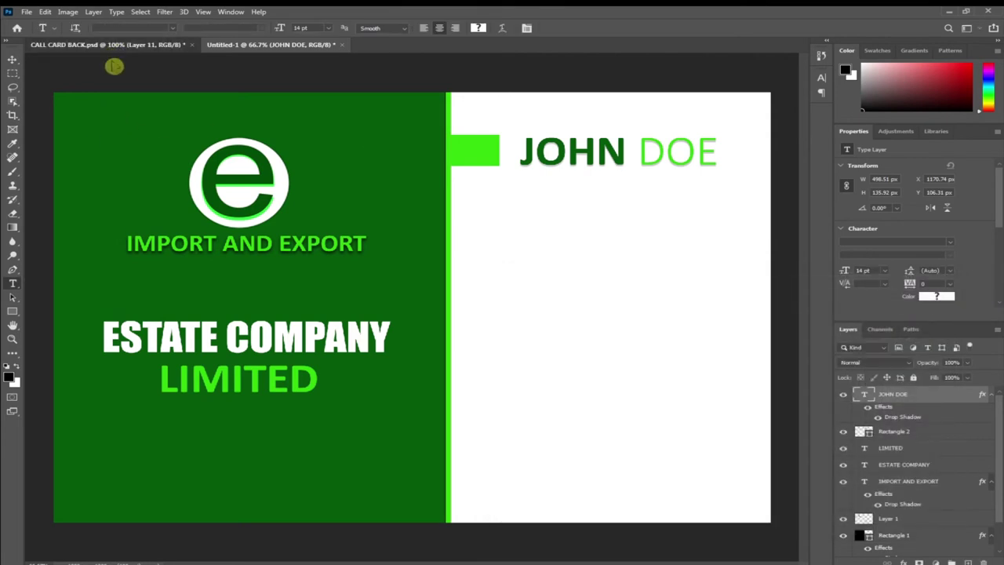
Step: Check the job title line on the reference card, add the text "(CEO)", and place it beneath the cardholder's name
{"action": "left_click", "coordinate": [112, 47]}
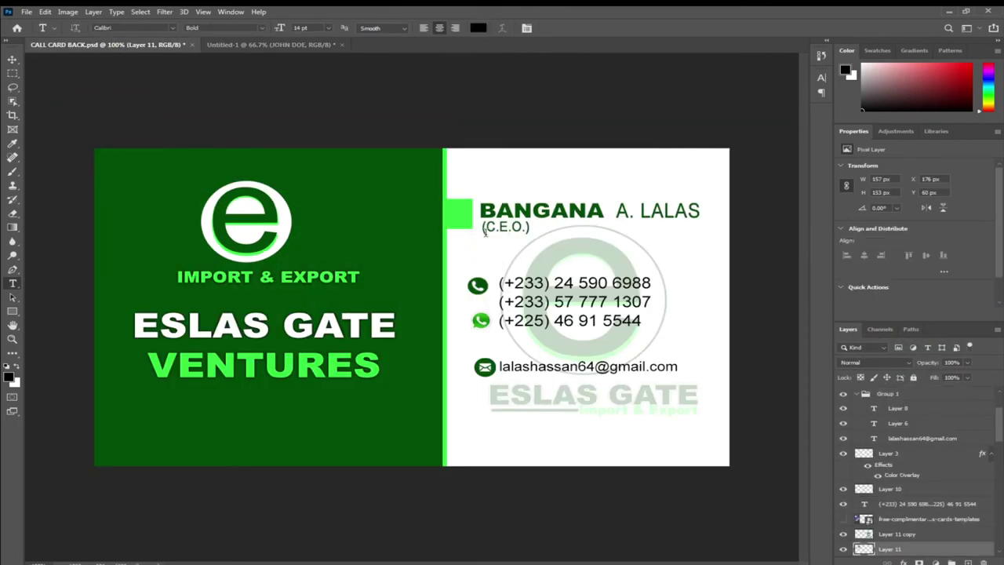
{"action": "left_click", "coordinate": [258, 44]}
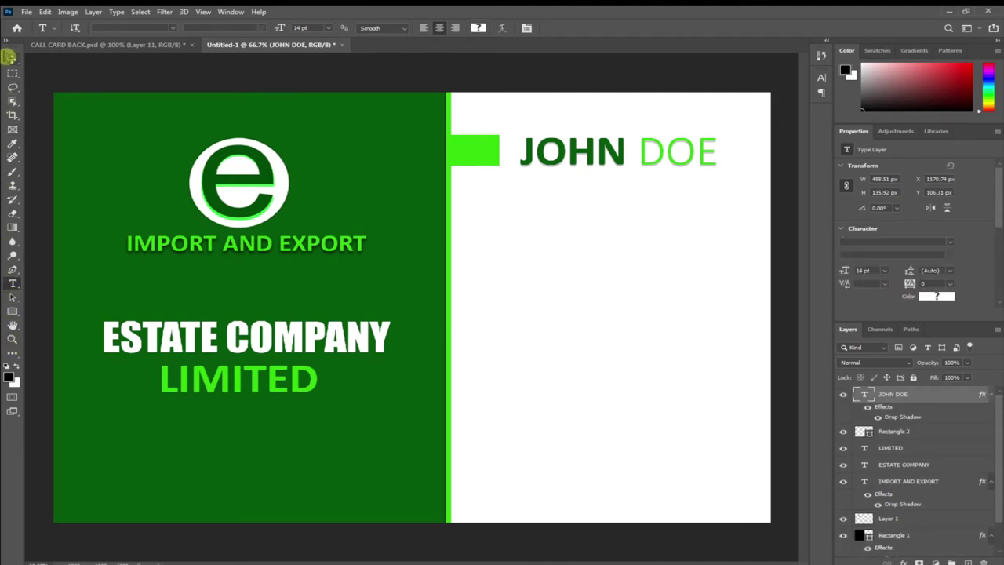
{"action": "left_click", "coordinate": [11, 63]}
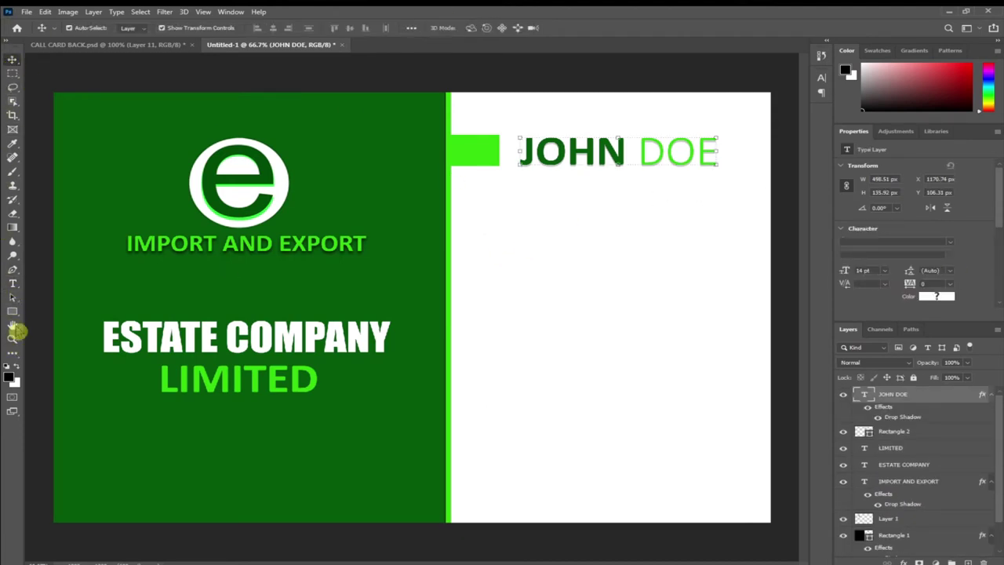
{"action": "left_click", "coordinate": [11, 284]}
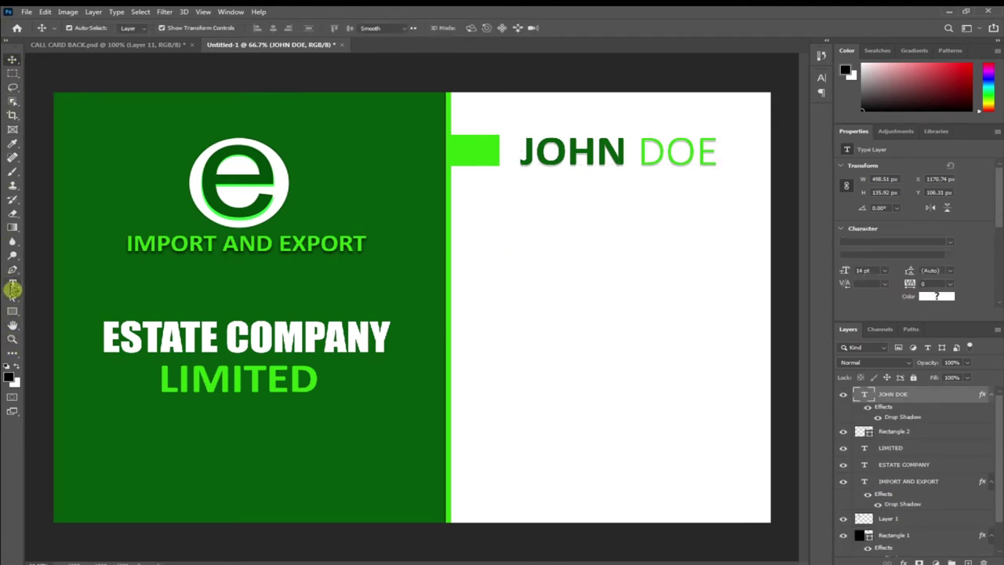
{"action": "left_click", "coordinate": [598, 224]}
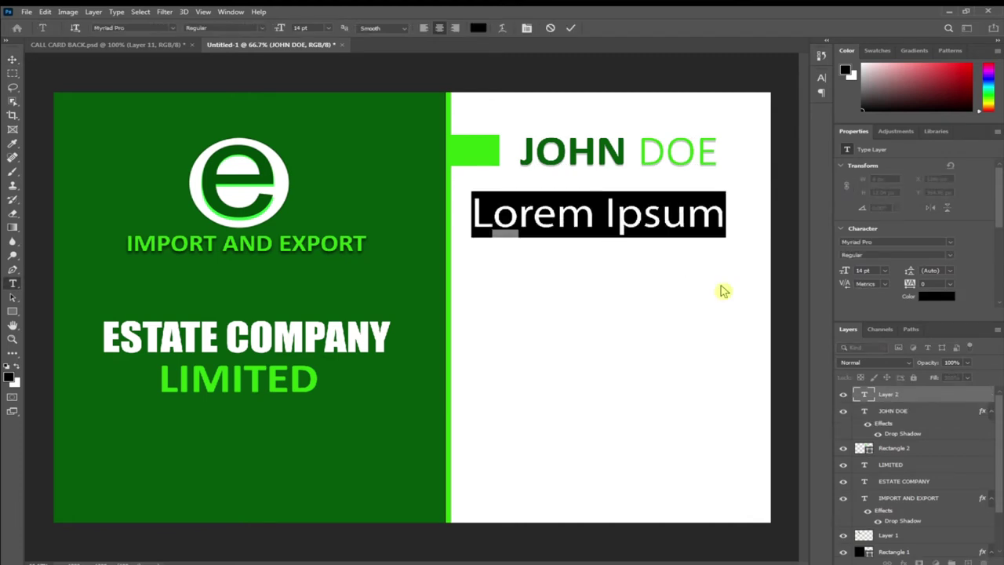
{"action": "key", "text": "BackSpace"}
{"action": "key", "text": "Left"}
{"action": "type", "text": "()CEO"}
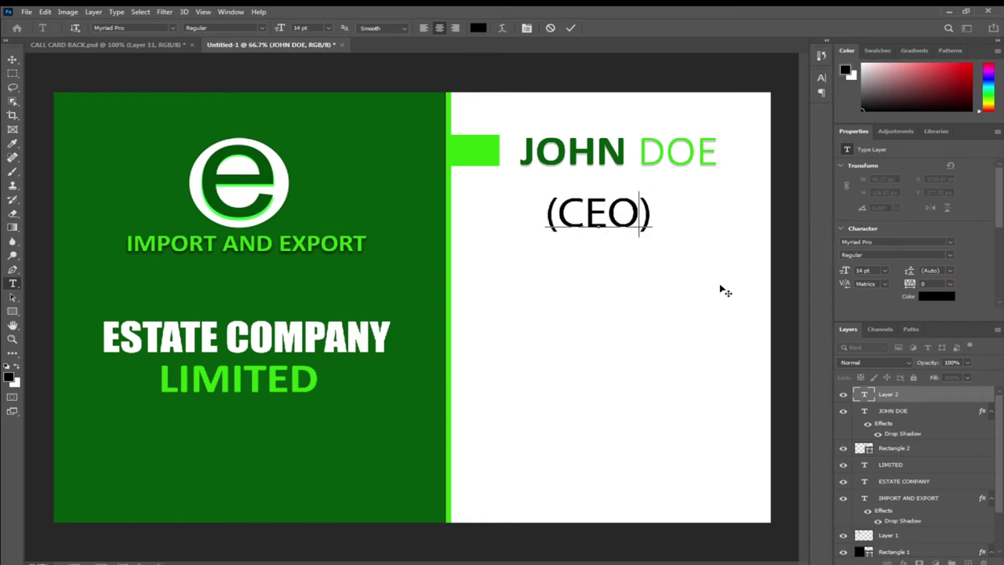
{"action": "left_click", "coordinate": [14, 60]}
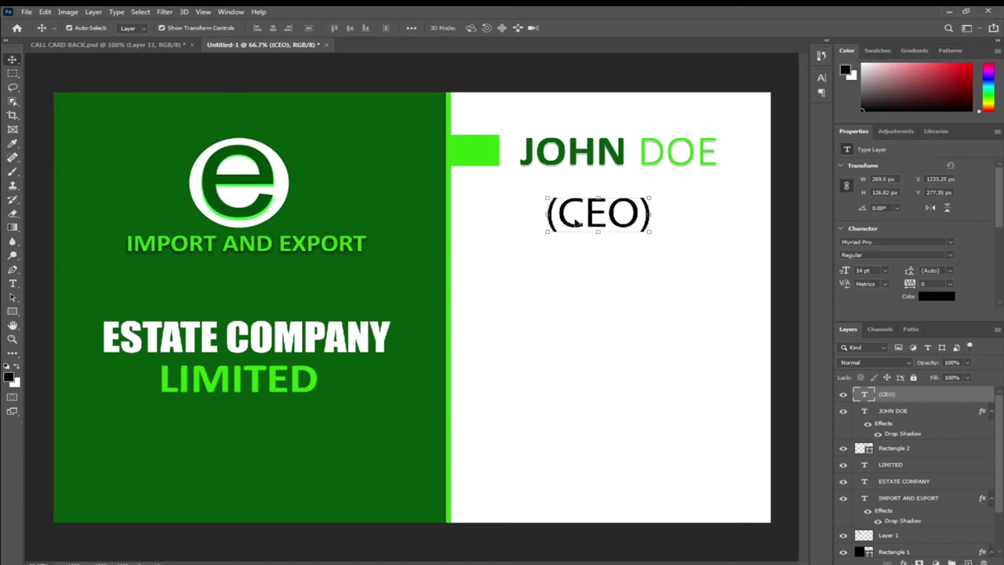
{"action": "left_click_drag", "start_coordinate": [580, 224], "coordinate": [600, 200]}
Step: Recolor the "(CEO)" text dark green, sampled from the card's green panel
{"action": "left_click", "coordinate": [13, 283]}
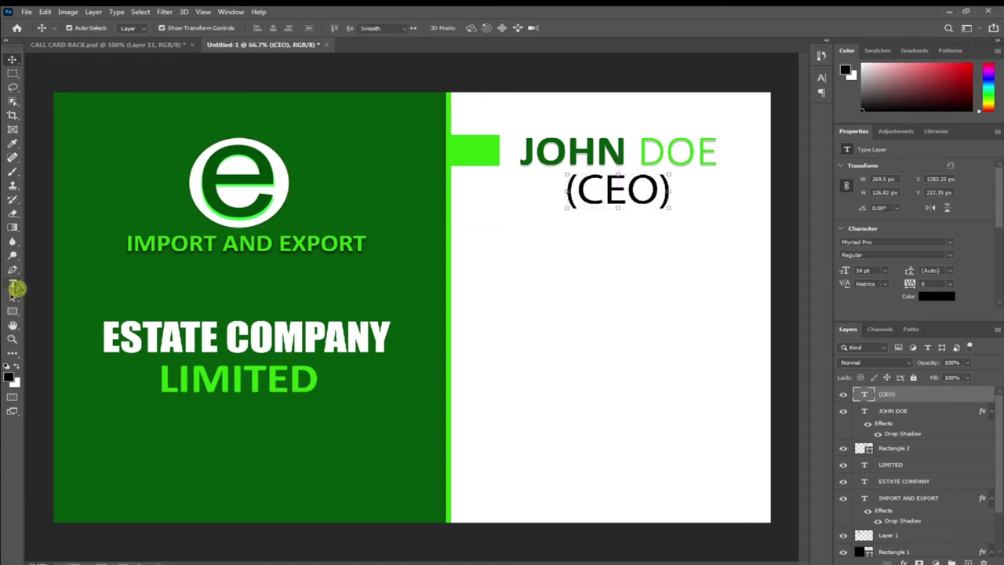
{"action": "left_click", "coordinate": [578, 195]}
{"action": "left_click_drag", "start_coordinate": [566, 195], "coordinate": [696, 191]}
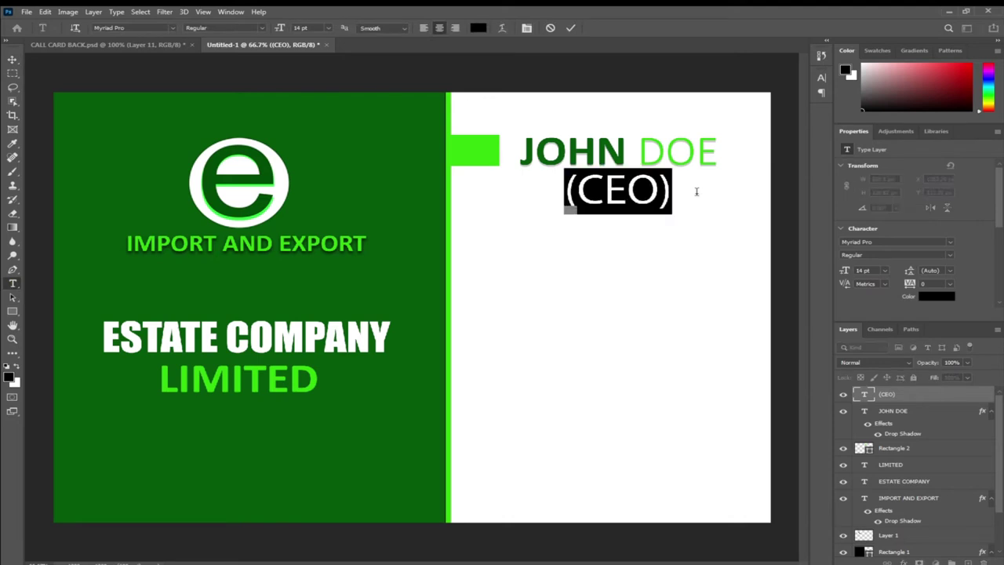
{"action": "left_click", "coordinate": [478, 27]}
{"action": "left_click", "coordinate": [330, 188]}
{"action": "left_click", "coordinate": [753, 251]}
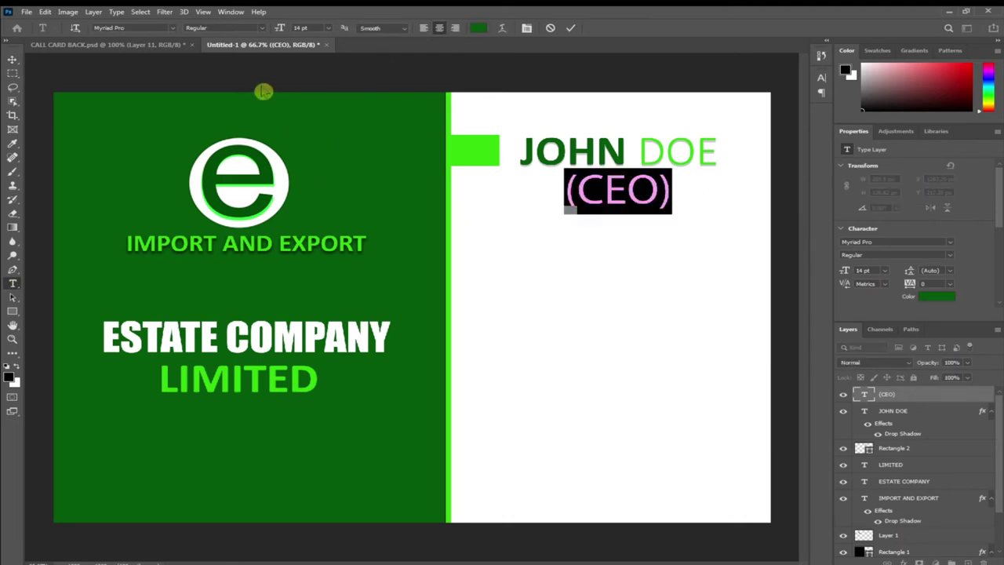
Step: Set the "(CEO)" text size to 6 pt and move it up close under the name
{"action": "left_click_drag", "start_coordinate": [280, 29], "coordinate": [278, 29]}
{"action": "type", "text": "6"}
{"action": "key", "text": "Return"}
{"action": "left_click", "coordinate": [604, 200]}
{"action": "left_click_drag", "start_coordinate": [630, 201], "coordinate": [639, 182]}
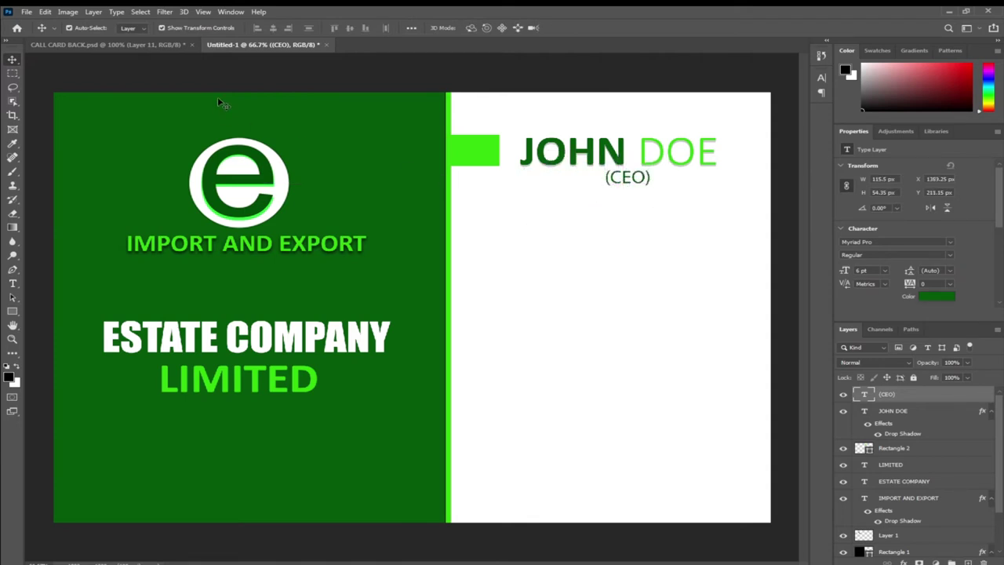
Step: Check the contact block on the reference card, and center "(CEO)" beneath the name with a slightly wider gap
{"action": "left_click", "coordinate": [128, 45]}
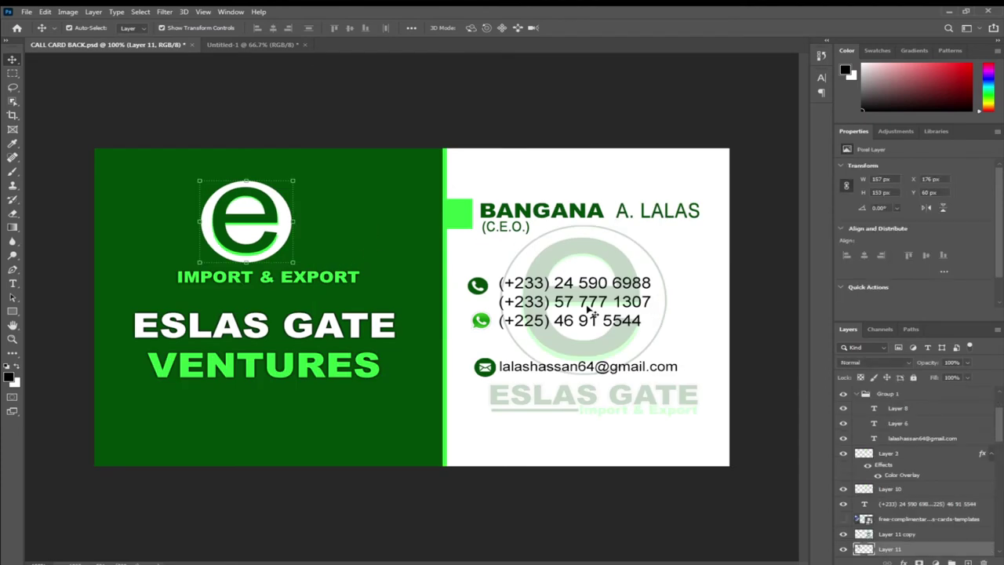
{"action": "left_click", "coordinate": [252, 44]}
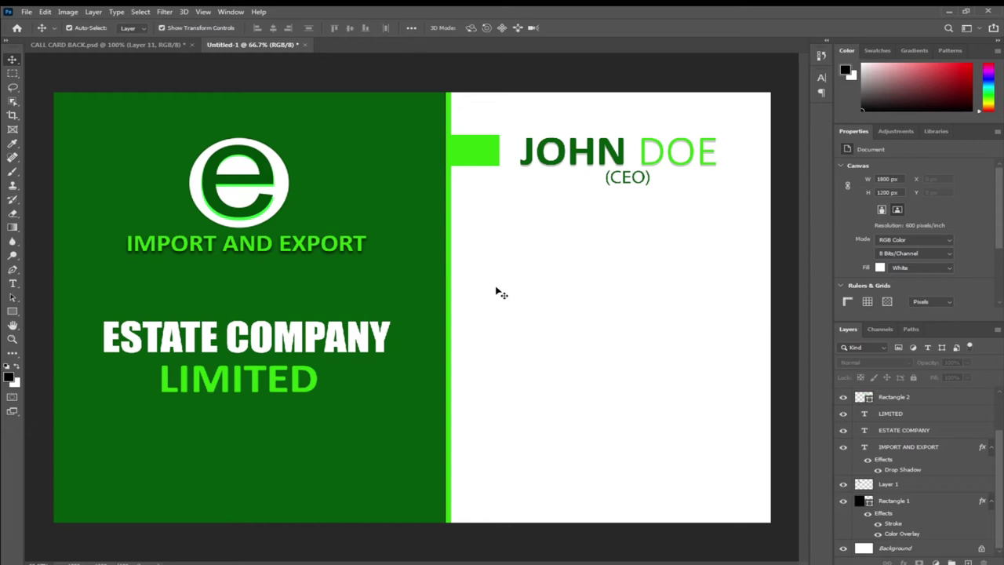
{"action": "left_click_drag", "start_coordinate": [625, 186], "coordinate": [616, 188]}
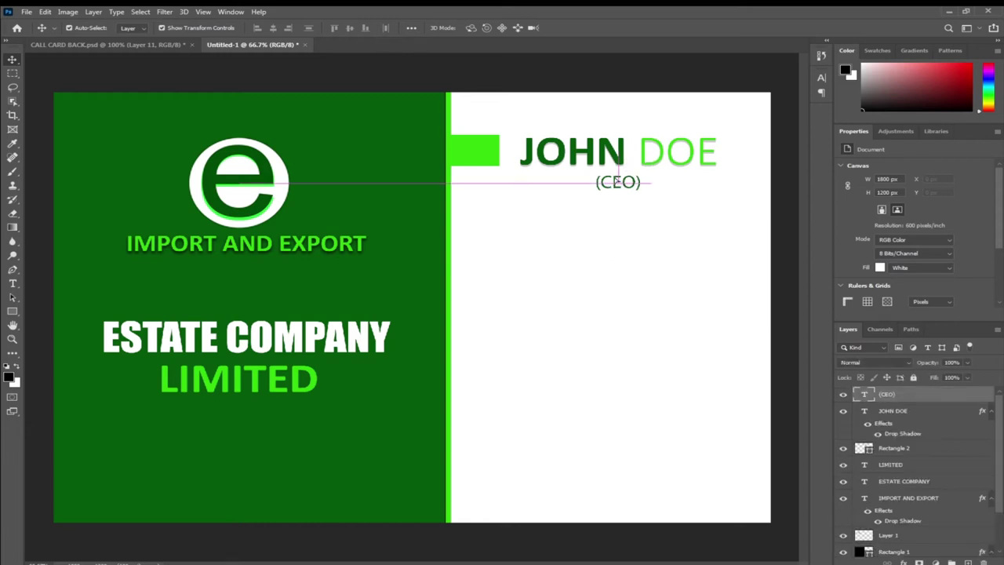
{"action": "left_click", "coordinate": [610, 336]}
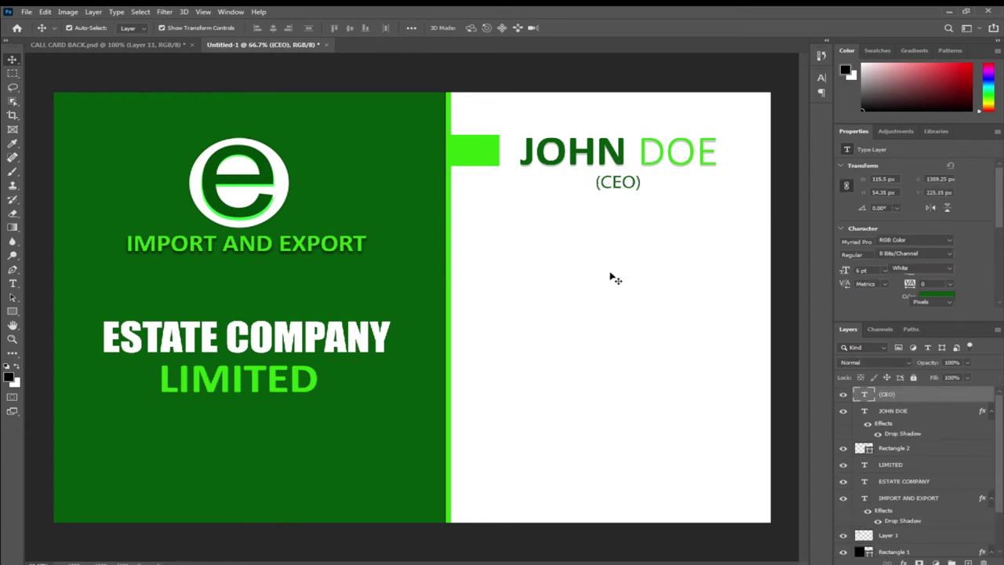
Step: Add the contact's e-mail address as a new text line and place it centered on the white half, below "(CEO)"
{"action": "left_click", "coordinate": [13, 283]}
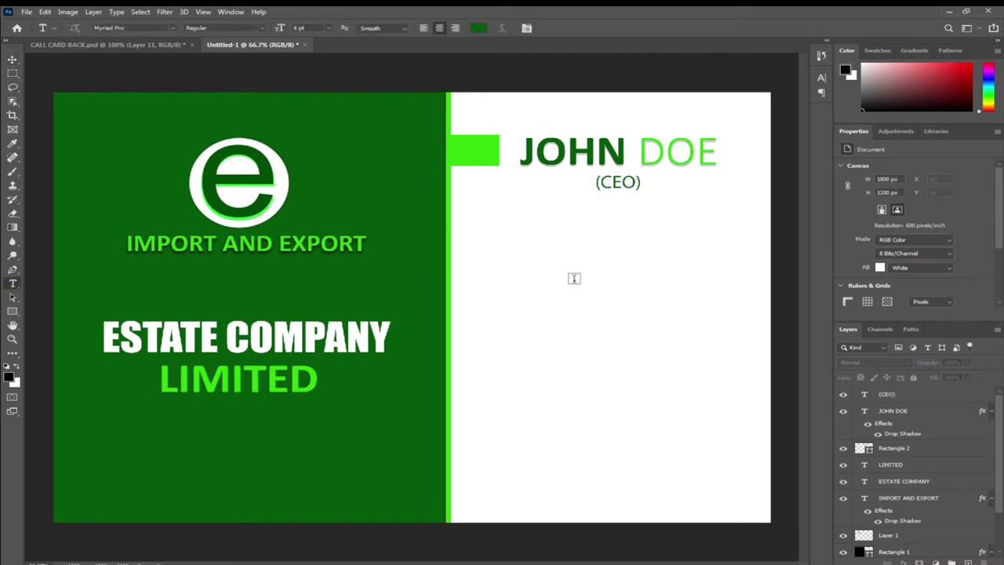
{"action": "left_click", "coordinate": [511, 257]}
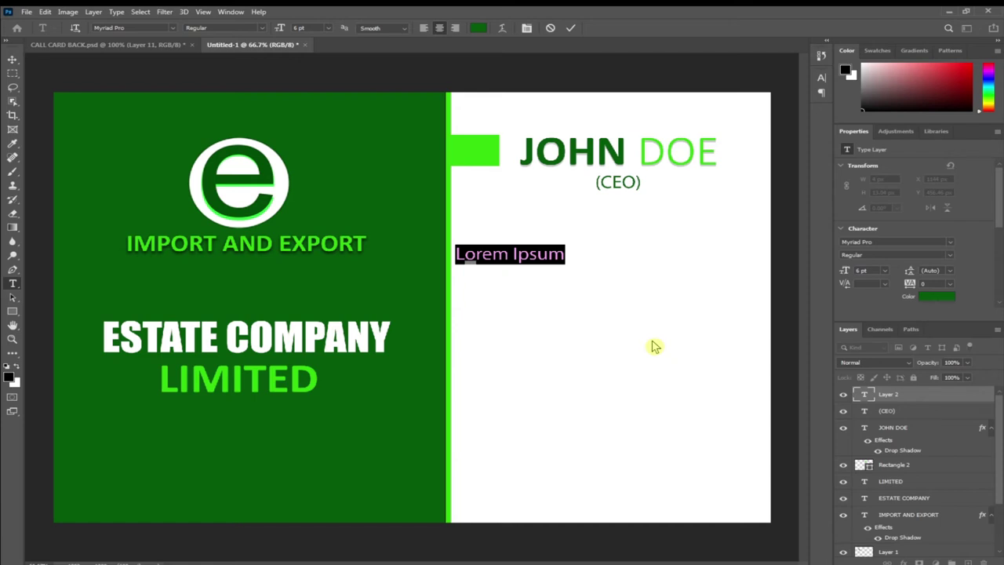
{"action": "type", "text": "EX"}
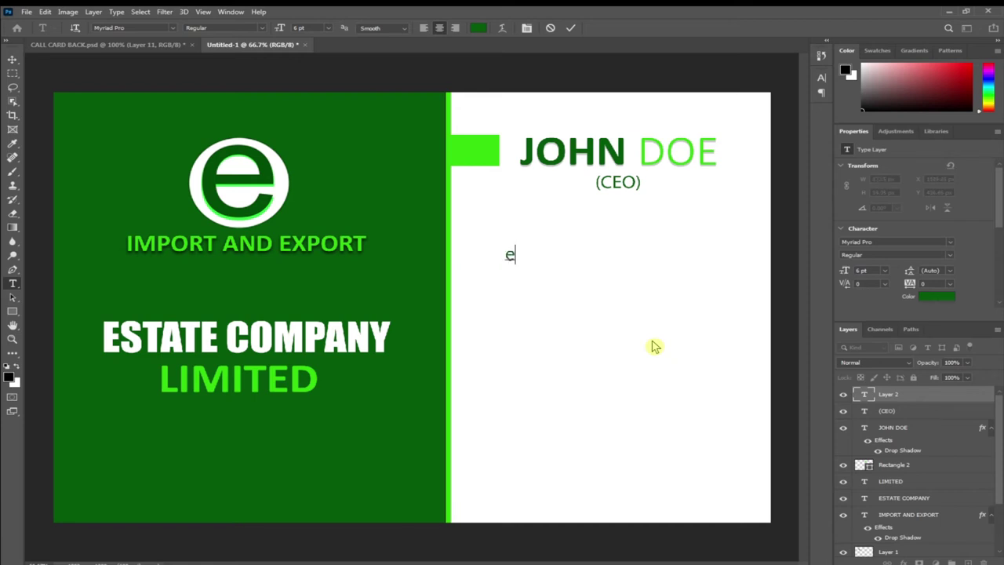
{"action": "type", "text": "ample"}
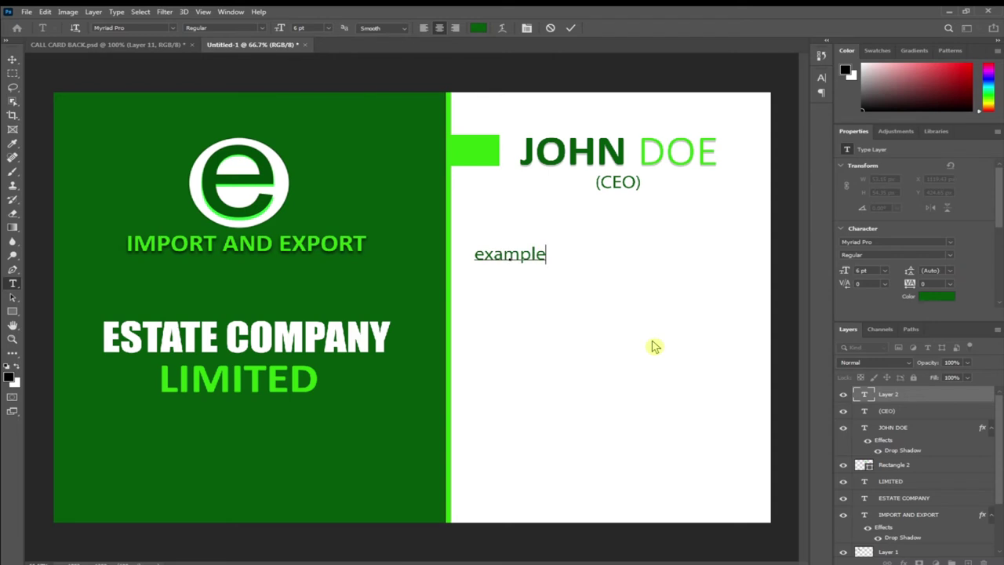
{"action": "type", "text": "@gam"}
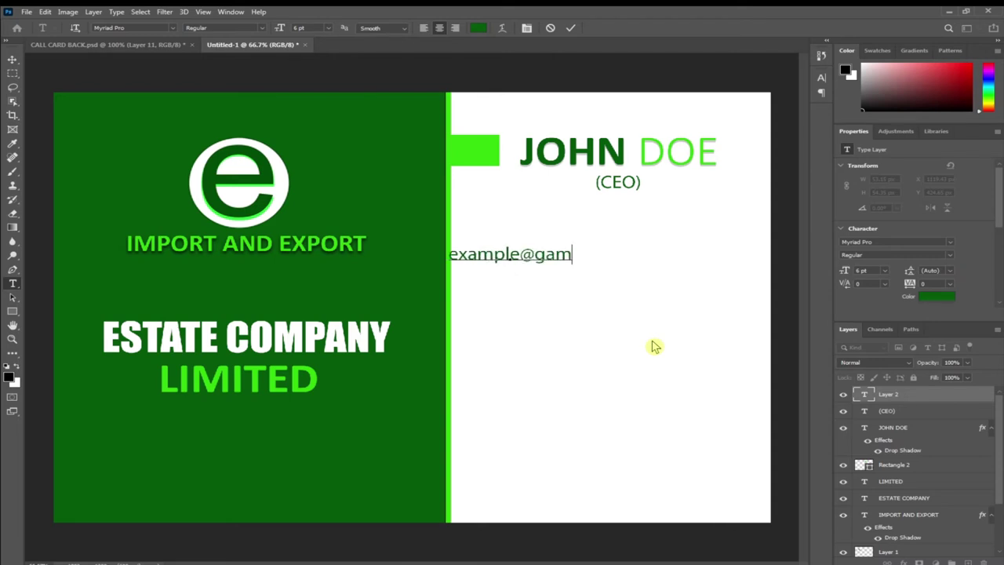
{"action": "key", "text": "BackSpace"}
{"action": "key", "text": "BackSpace"}
{"action": "type", "text": "mai"}
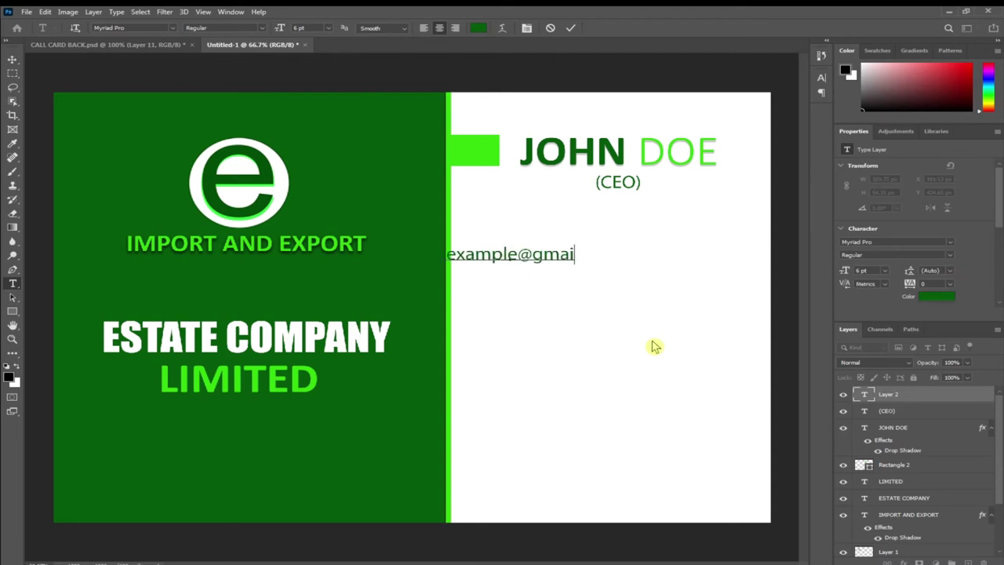
{"action": "type", "text": "l.com"}
{"action": "left_click", "coordinate": [12, 60]}
{"action": "left_click_drag", "start_coordinate": [500, 254], "coordinate": [605, 254]}
{"action": "left_click", "coordinate": [12, 289]}
{"action": "left_click", "coordinate": [702, 251]}
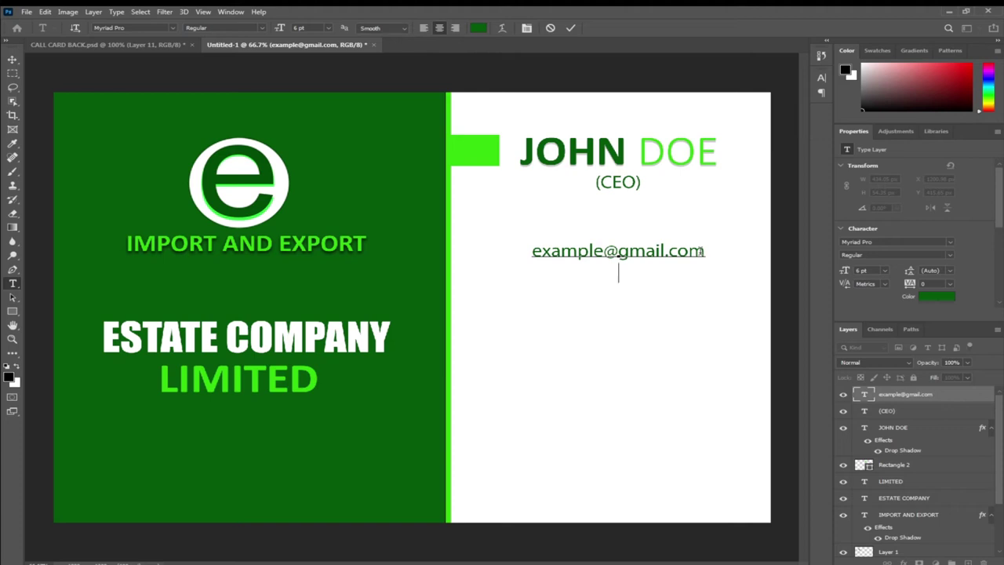
{"action": "key", "text": "Return"}
{"action": "type", "text": "www.ea"}
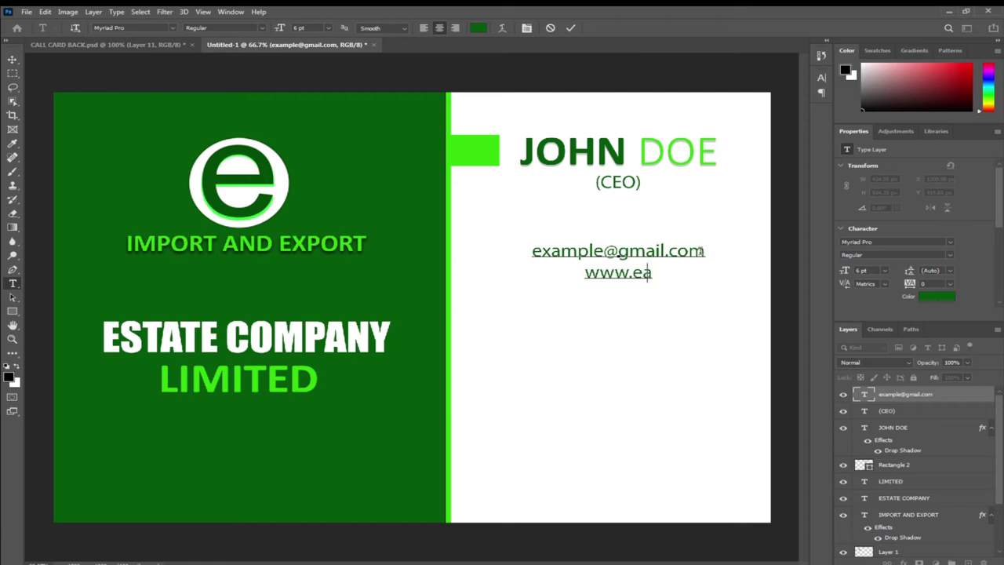
{"action": "key", "text": "BackSpace"}
{"action": "type", "text": "xamp"}
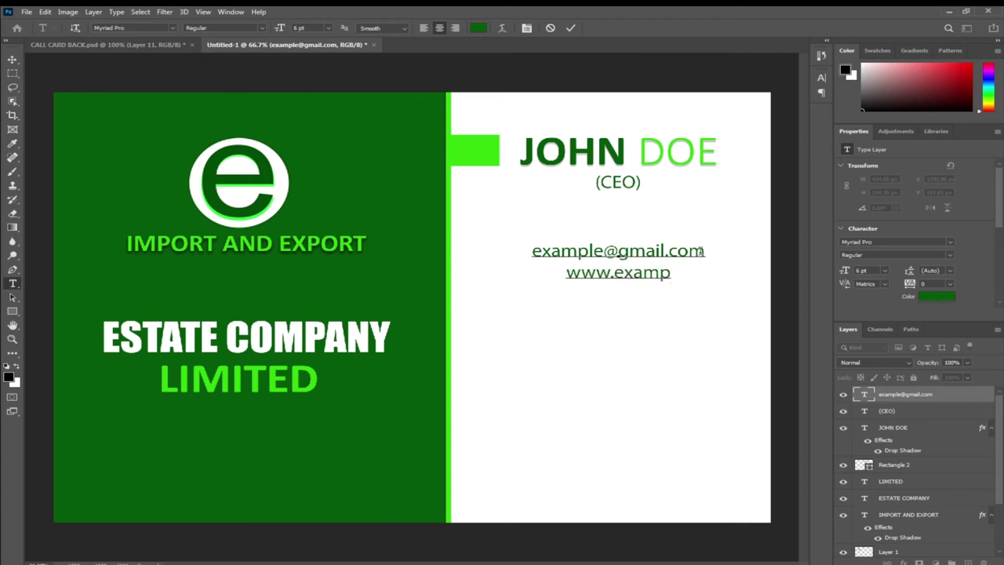
{"action": "type", "text": "le.com"}
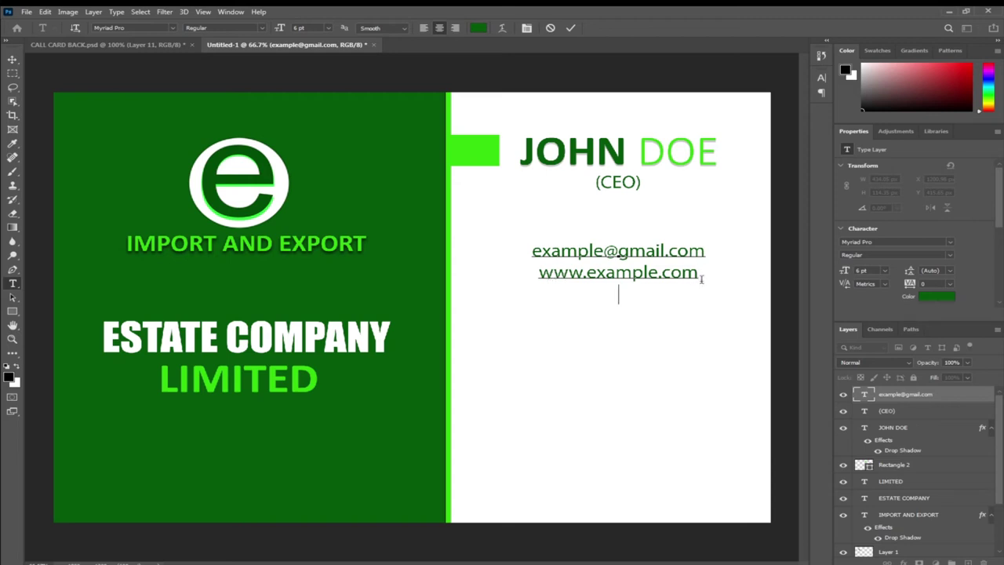
Step: Add the contact's phone number as a third line below the website
{"action": "type", "text": "+233"}
{"action": "type", "text": "000000000"}
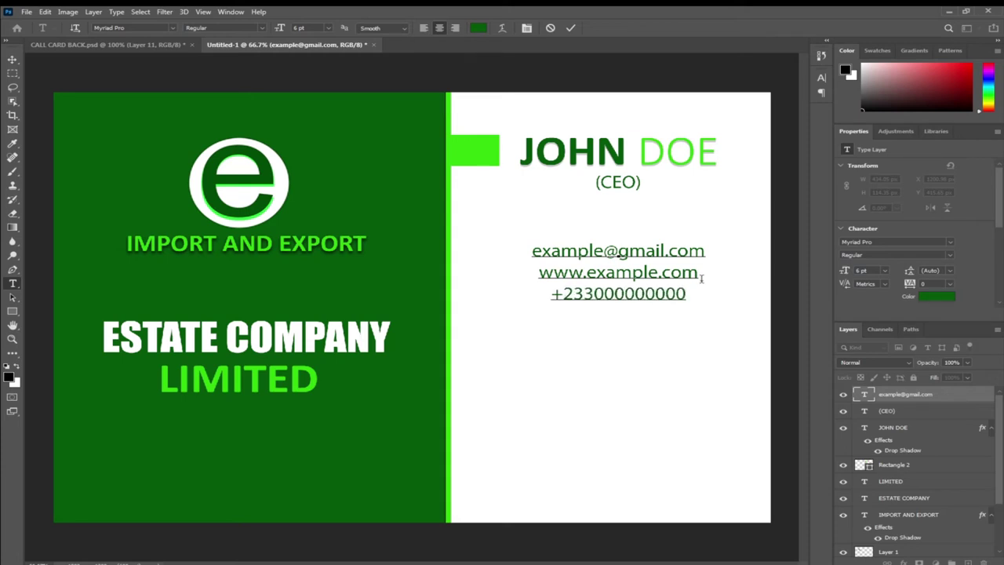
{"action": "key", "text": "BackSpace"}
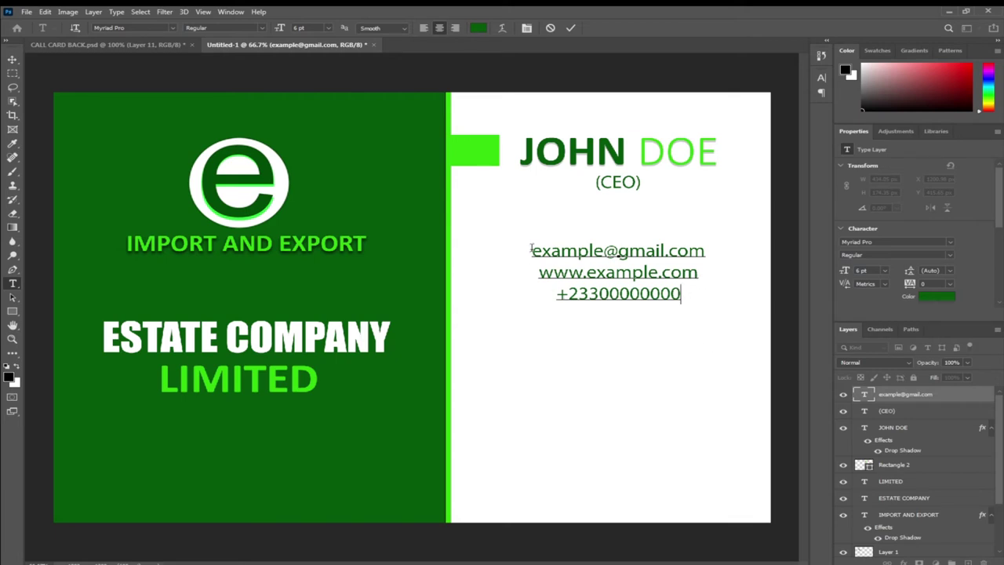
Step: Left-align the three contact lines and move the block back inside the white half, under the name
{"action": "key", "text": "ctrl+a"}
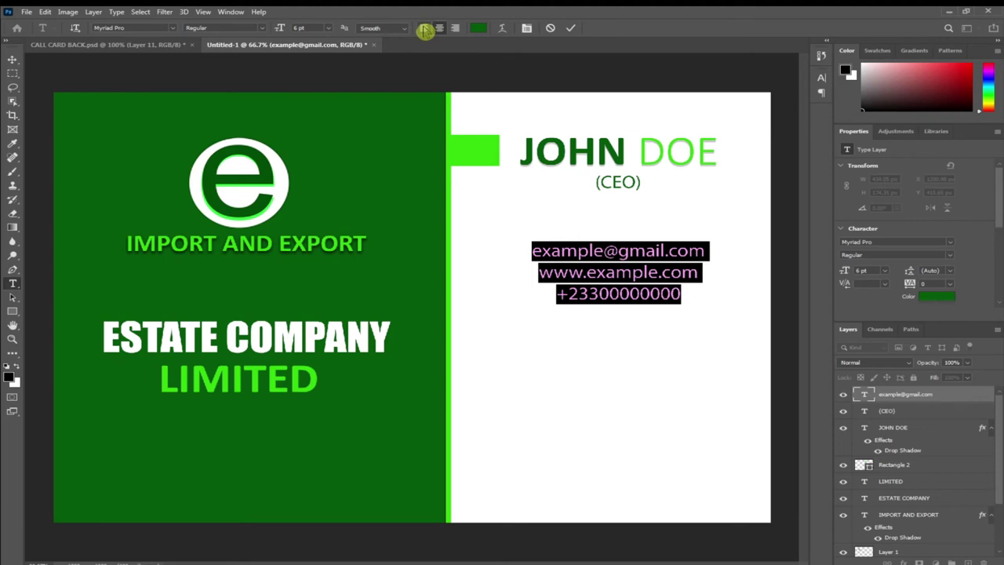
{"action": "left_click", "coordinate": [424, 29]}
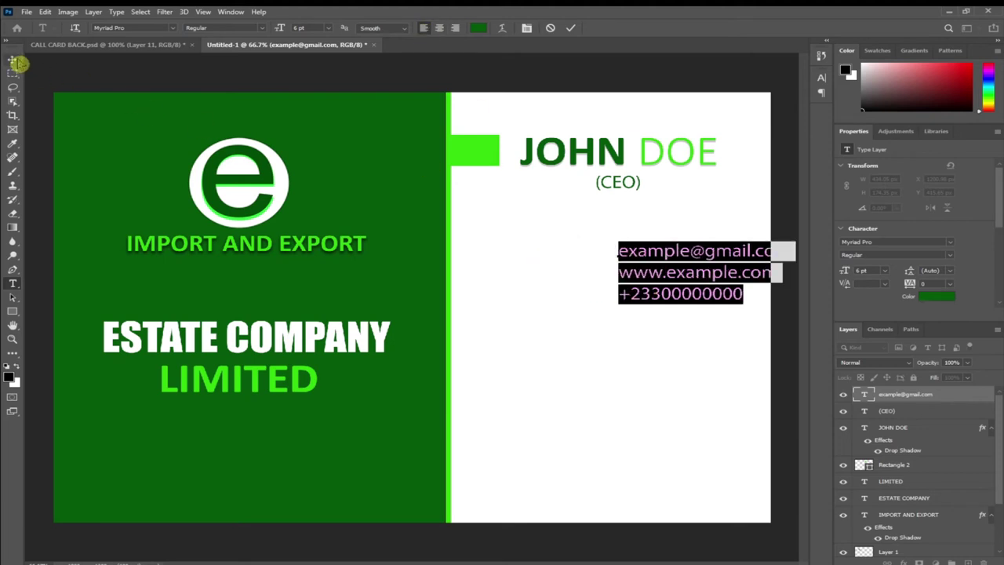
{"action": "left_click", "coordinate": [563, 221]}
{"action": "left_click_drag", "start_coordinate": [684, 275], "coordinate": [607, 284]}
{"action": "key", "text": "ctrl+Return"}
{"action": "key", "text": "v"}
Step: Set the contact lines' leading to 9 pt and their font size to 5 pt
{"action": "double_click", "coordinate": [540, 299]}
{"action": "left_click_drag", "start_coordinate": [540, 258], "coordinate": [684, 316]}
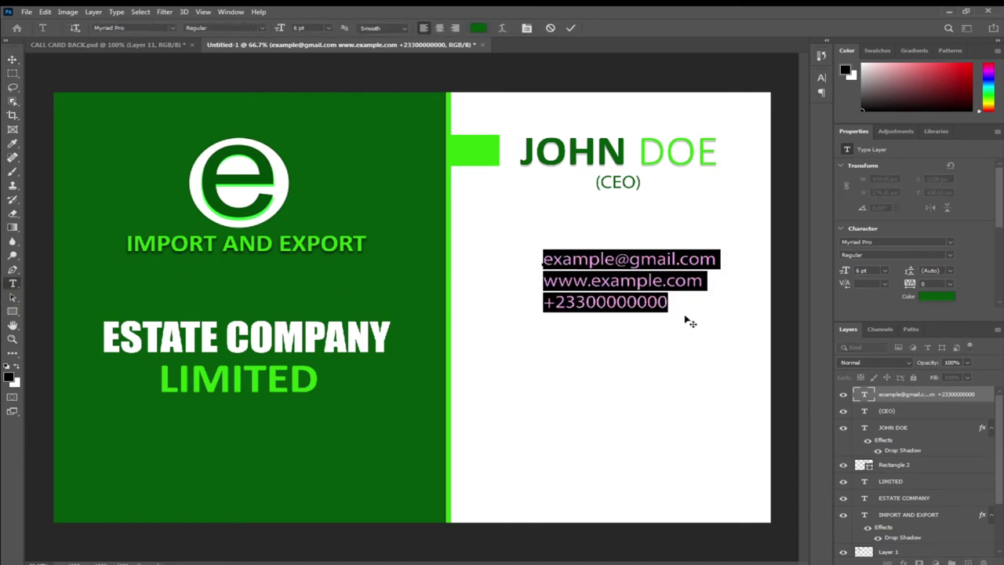
{"action": "left_click", "coordinate": [822, 77]}
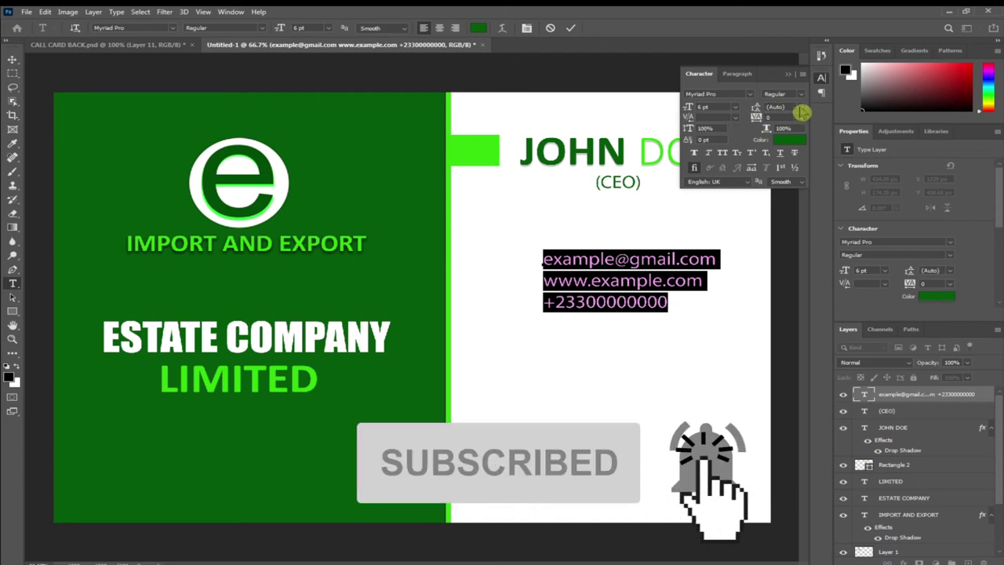
{"action": "left_click", "coordinate": [802, 108]}
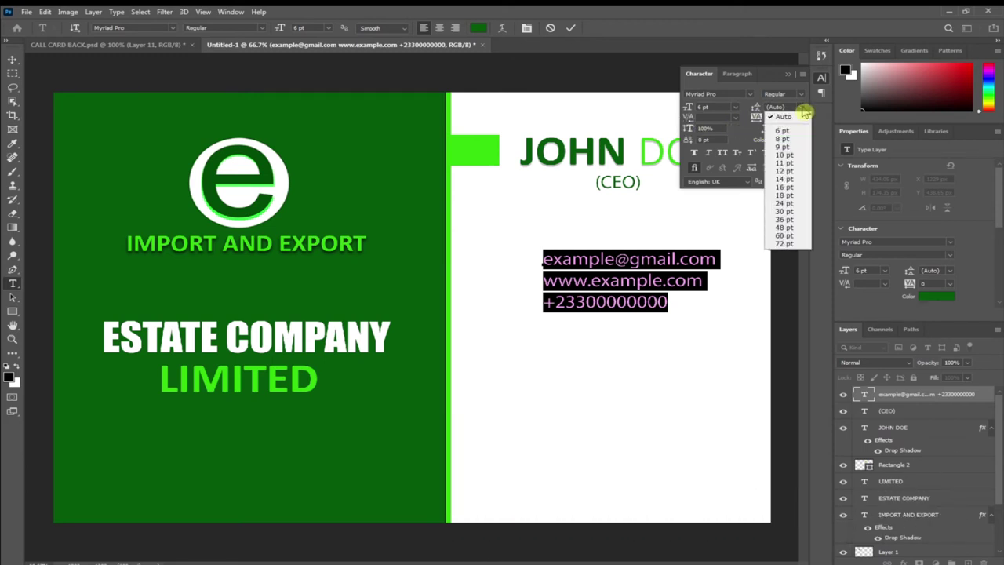
{"action": "left_click", "coordinate": [784, 131]}
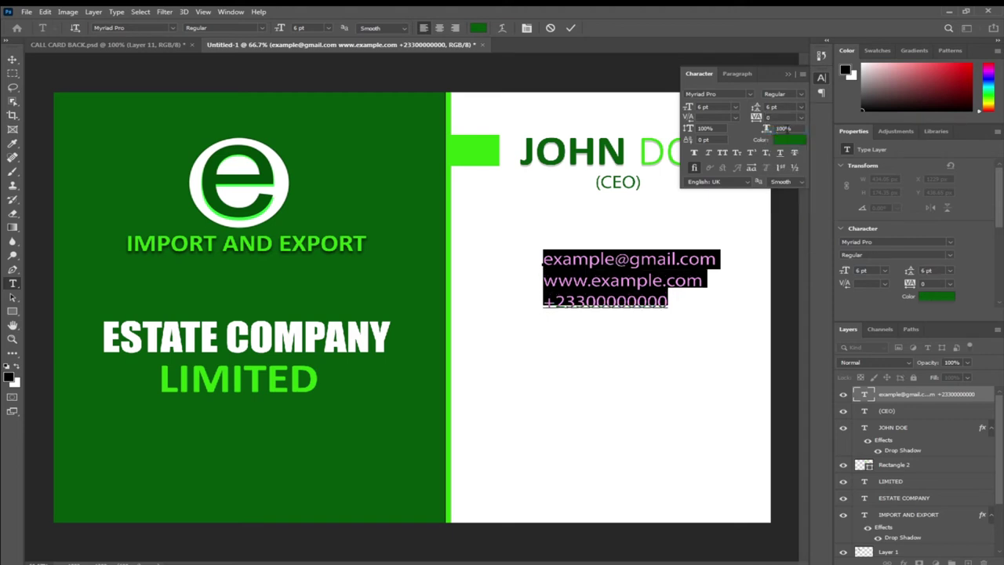
{"action": "left_click_drag", "start_coordinate": [757, 106], "coordinate": [757, 106]}
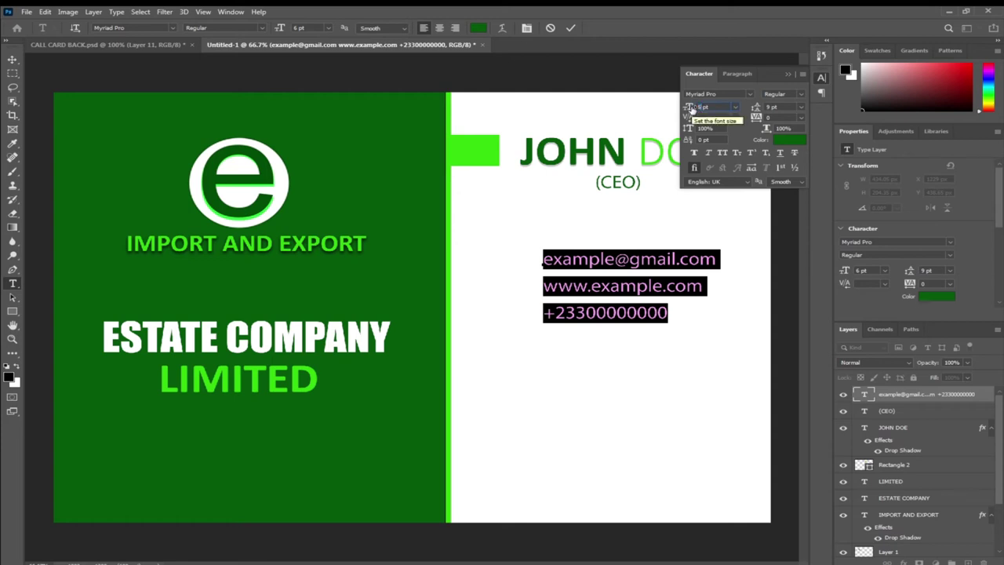
{"action": "left_click_drag", "start_coordinate": [690, 109], "coordinate": [686, 109]}
{"action": "left_click", "coordinate": [12, 61]}
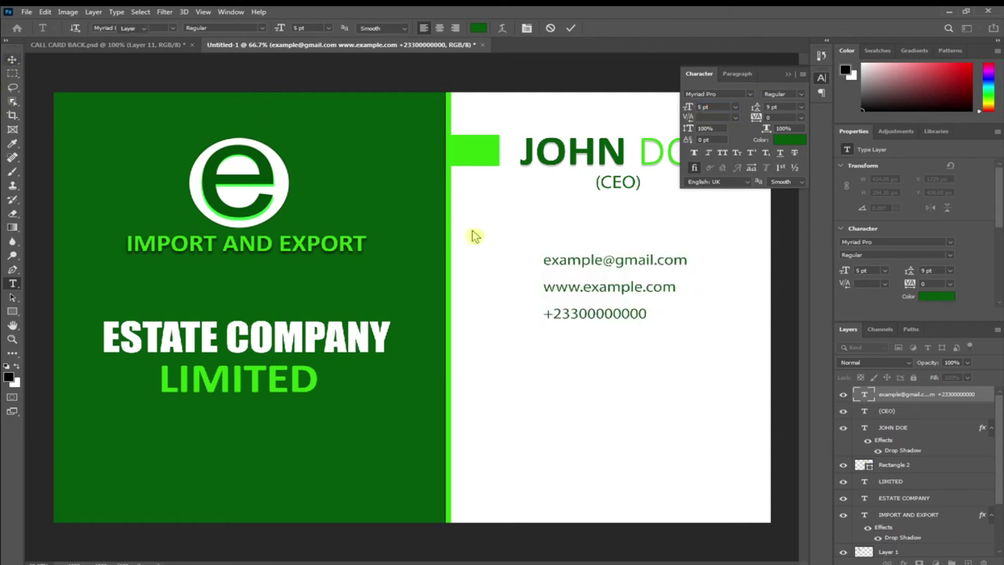
Step: Nudge the three contact lines slightly up and compare their placement with the reference card in CALL CARD BACK.psd
{"action": "left_click_drag", "start_coordinate": [590, 296], "coordinate": [591, 287]}
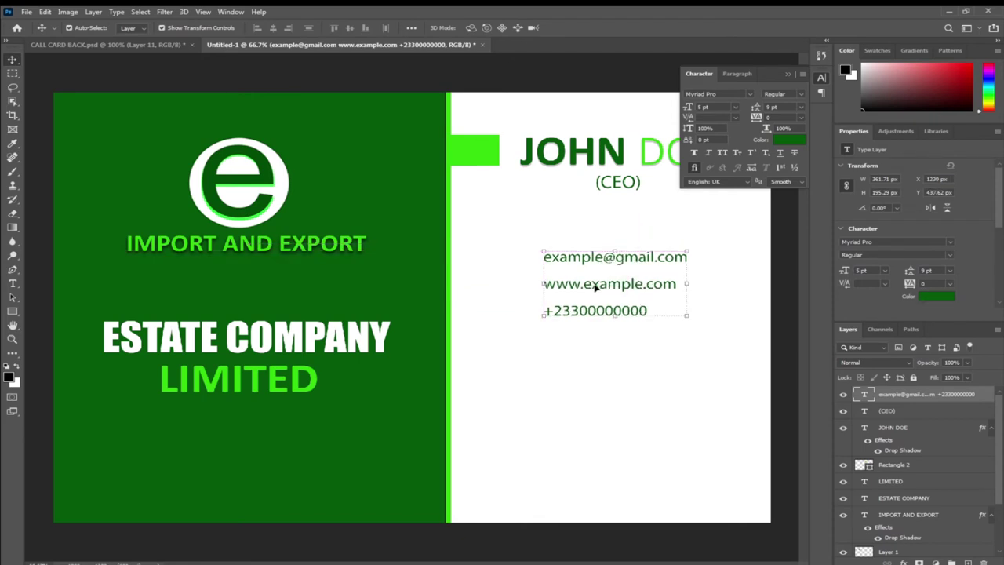
{"action": "left_click", "coordinate": [139, 46]}
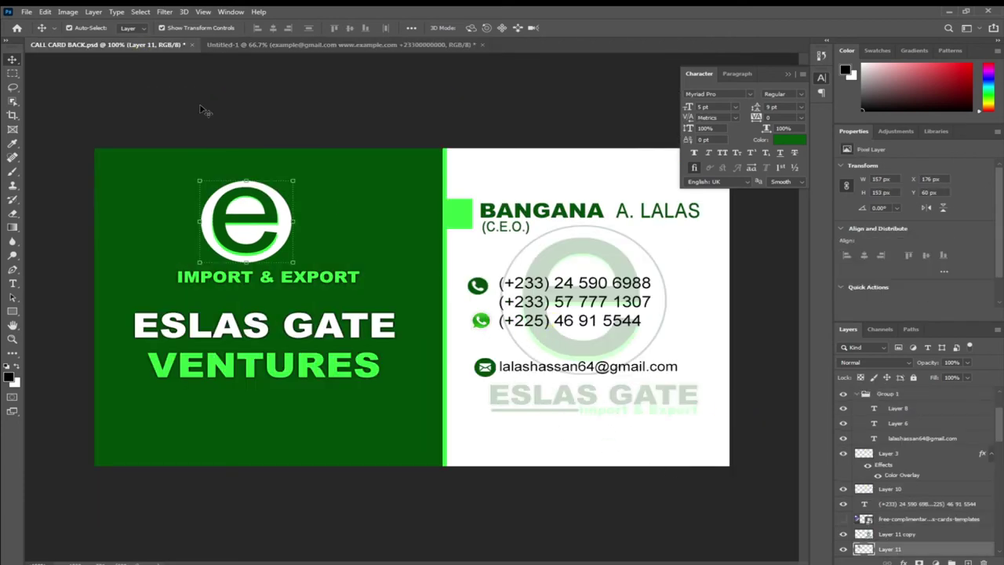
{"action": "left_click", "coordinate": [488, 227]}
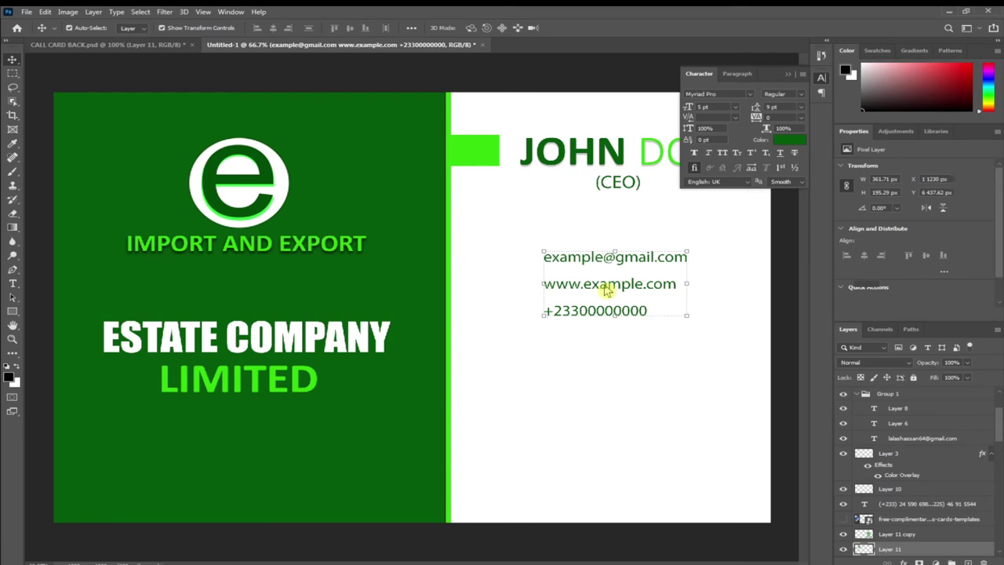
{"action": "left_click", "coordinate": [605, 287]}
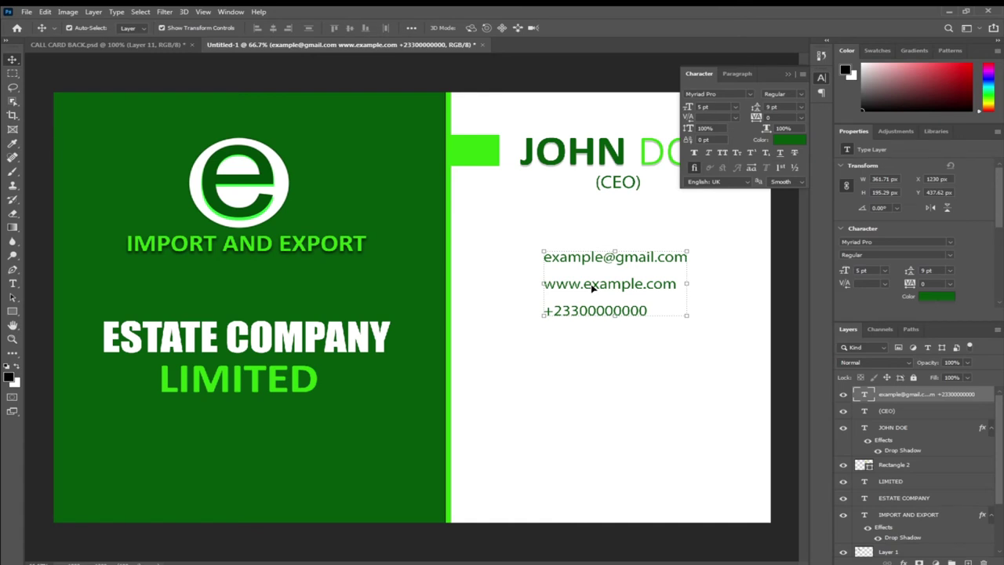
Step: Duplicate the contact text block below the original and replace the copy's text with the single line "estatecompany"
{"action": "left_click_drag", "start_coordinate": [592, 288], "coordinate": [594, 394]}
{"action": "left_click", "coordinate": [12, 283]}
{"action": "left_click", "coordinate": [547, 362]}
{"action": "left_click_drag", "start_coordinate": [661, 396], "coordinate": [674, 406]}
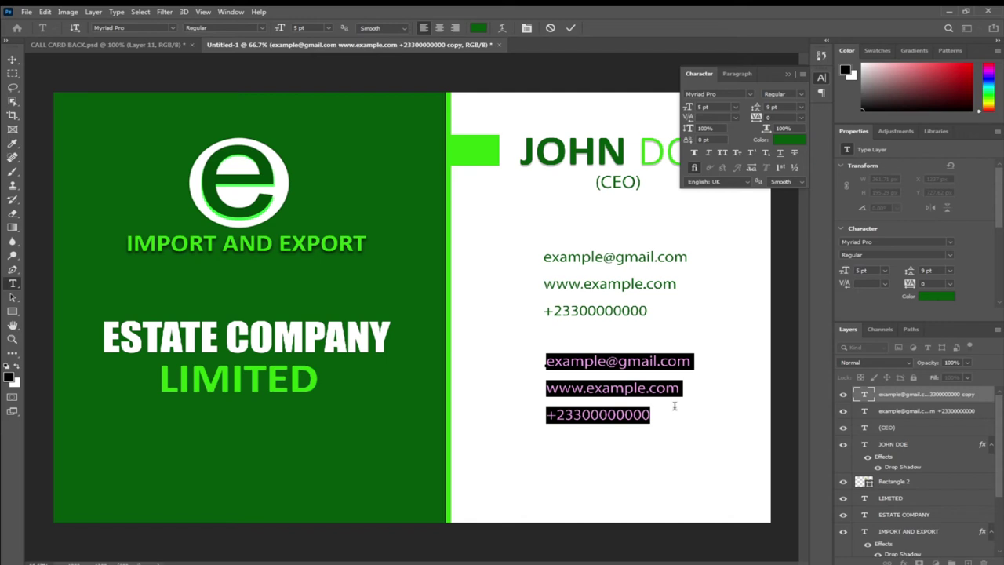
{"action": "type", "text": "estatecompany"}
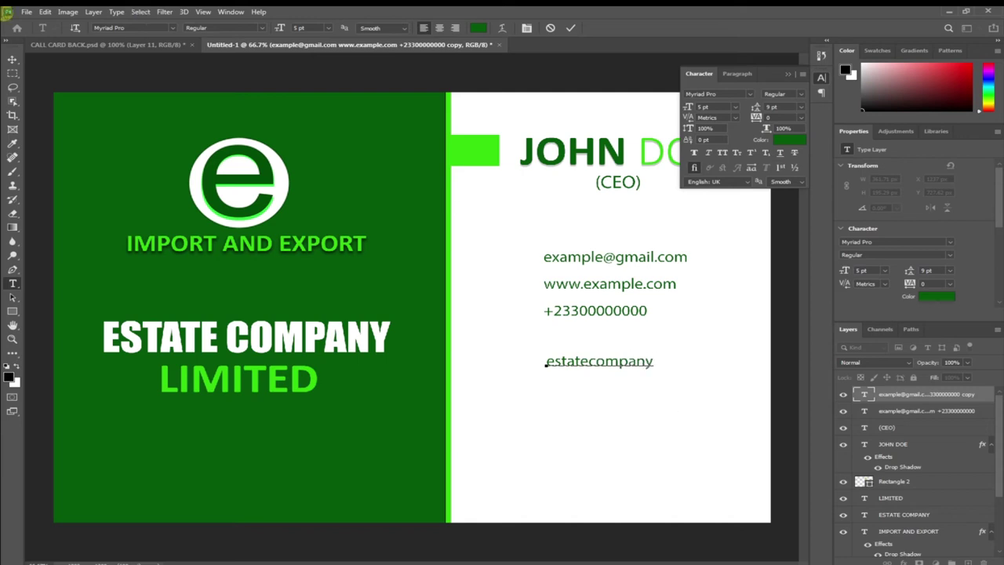
{"action": "key", "text": "ctrl+Return"}
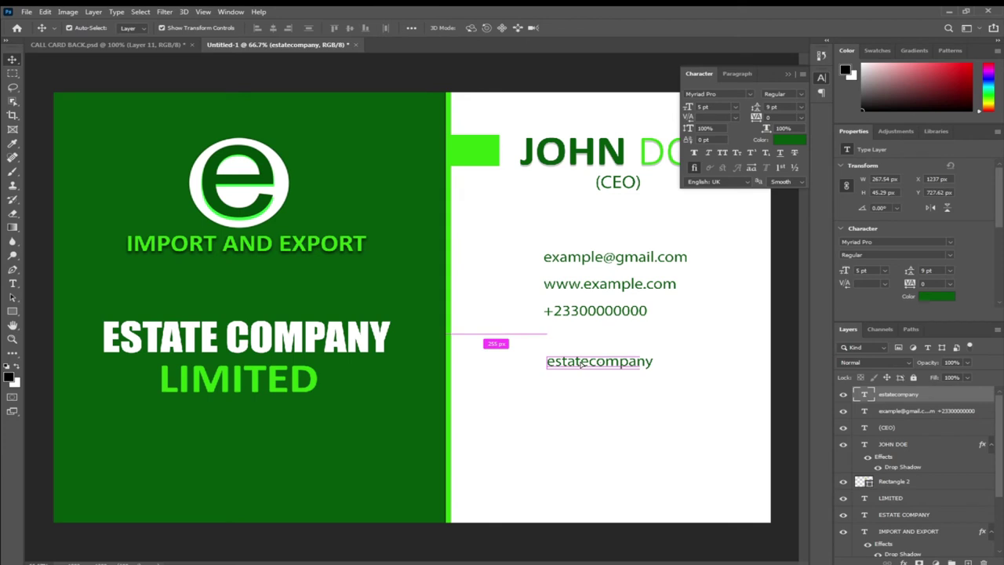
{"action": "left_click_drag", "start_coordinate": [581, 365], "coordinate": [581, 366]}
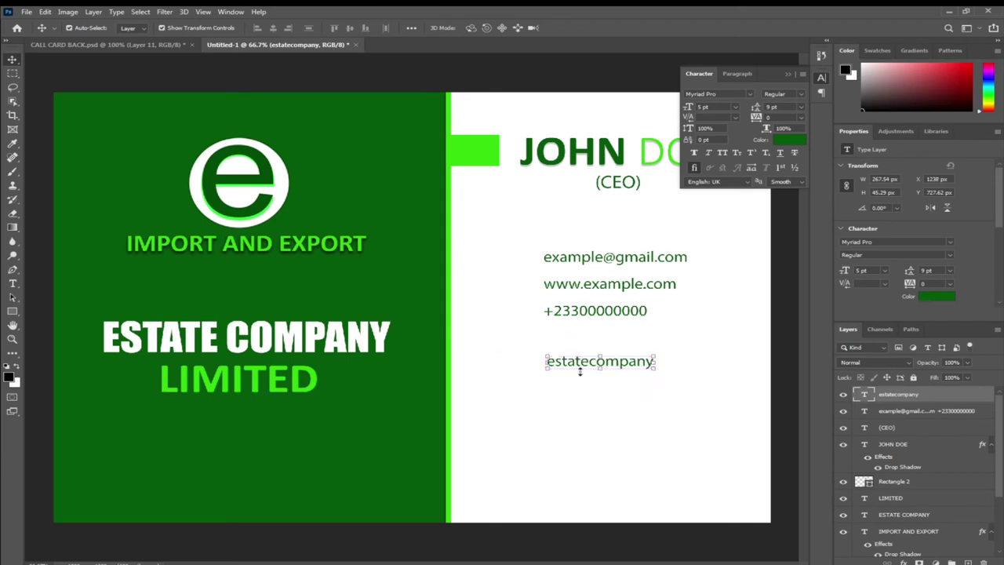
{"action": "left_click", "coordinate": [790, 78]}
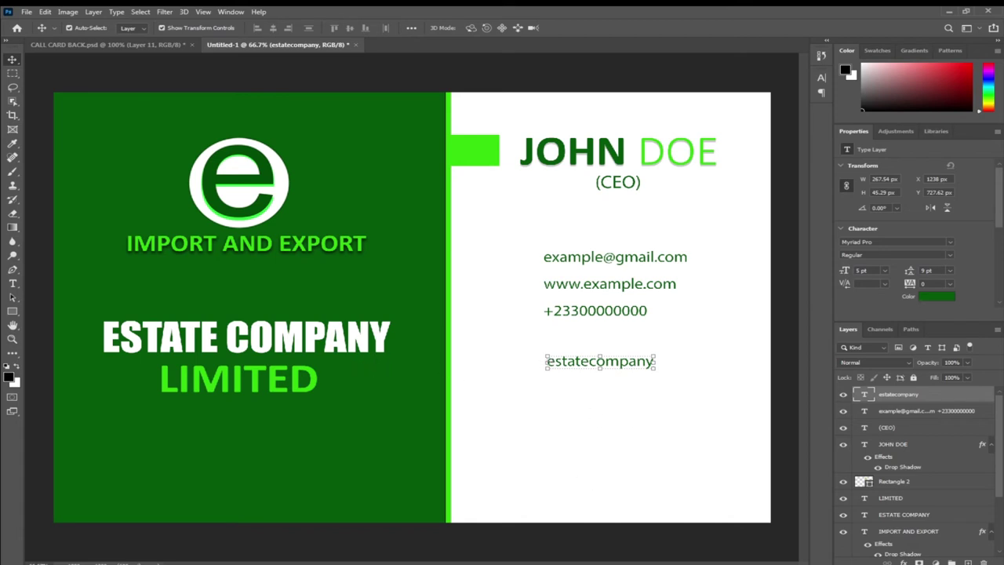
Step: Place social-064-round_viber from the File Explorer icon folder 64 in front of the phone number, scaled down to 37 px
{"action": "left_click", "coordinate": [602, 463]}
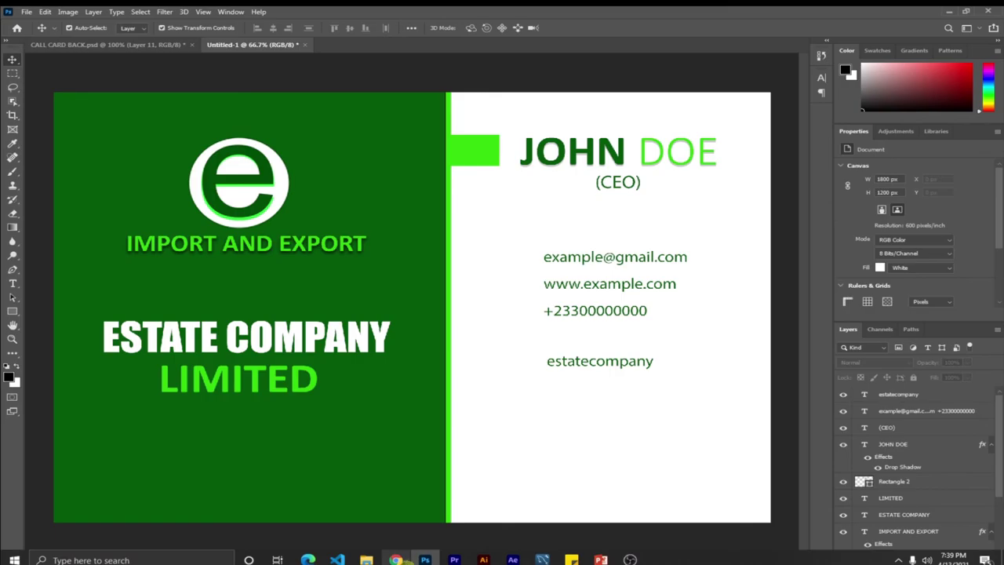
{"action": "left_click", "coordinate": [368, 560]}
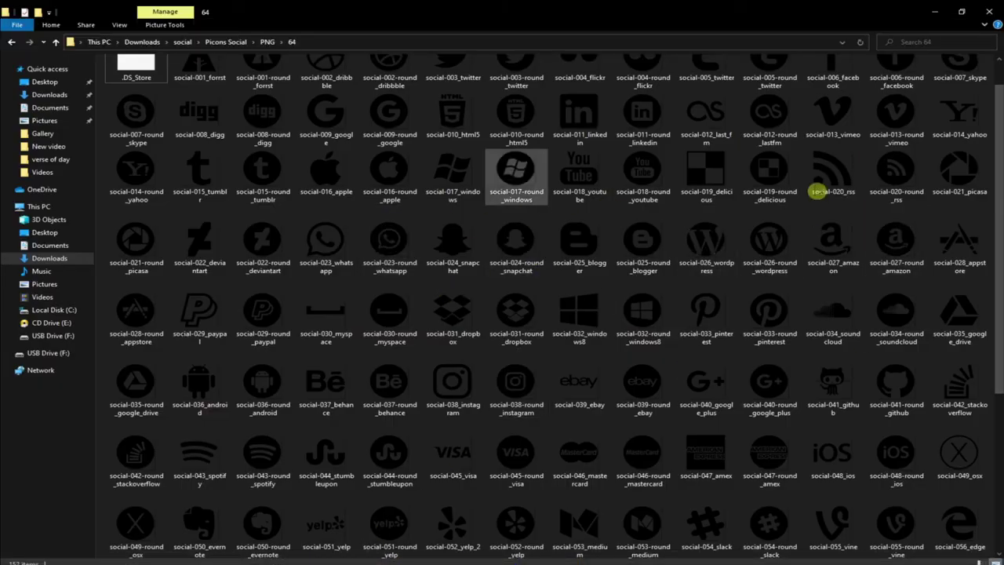
{"action": "left_click_drag", "start_coordinate": [1000, 149], "coordinate": [986, 337]}
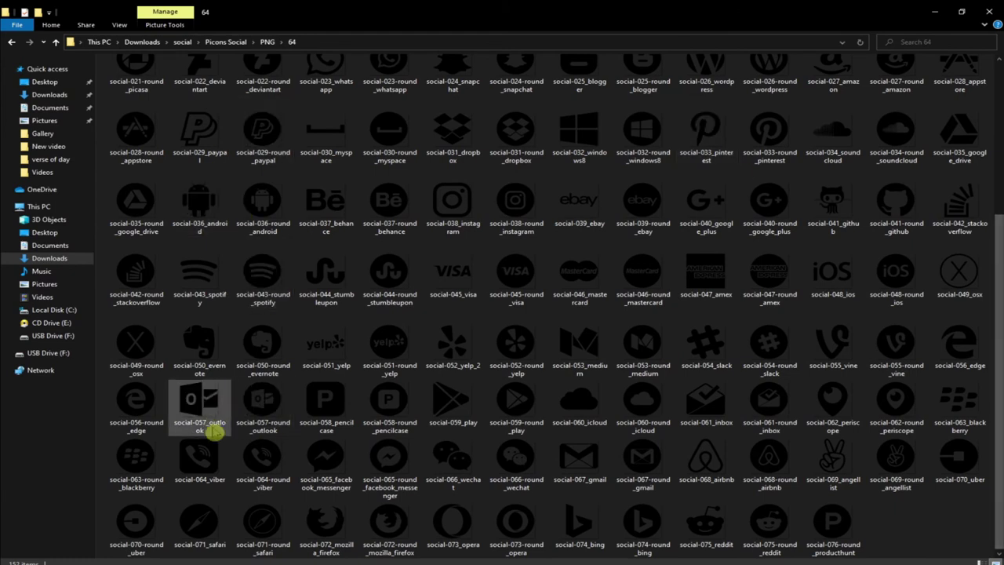
{"action": "left_click", "coordinate": [200, 457]}
{"action": "left_click_drag", "start_coordinate": [262, 459], "coordinate": [525, 452]}
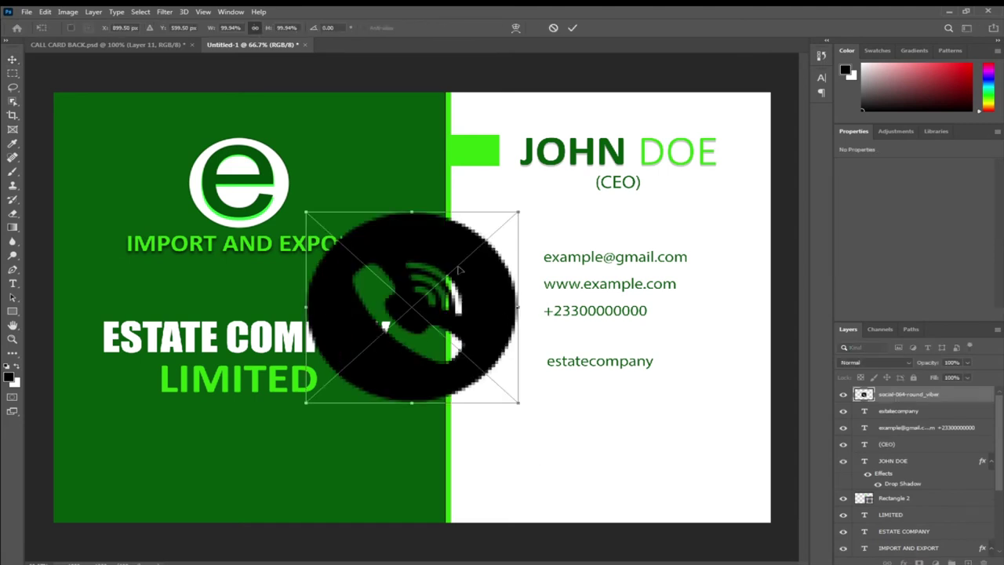
{"action": "left_click_drag", "start_coordinate": [303, 208], "coordinate": [510, 380]}
{"action": "key", "text": "Return"}
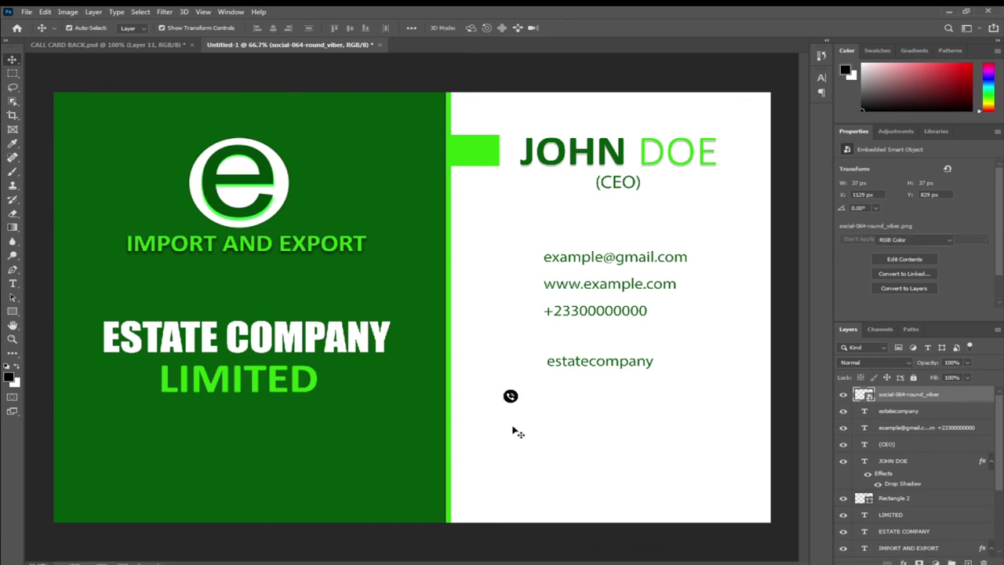
{"action": "left_click_drag", "start_coordinate": [510, 397], "coordinate": [536, 312], "text": "alt"}
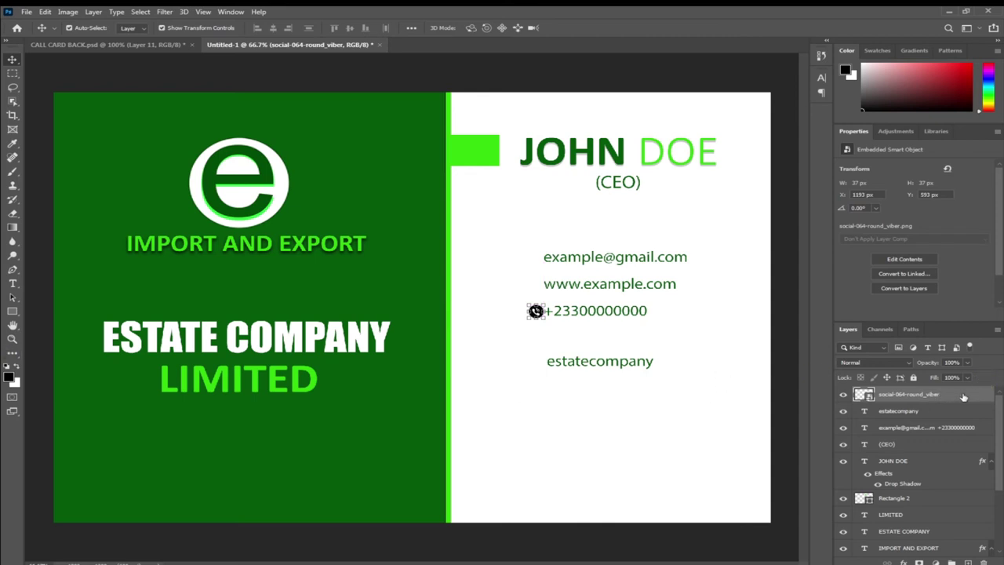
Step: Give the phone icon a dark green Color Overlay and shift the contact lines slightly right, away from the icon
{"action": "double_click", "coordinate": [965, 394]}
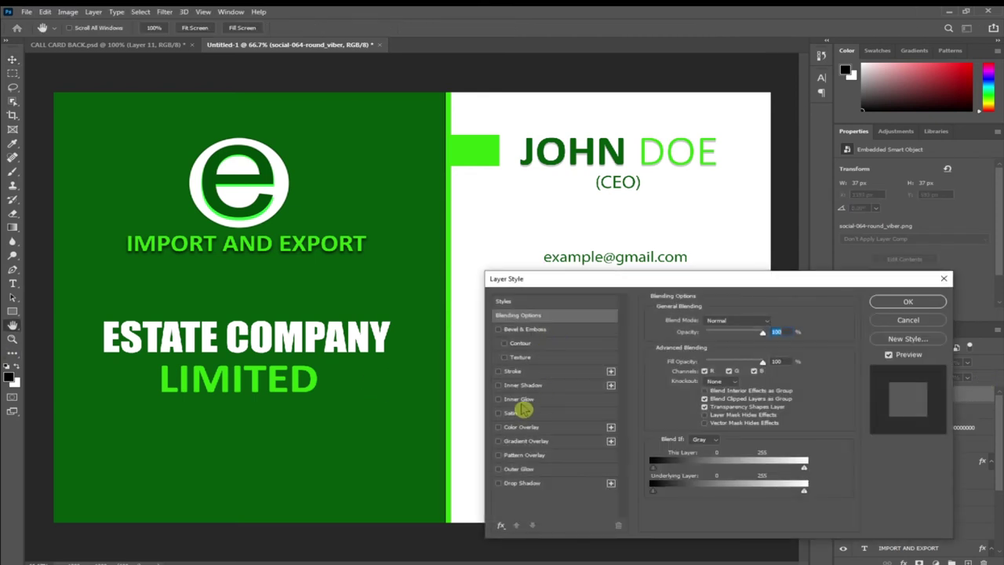
{"action": "left_click", "coordinate": [521, 428]}
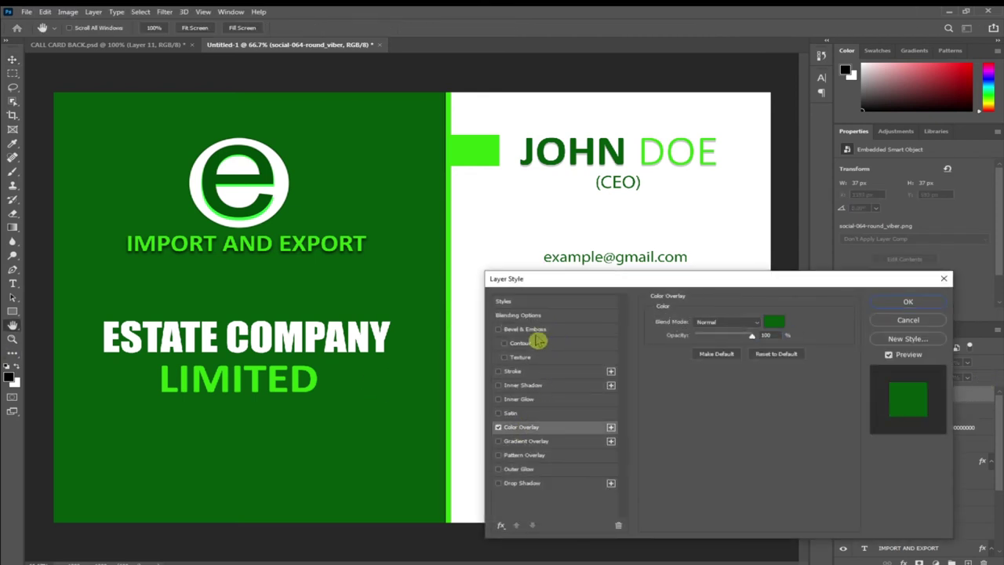
{"action": "left_click", "coordinate": [899, 308]}
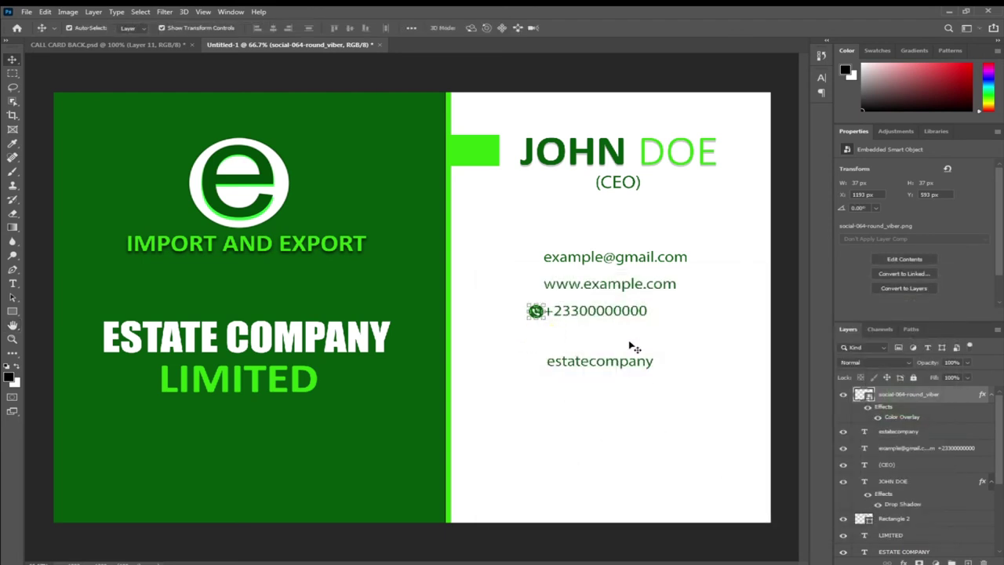
{"action": "left_click_drag", "start_coordinate": [594, 318], "coordinate": [604, 309]}
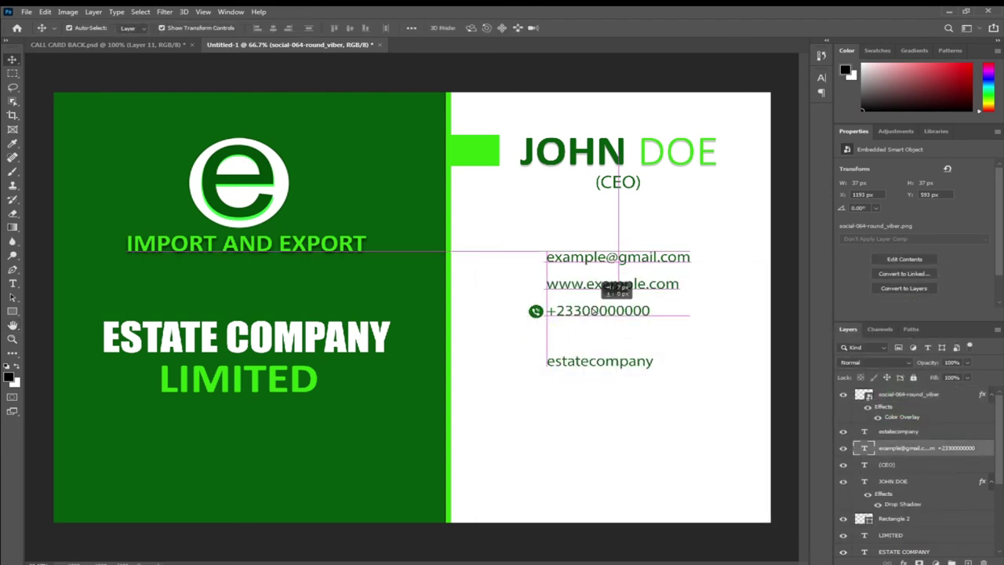
Step: Place social-002-round_dribbble from the File Explorer icon folder below the "estatecompany" line, scaled down to 36 px
{"action": "left_click", "coordinate": [475, 549]}
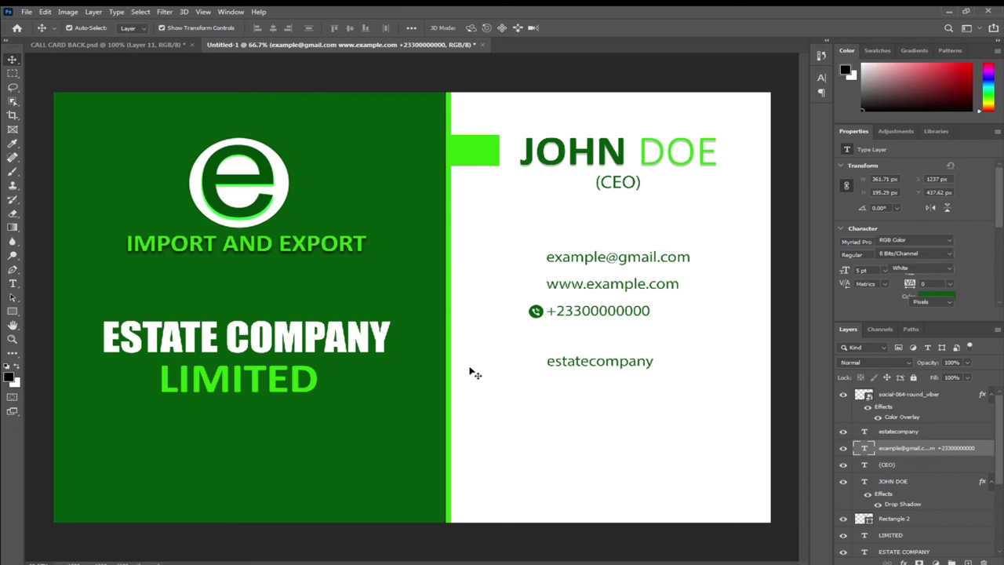
{"action": "mouse_move", "coordinate": [474, 562]}
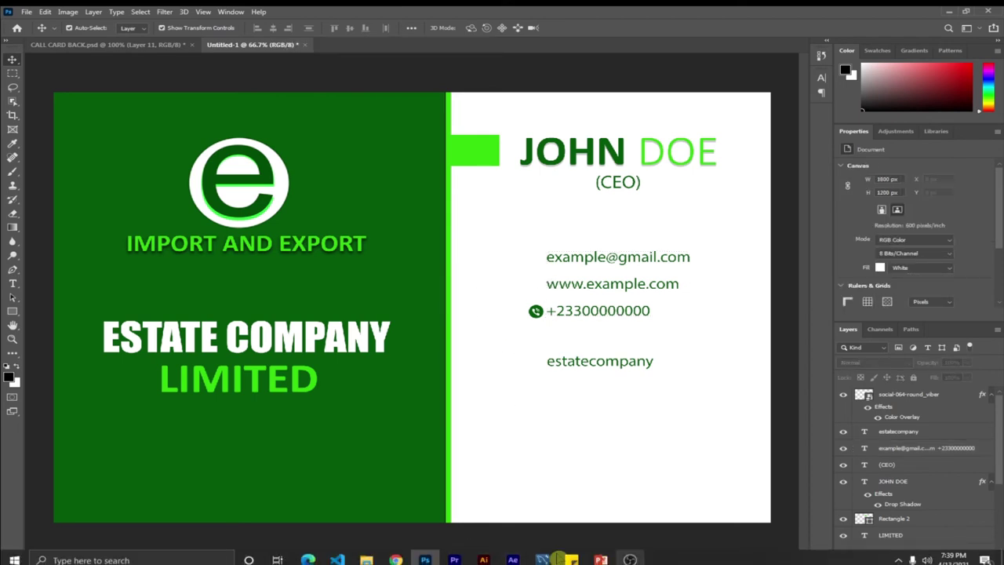
{"action": "left_click", "coordinate": [366, 559]}
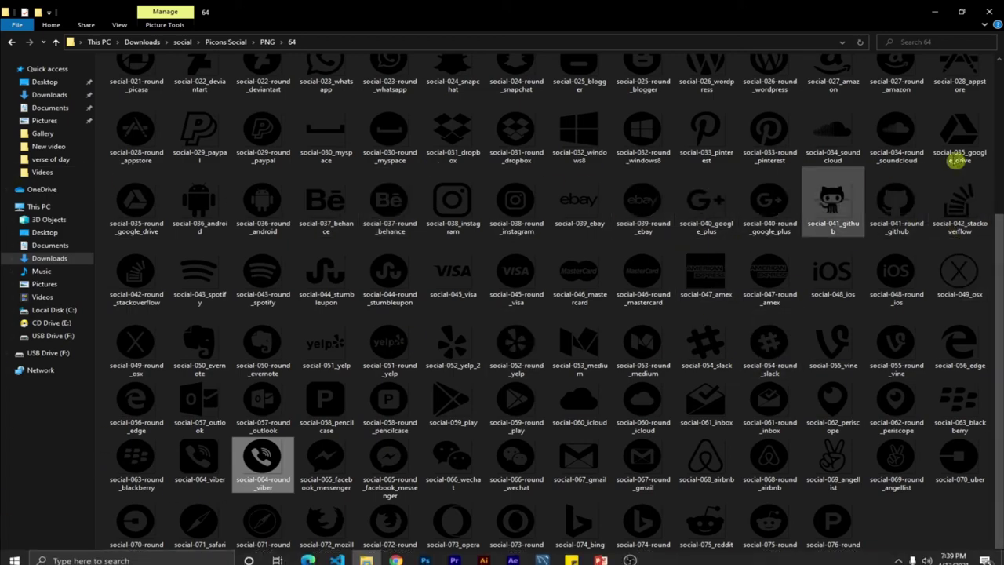
{"action": "left_click_drag", "start_coordinate": [995, 226], "coordinate": [996, 102]}
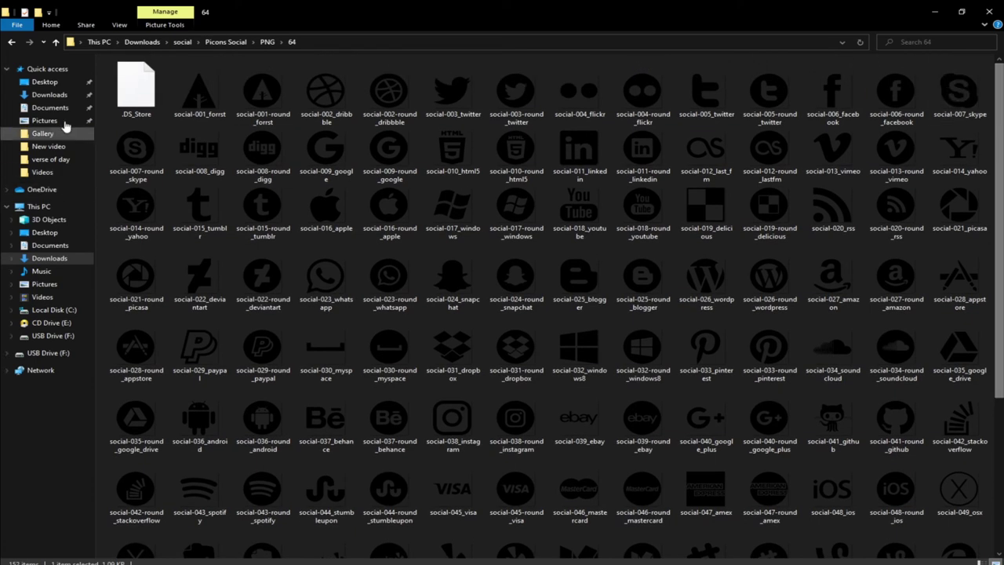
{"action": "left_click_drag", "start_coordinate": [390, 95], "coordinate": [518, 291]}
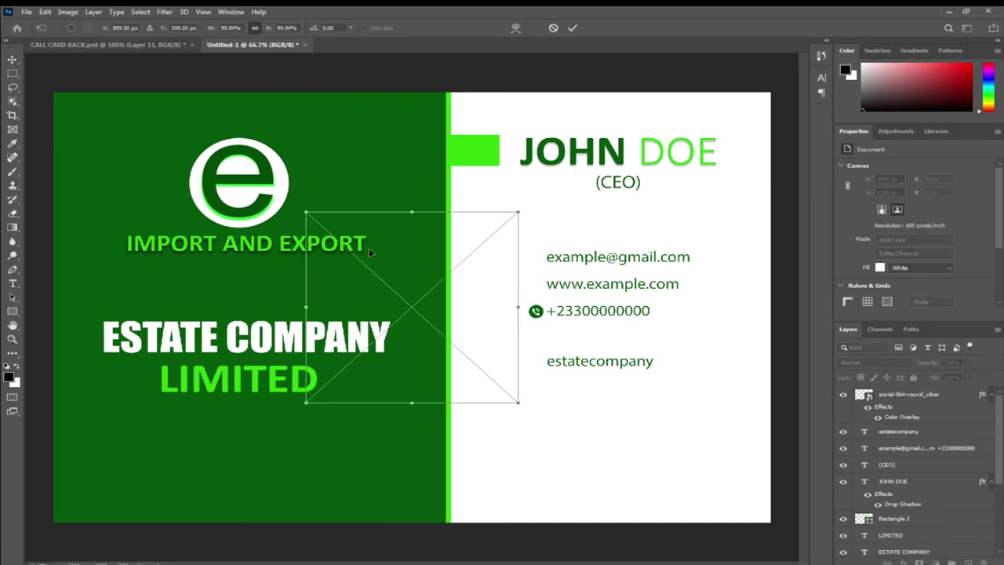
{"action": "left_click_drag", "start_coordinate": [306, 212], "coordinate": [506, 389]}
{"action": "key", "text": "Return"}
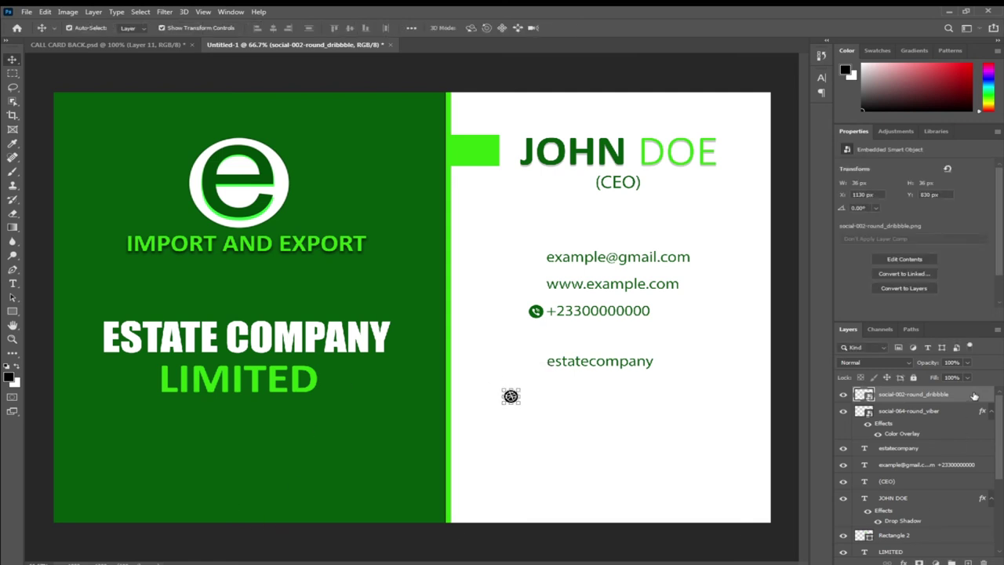
Step: Apply a dark green Color Overlay to the round Dribbble icon and move it in front of the website line
{"action": "double_click", "coordinate": [553, 391]}
{"action": "left_click", "coordinate": [530, 427]}
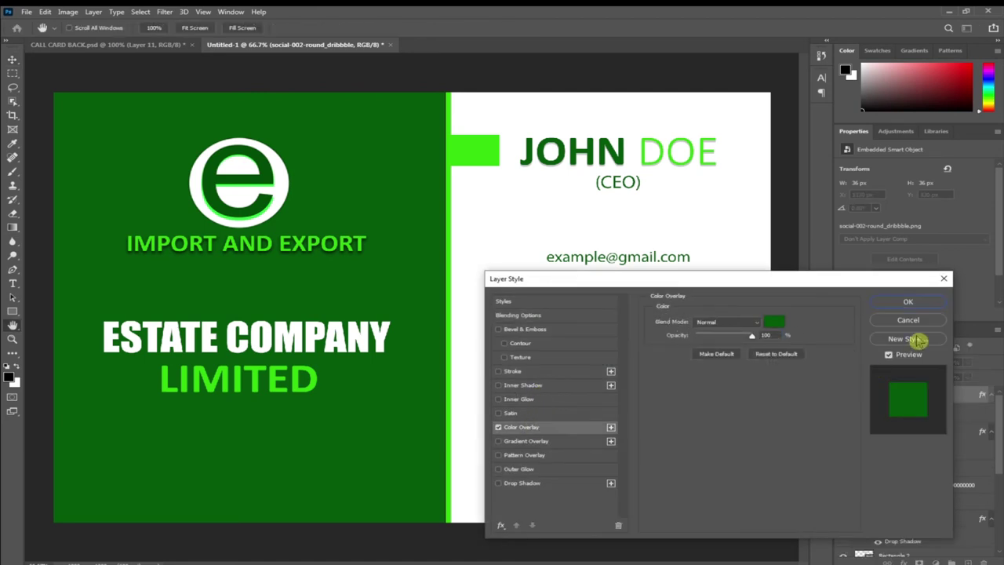
{"action": "left_click", "coordinate": [910, 303]}
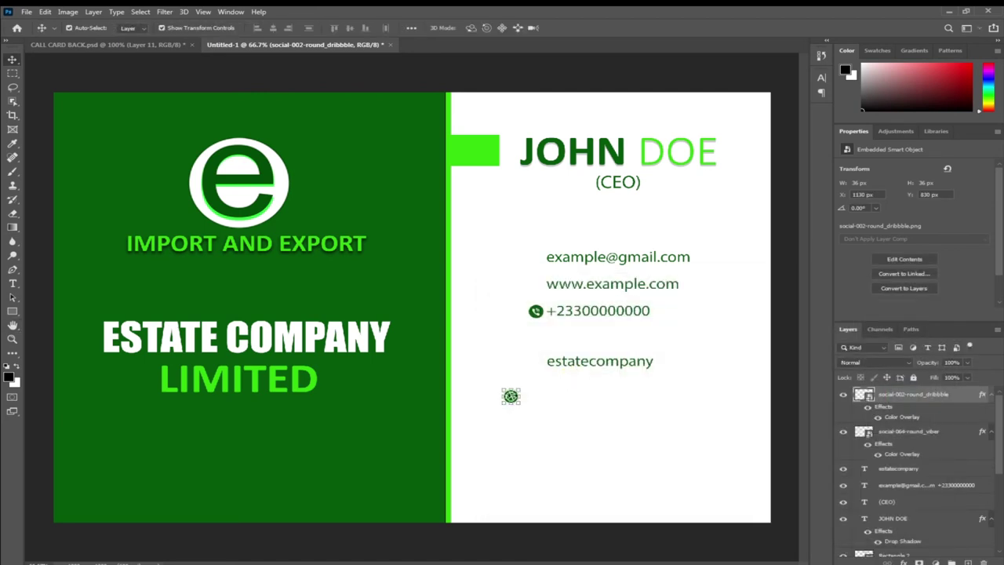
{"action": "left_click", "coordinate": [534, 410]}
{"action": "left_click_drag", "start_coordinate": [512, 398], "coordinate": [535, 284]}
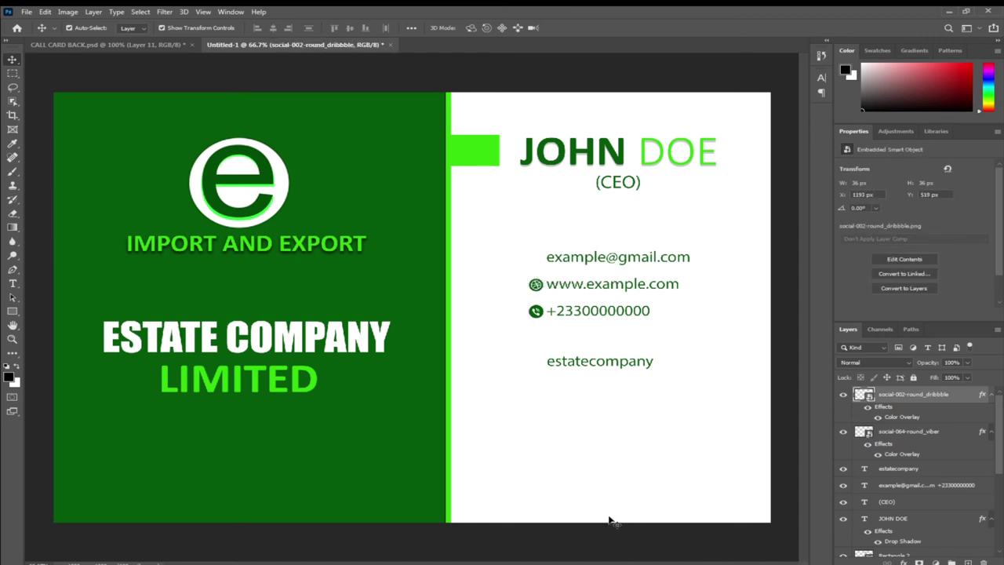
Step: Place social-067-round_gmail from the File Explorer icon folder below the "estatecompany" line, scaled down to 36 px
{"action": "left_click", "coordinate": [609, 523]}
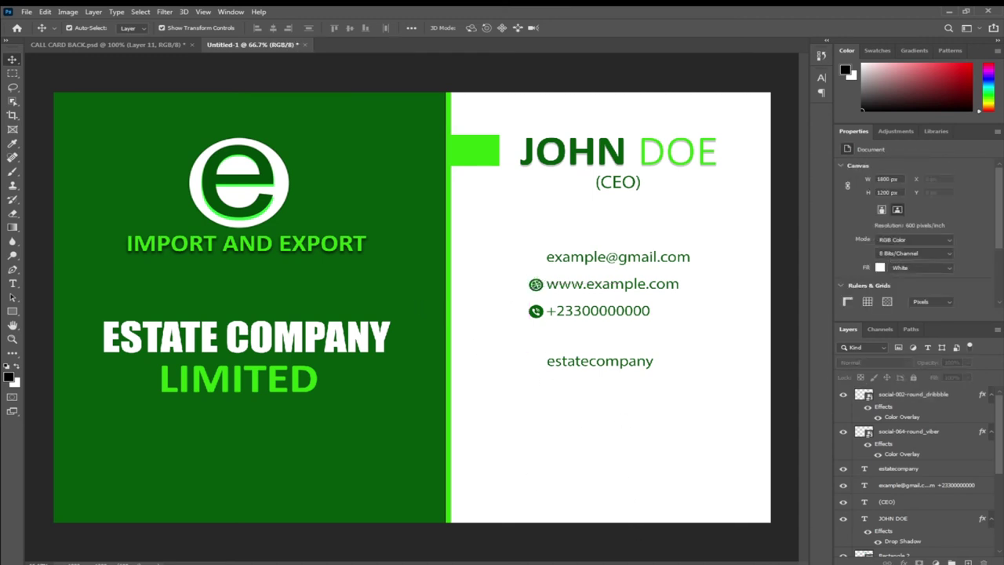
{"action": "left_click", "coordinate": [367, 557]}
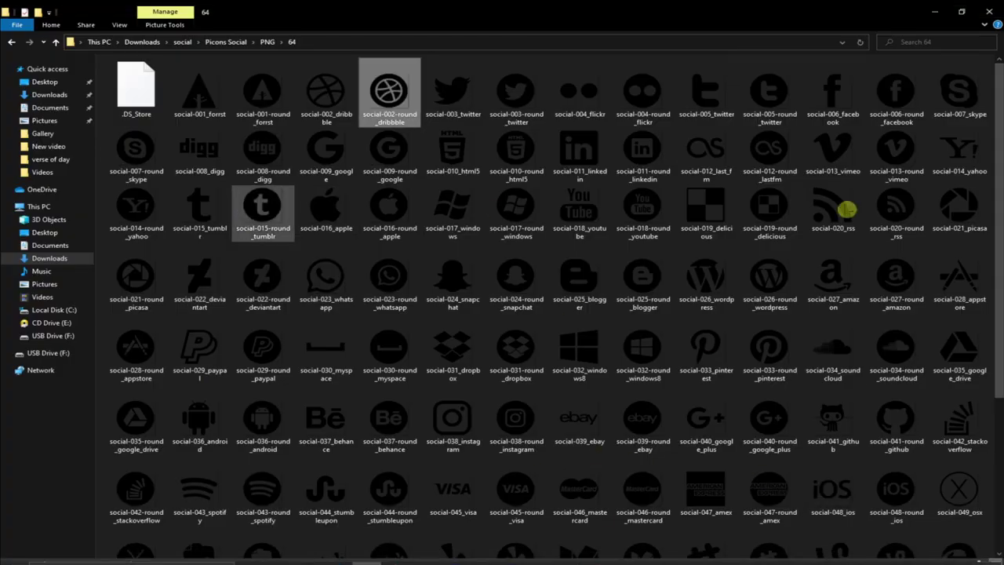
{"action": "scroll", "coordinate": [996, 182], "scroll_direction": "down", "scroll_amount": 1}
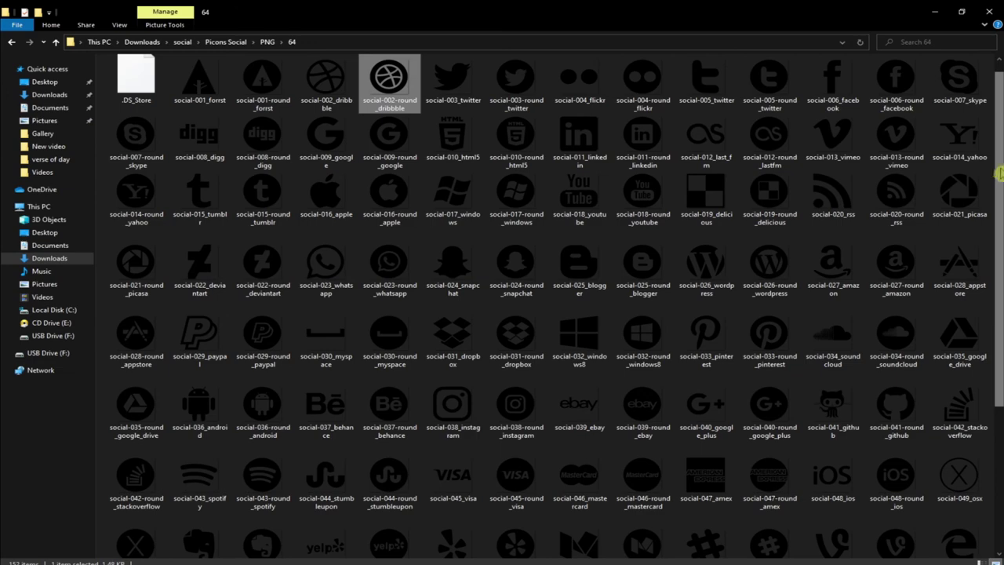
{"action": "scroll", "coordinate": [998, 165], "scroll_direction": "down", "scroll_amount": 3}
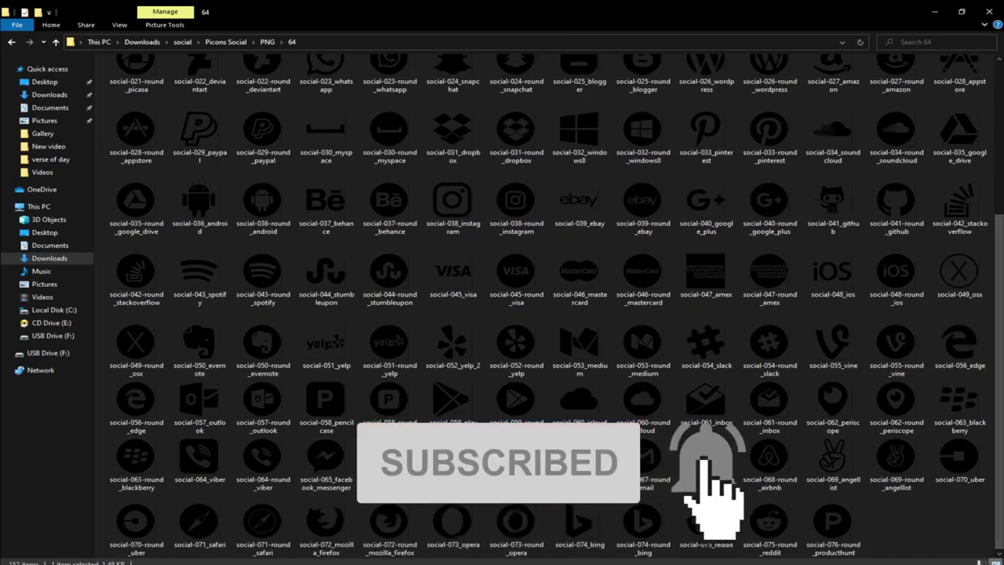
{"action": "left_click_drag", "start_coordinate": [643, 455], "coordinate": [522, 251]}
{"action": "left_click_drag", "start_coordinate": [305, 212], "coordinate": [502, 387]}
{"action": "key", "text": "Return"}
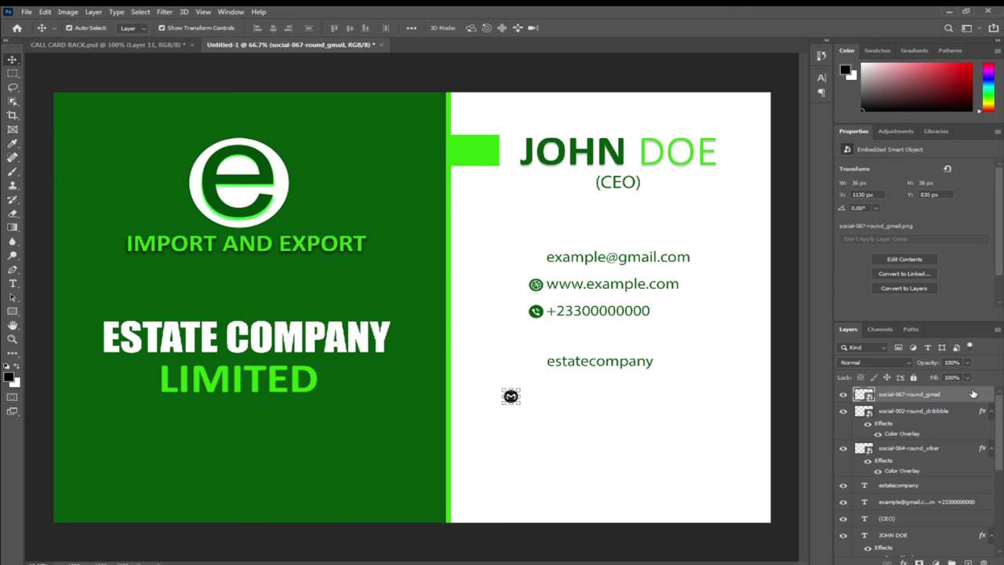
Step: Apply a dark green Color Overlay to the round Gmail icon
{"action": "double_click", "coordinate": [973, 393]}
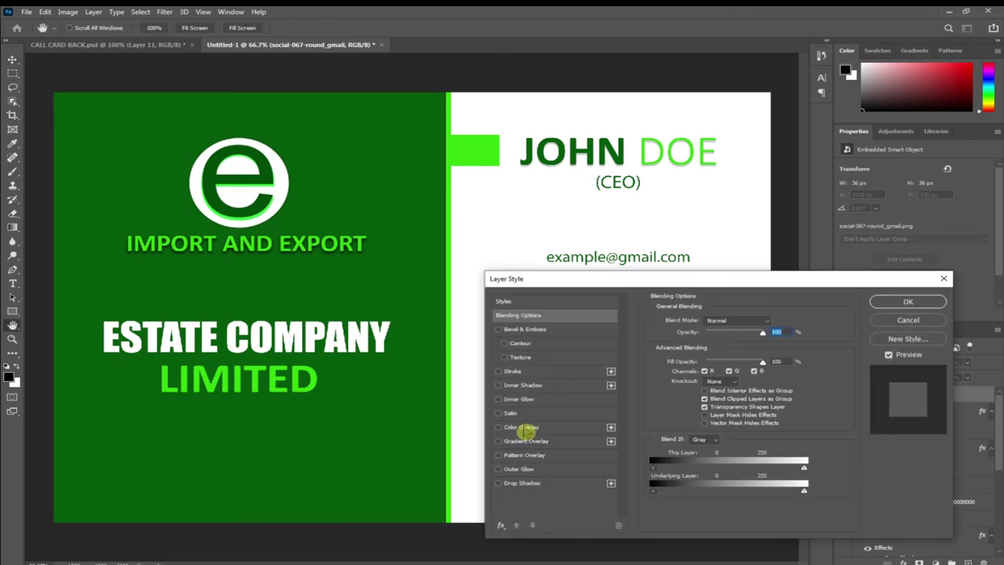
{"action": "left_click", "coordinate": [521, 427]}
{"action": "left_click", "coordinate": [903, 304]}
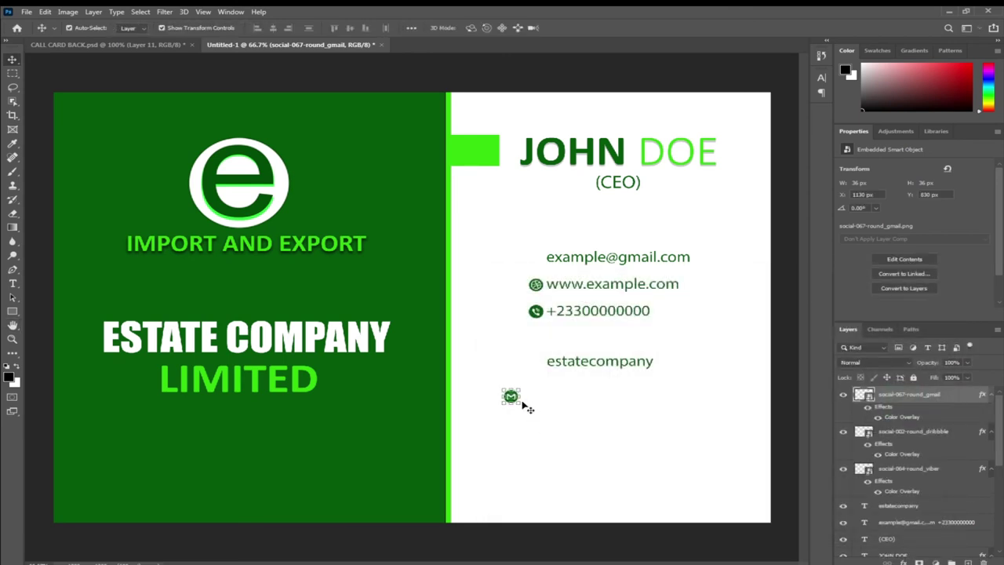
Step: Move the green round Gmail icon in front of the email address line, aligned with the icons below it
{"action": "left_click", "coordinate": [513, 404]}
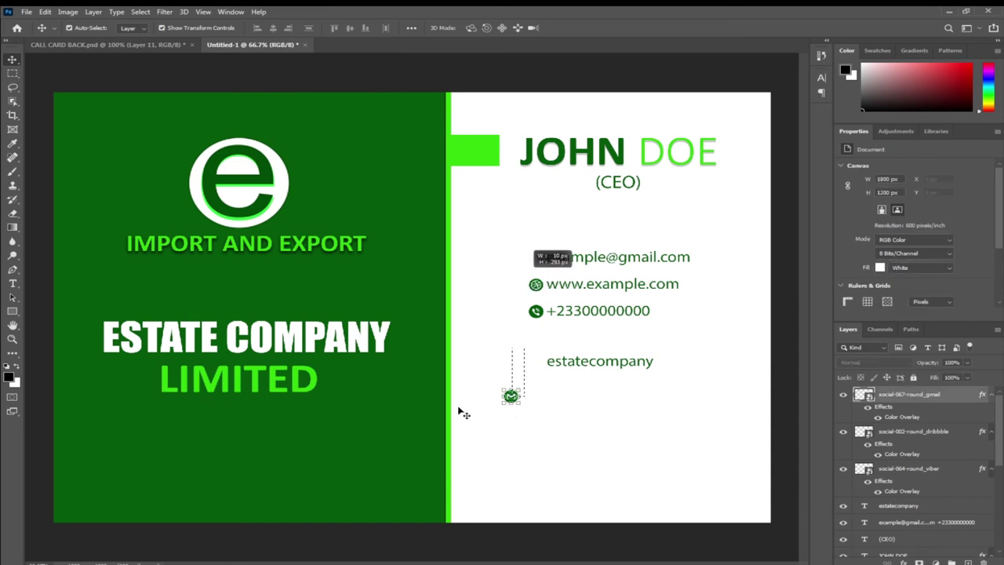
{"action": "left_click", "coordinate": [513, 399]}
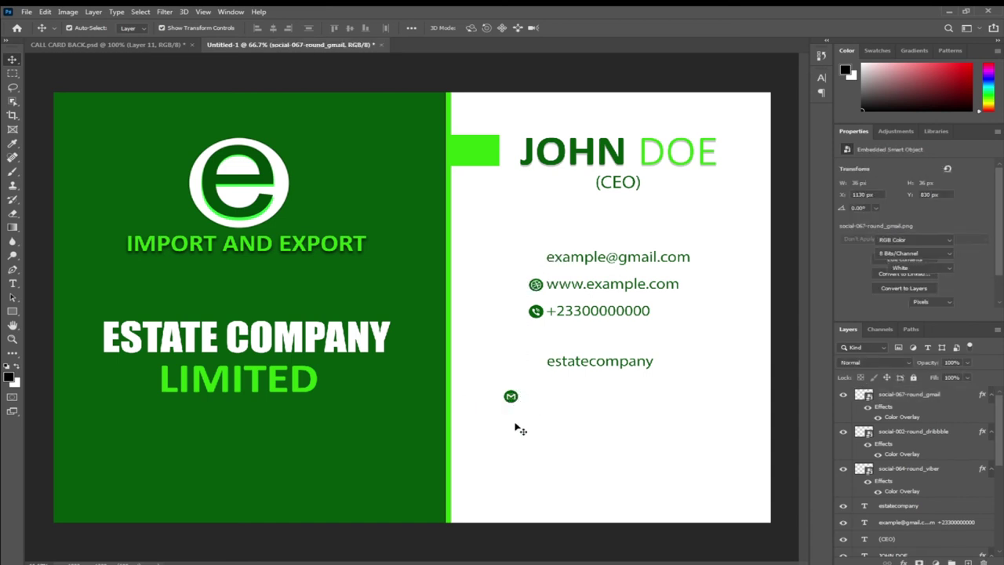
{"action": "left_click", "coordinate": [521, 421]}
{"action": "left_click", "coordinate": [510, 396]}
{"action": "left_click", "coordinate": [532, 408]}
{"action": "left_click_drag", "start_coordinate": [510, 396], "coordinate": [535, 260]}
{"action": "left_click_drag", "start_coordinate": [538, 317], "coordinate": [539, 321]}
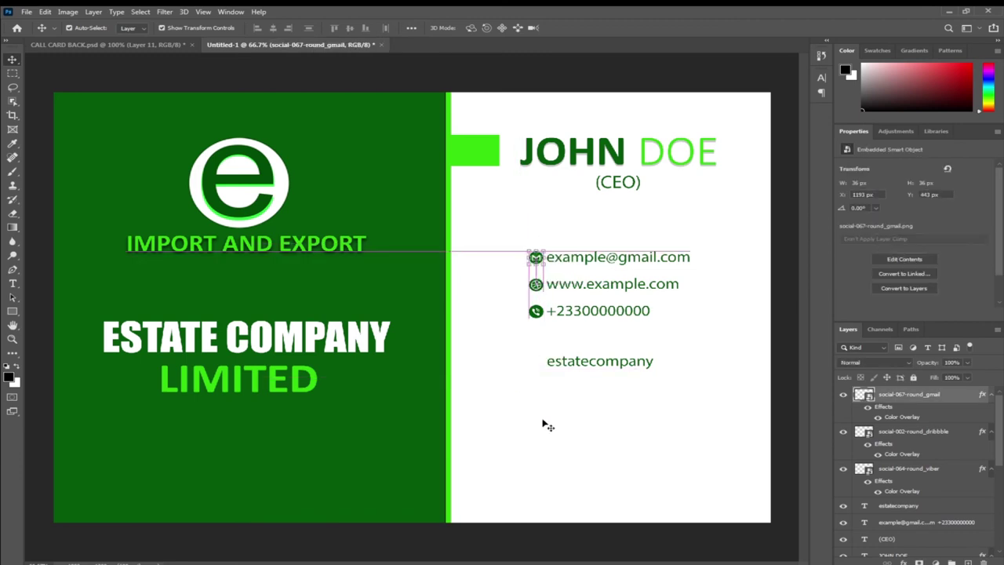
{"action": "left_click", "coordinate": [502, 418]}
Step: Place social-006-round_facebook from the File Explorer icon folder below the "estatecompany" line, scaled down to 35 px
{"action": "mouse_move", "coordinate": [471, 561]}
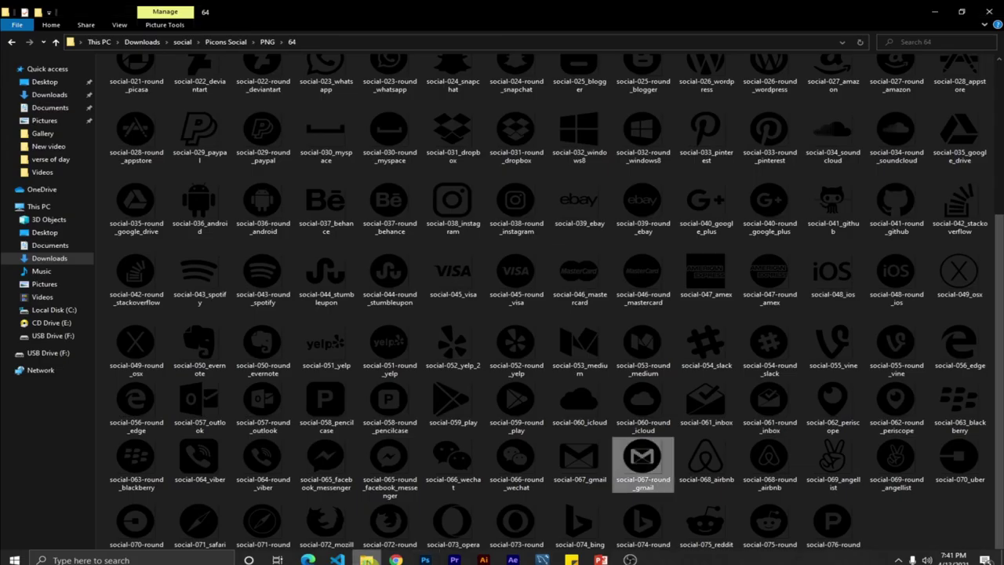
{"action": "left_click", "coordinate": [367, 559]}
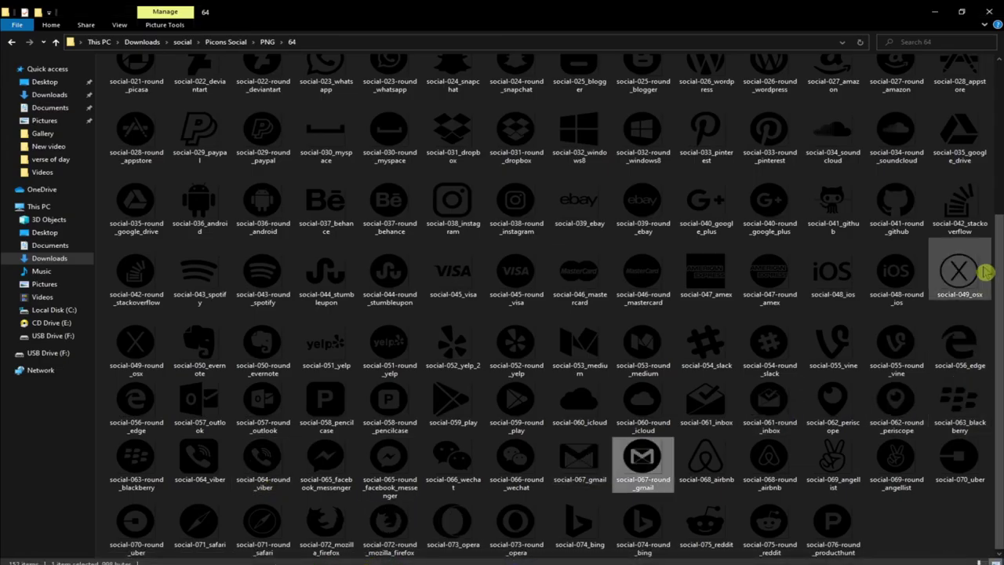
{"action": "scroll", "coordinate": [998, 267], "scroll_direction": "up", "scroll_amount": 5}
{"action": "left_click_drag", "start_coordinate": [897, 91], "coordinate": [533, 382]}
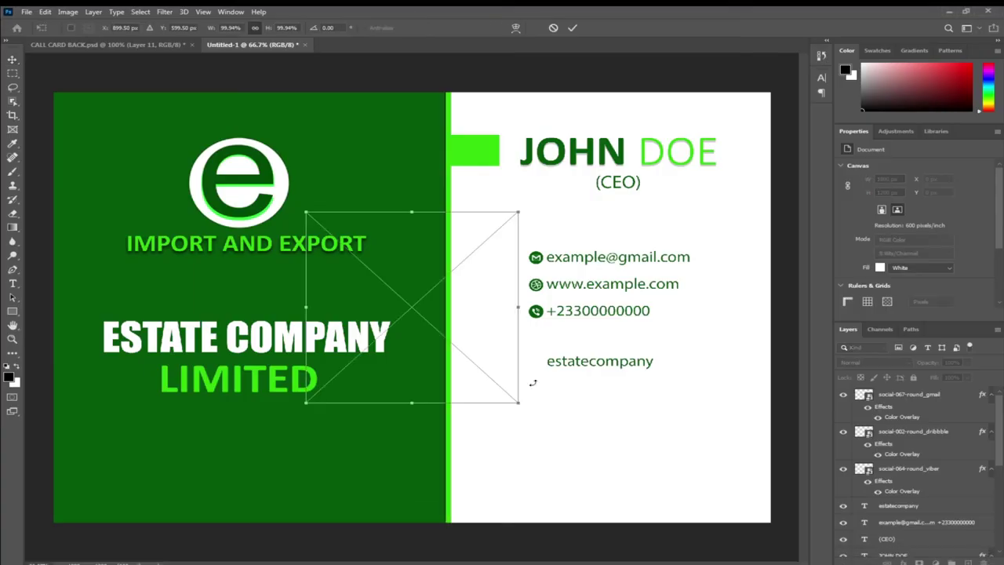
{"action": "left_click_drag", "start_coordinate": [415, 343], "coordinate": [484, 387]}
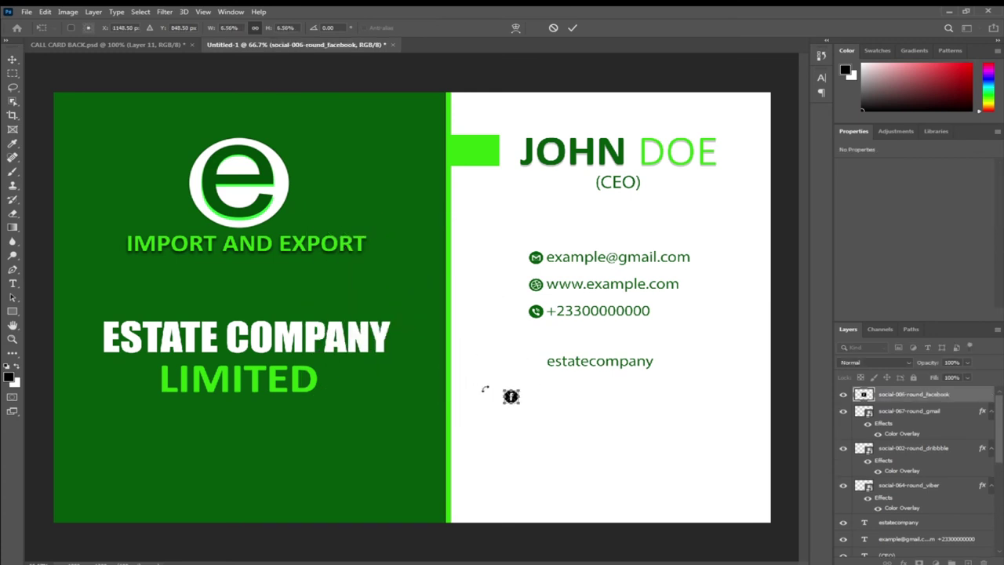
{"action": "key", "text": "Return"}
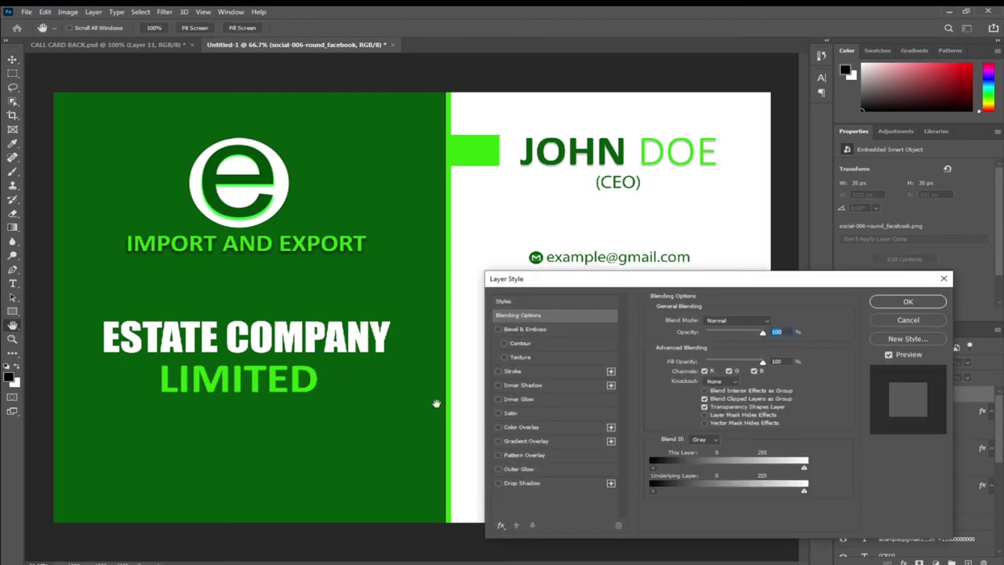
Step: Apply a dark green Color Overlay to the round Facebook icon and move it in front of the "estatecompany" line
{"action": "left_click", "coordinate": [521, 428]}
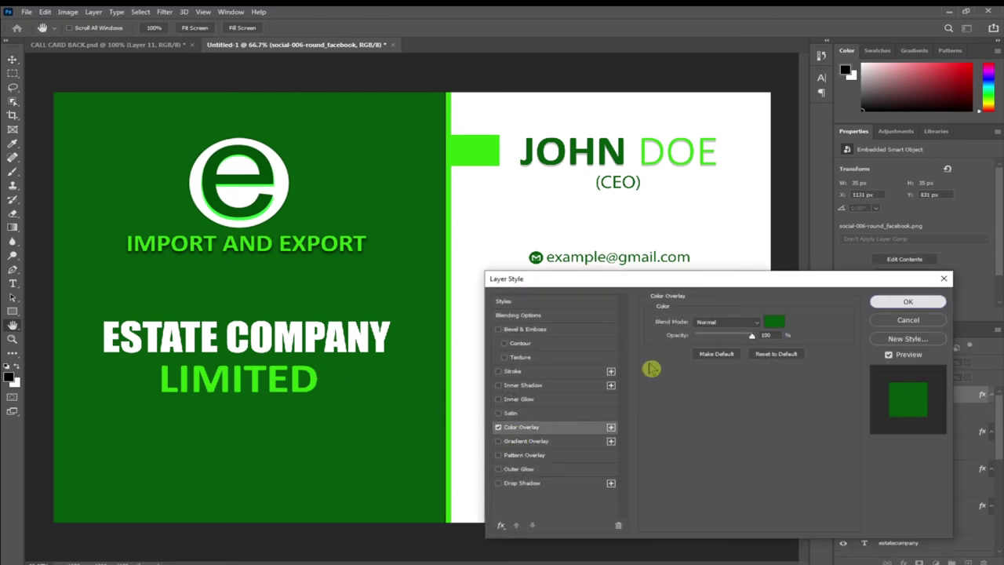
{"action": "left_click", "coordinate": [907, 301]}
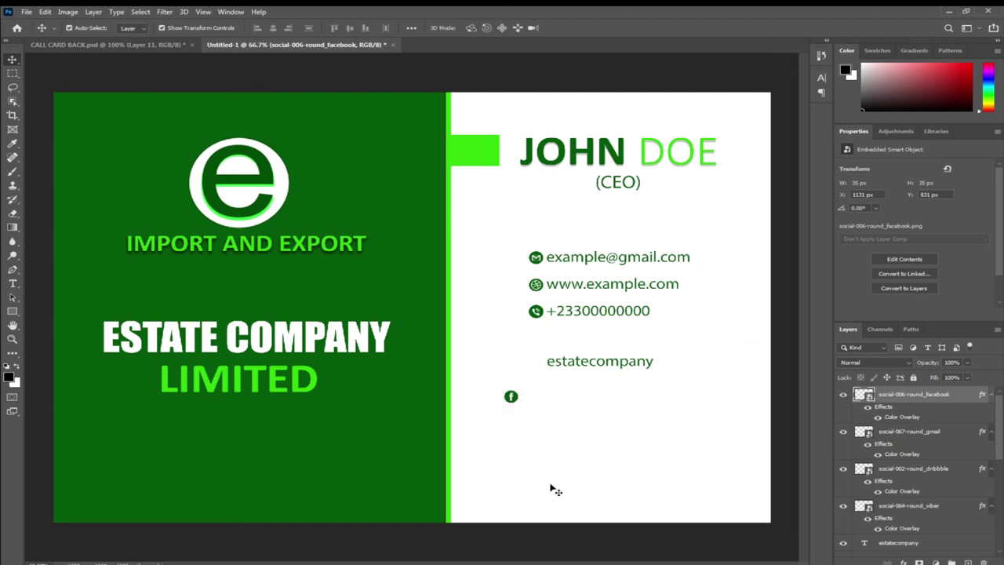
{"action": "left_click_drag", "start_coordinate": [514, 397], "coordinate": [592, 366]}
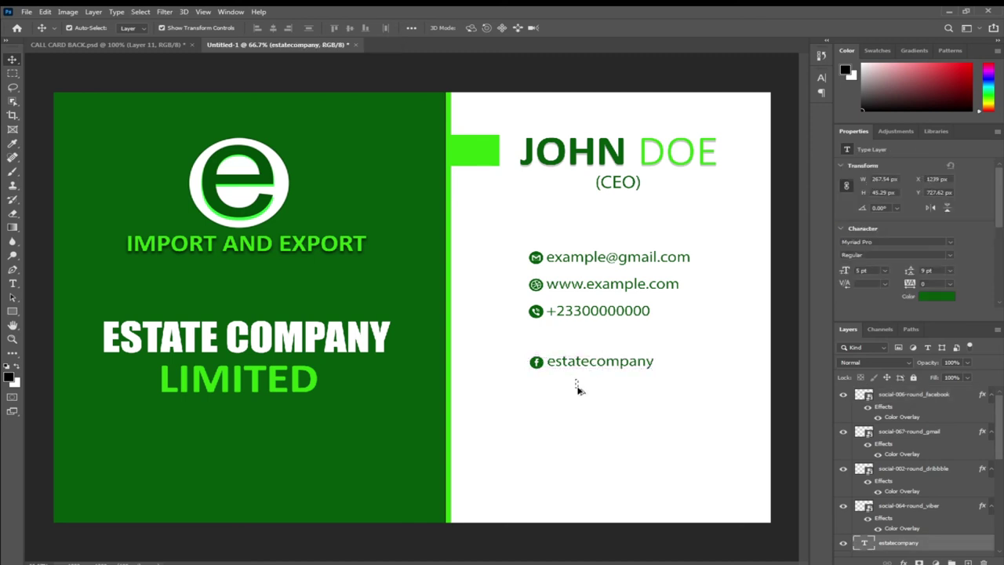
Step: Duplicate the "estatecompany" text line directly beneath itself and change the copy's wording to "estatecompgh"
{"action": "left_click_drag", "start_coordinate": [578, 366], "coordinate": [581, 392]}
{"action": "left_click", "coordinate": [12, 287]}
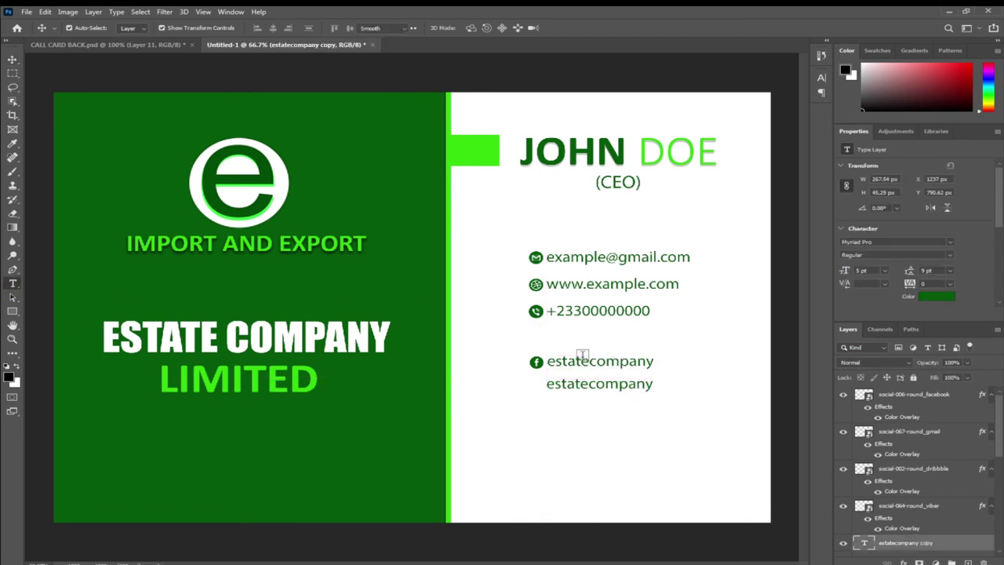
{"action": "left_click_drag", "start_coordinate": [629, 384], "coordinate": [645, 385]}
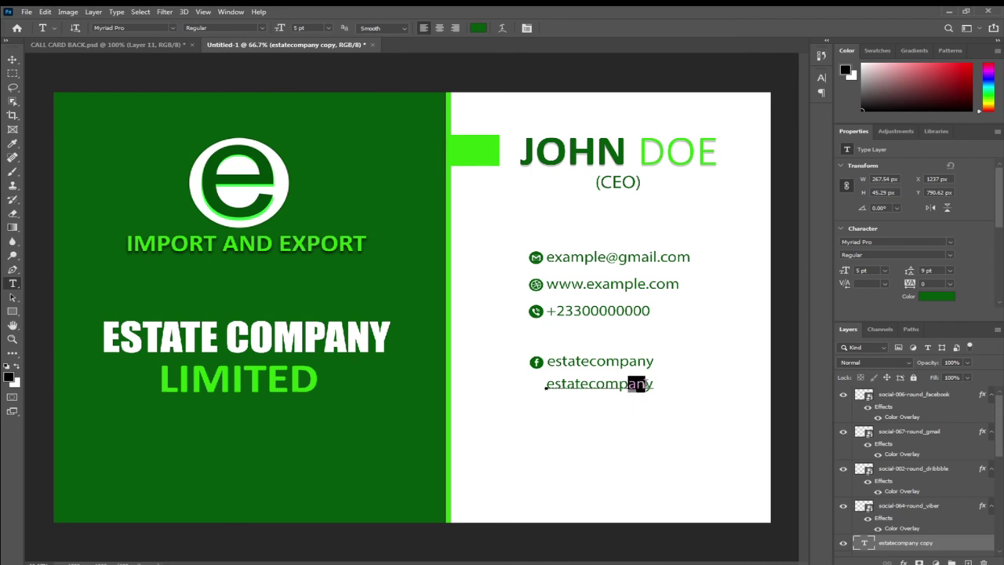
{"action": "left_click", "coordinate": [649, 382]}
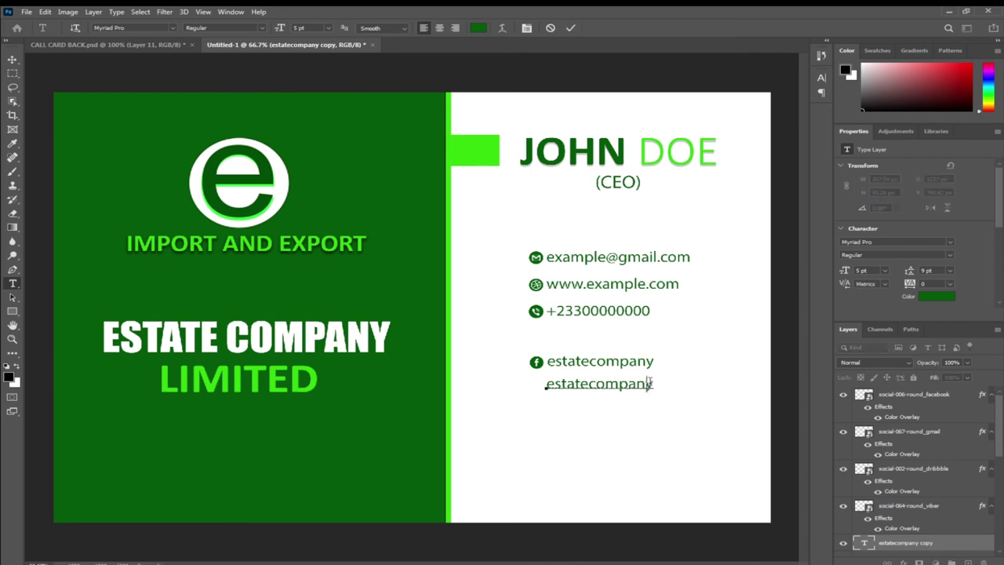
{"action": "left_click", "coordinate": [13, 60]}
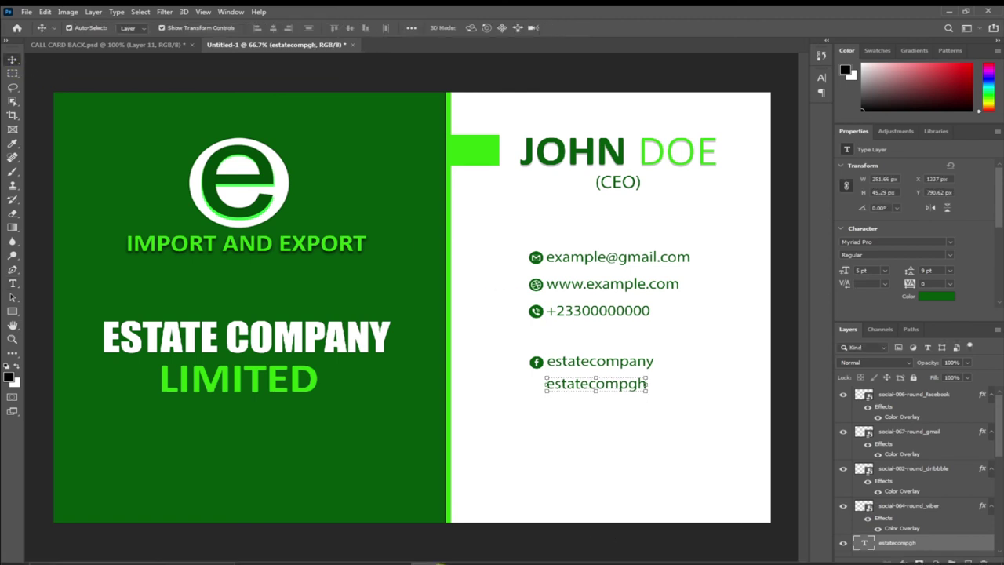
Step: Place social-038-round_instagram from the File Explorer icon folder below the Facebook icon, scaled down to 31 px
{"action": "left_click", "coordinate": [365, 559]}
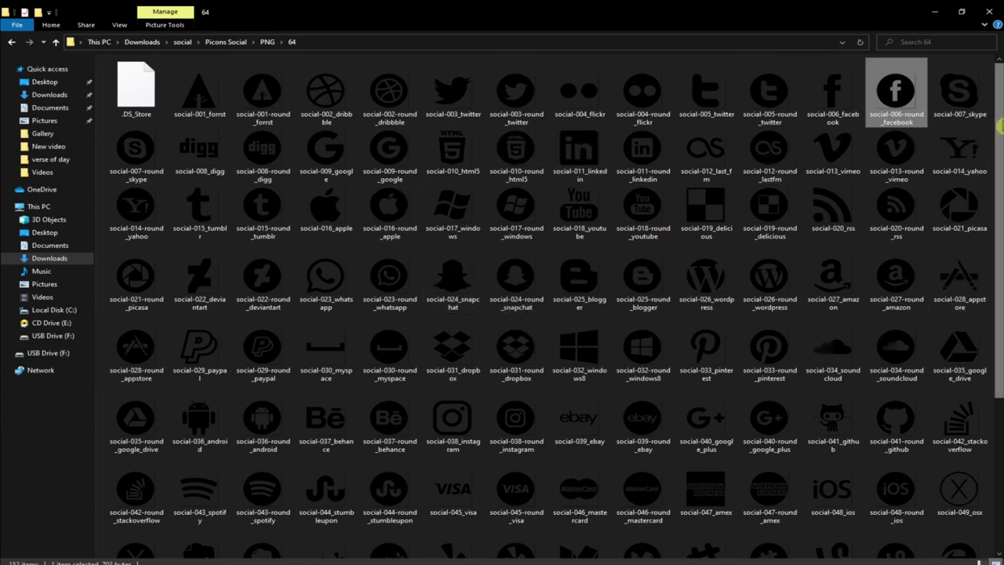
{"action": "left_click_drag", "start_coordinate": [1002, 125], "coordinate": [1002, 137]}
{"action": "mouse_move", "coordinate": [515, 392]}
{"action": "left_mouse_down"}
{"action": "mouse_move", "coordinate": [463, 547]}
{"action": "mouse_move", "coordinate": [424, 540]}
{"action": "mouse_move", "coordinate": [574, 457]}
{"action": "mouse_move", "coordinate": [517, 394]}
{"action": "mouse_move", "coordinate": [531, 401]}
{"action": "left_mouse_up"}
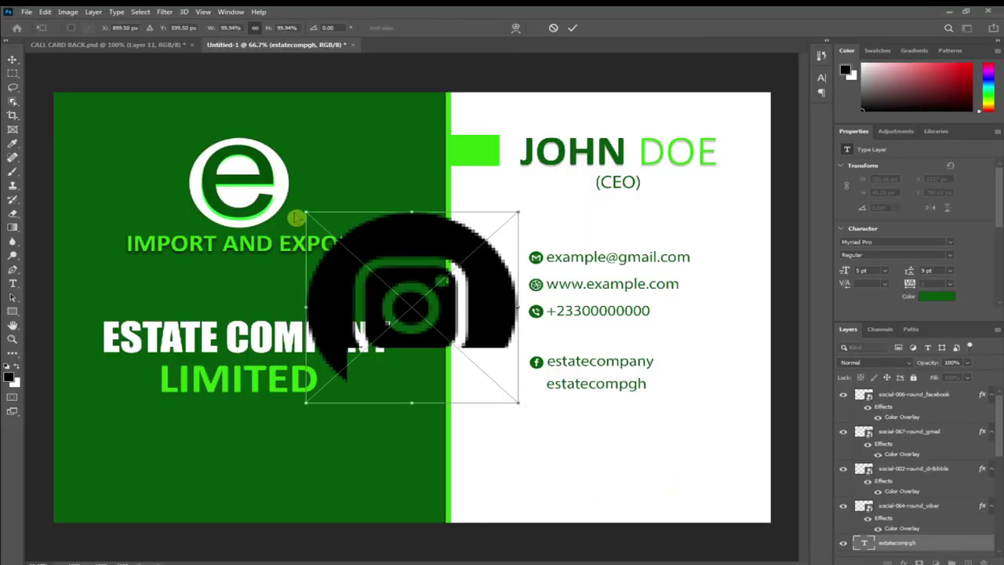
{"action": "left_click_drag", "start_coordinate": [303, 210], "coordinate": [514, 377]}
{"action": "key", "text": "Return"}
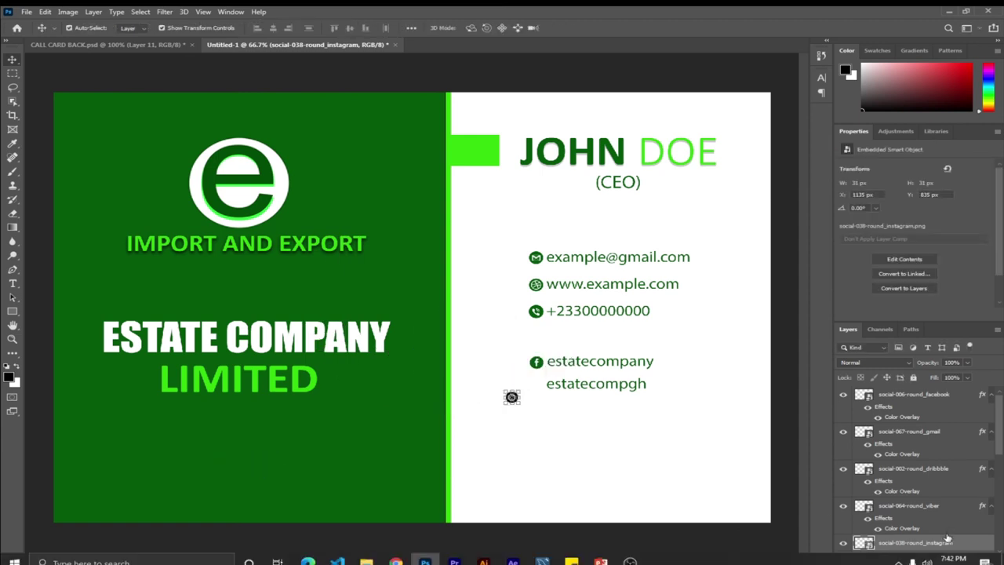
Step: Apply a dark green Color Overlay to the round Instagram icon and move it in front of the "estatecompgh" line
{"action": "double_click", "coordinate": [973, 548]}
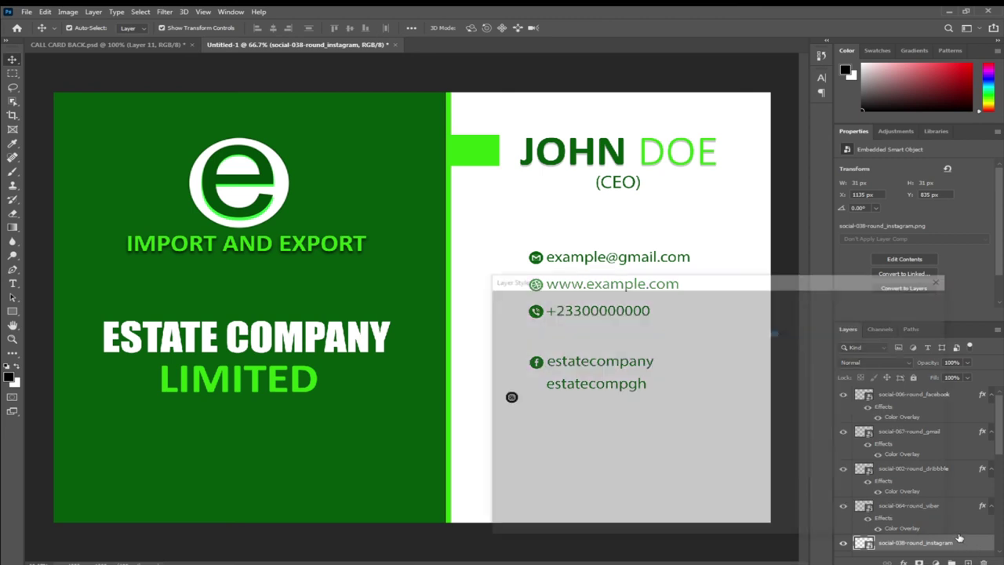
{"action": "left_click", "coordinate": [509, 426]}
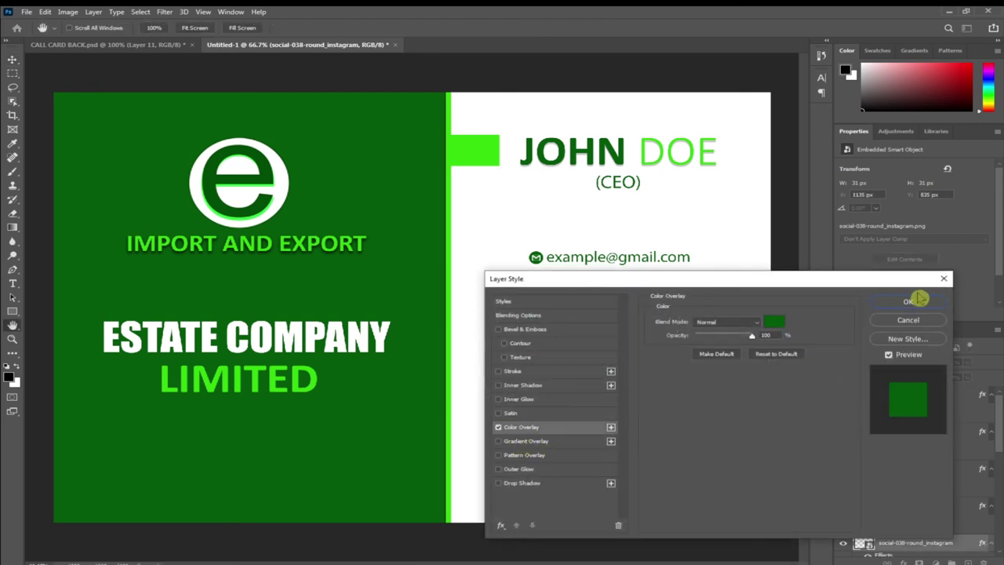
{"action": "left_click", "coordinate": [910, 301]}
{"action": "left_click_drag", "start_coordinate": [509, 397], "coordinate": [545, 379]}
Step: Enlarge the Instagram icon to about 6.85% scale so it matches the Facebook icon above it
{"action": "key", "text": "ctrl+t"}
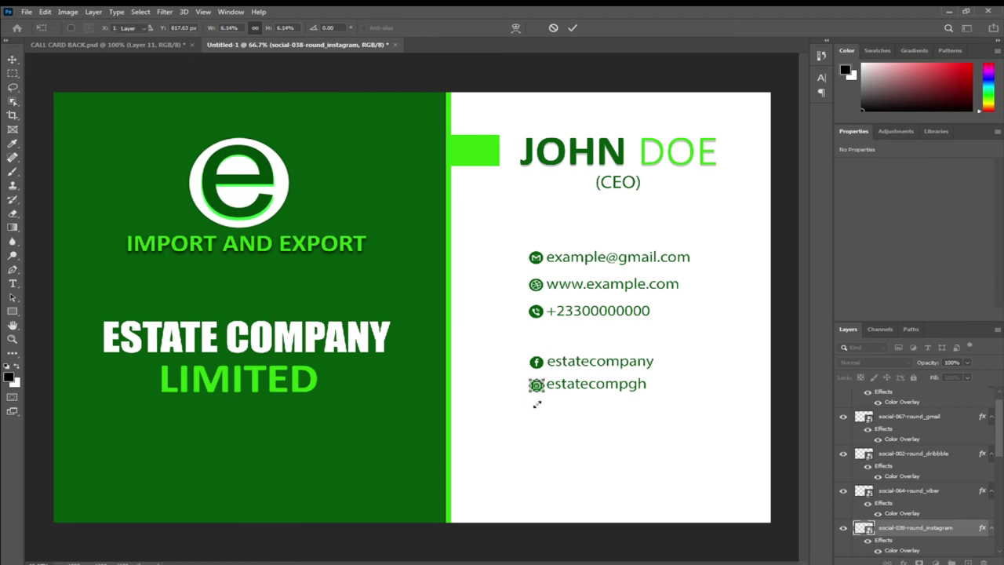
{"action": "key", "text": "Return"}
{"action": "left_click", "coordinate": [544, 406]}
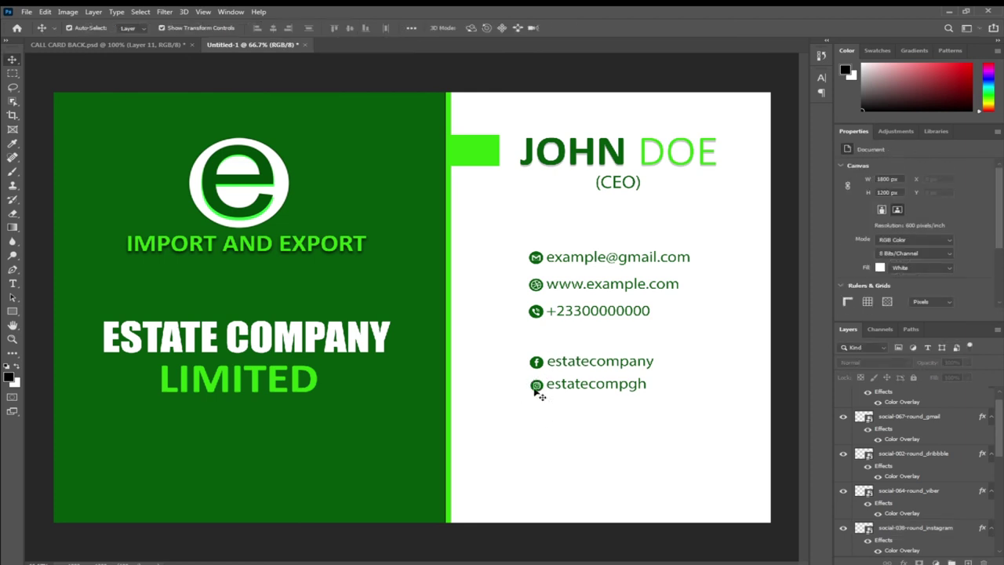
{"action": "left_click", "coordinate": [535, 388]}
{"action": "key", "text": "ctrl+t"}
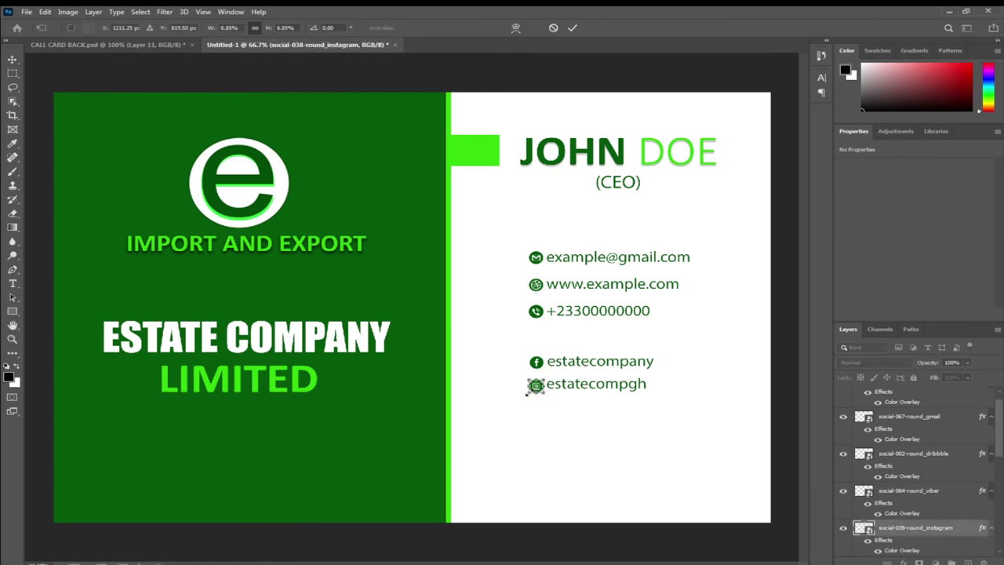
{"action": "key", "text": "Return"}
{"action": "left_click", "coordinate": [540, 400]}
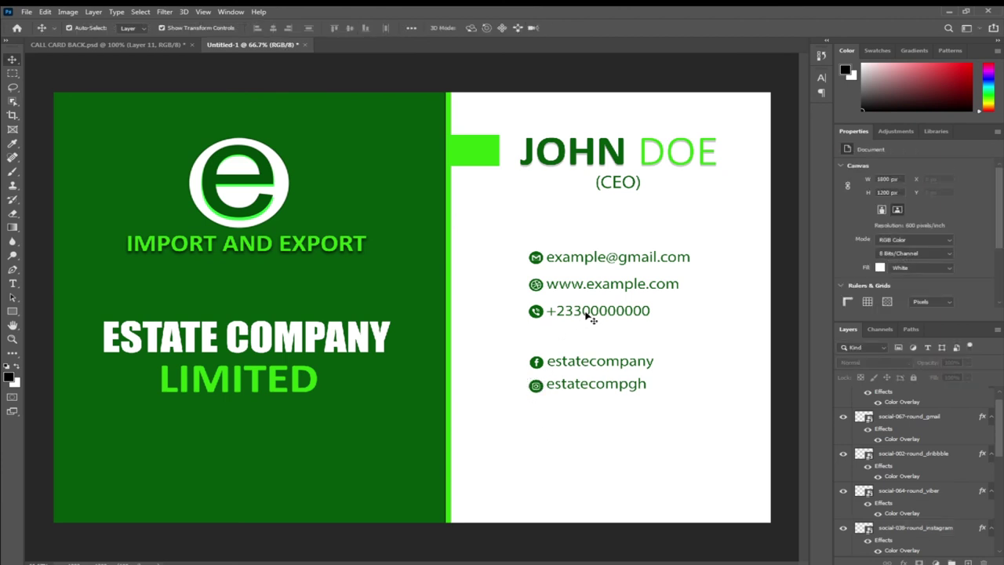
Step: Try to duplicate the three-line contact text block below the "estatecompgh" line with the Move tool
{"action": "left_click_drag", "start_coordinate": [590, 316], "coordinate": [666, 441]}
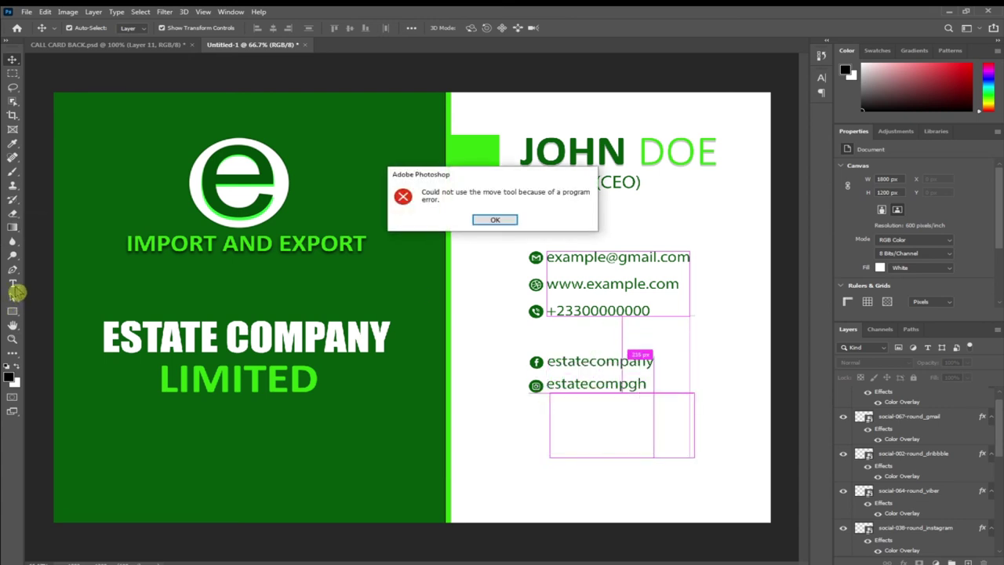
{"action": "left_click", "coordinate": [486, 222]}
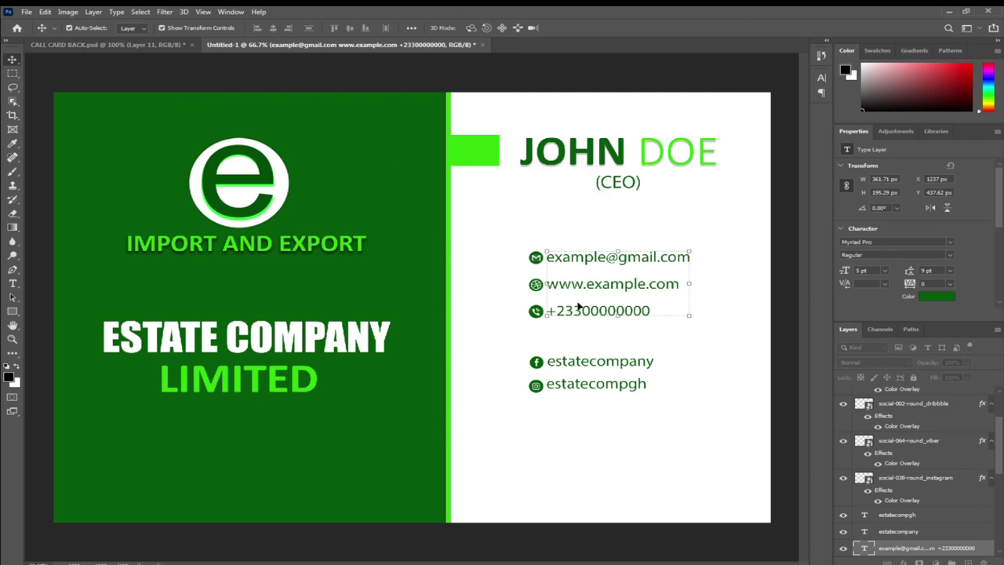
{"action": "left_click", "coordinate": [509, 339]}
Step: Copy the phone number from the contact text block and paste it as a separate text line below the "estatecompgh" line
{"action": "left_click", "coordinate": [13, 283]}
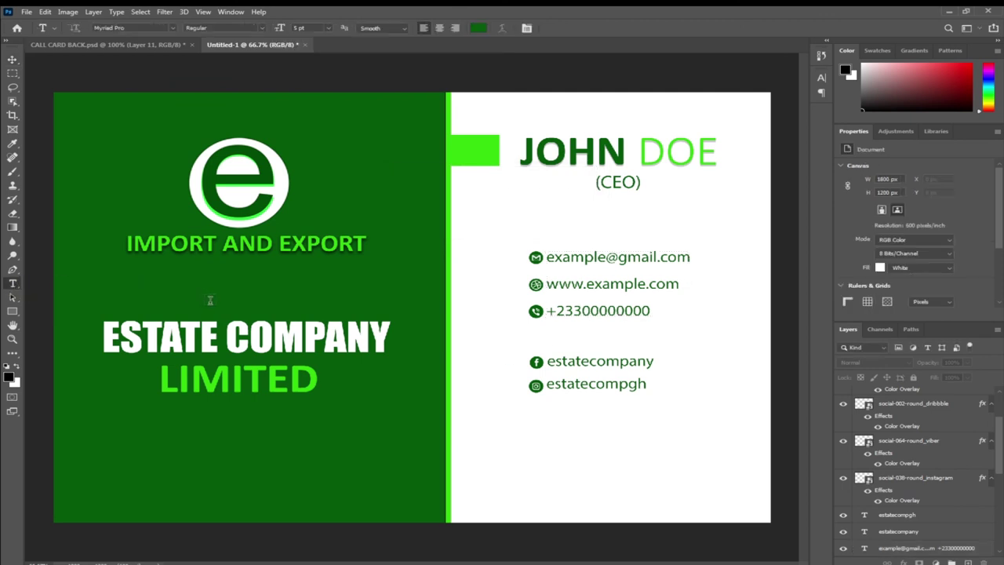
{"action": "left_click_drag", "start_coordinate": [626, 305], "coordinate": [633, 306]}
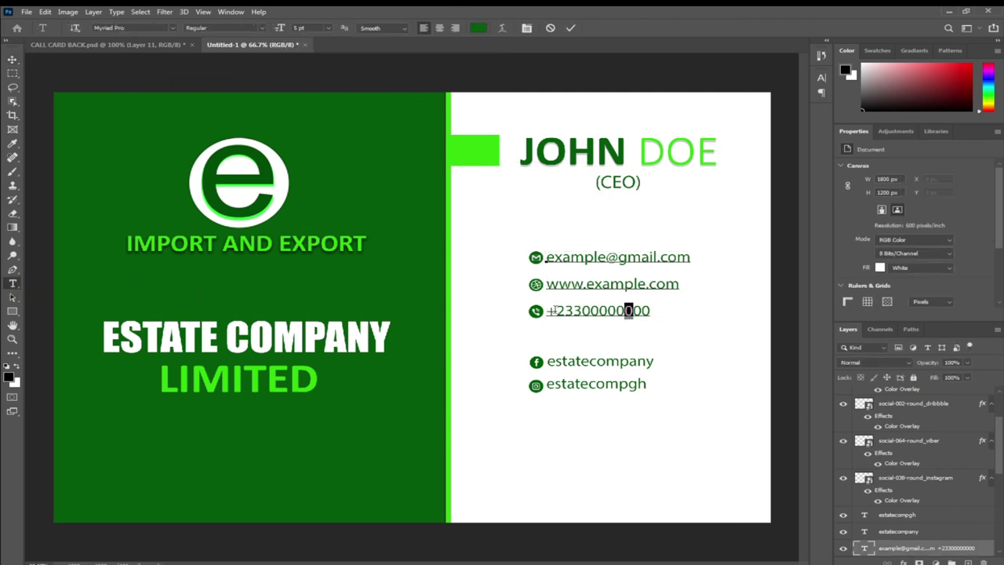
{"action": "double_click", "coordinate": [562, 312]}
{"action": "key", "text": "ctrl+c"}
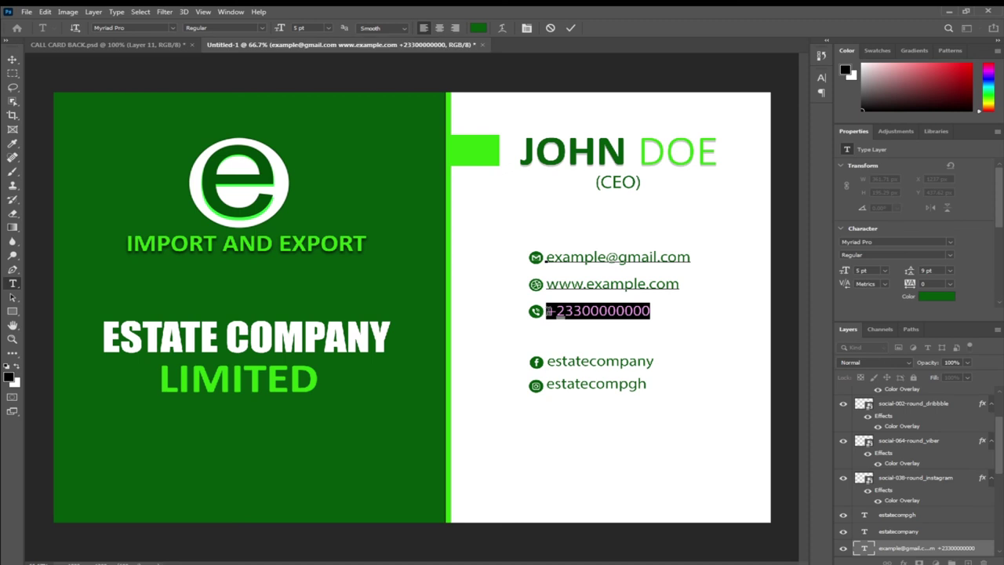
{"action": "left_click", "coordinate": [11, 292]}
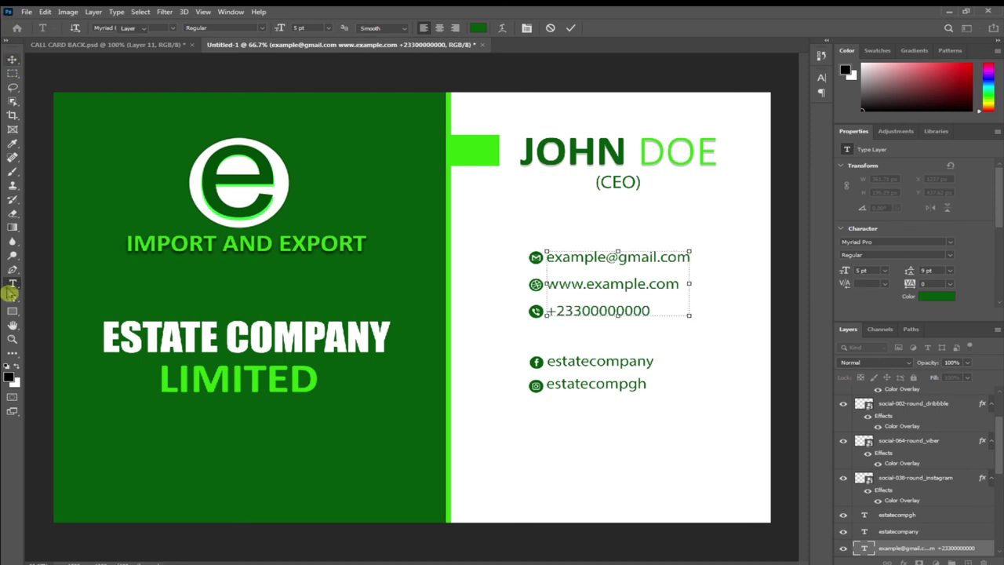
{"action": "left_click", "coordinate": [13, 288]}
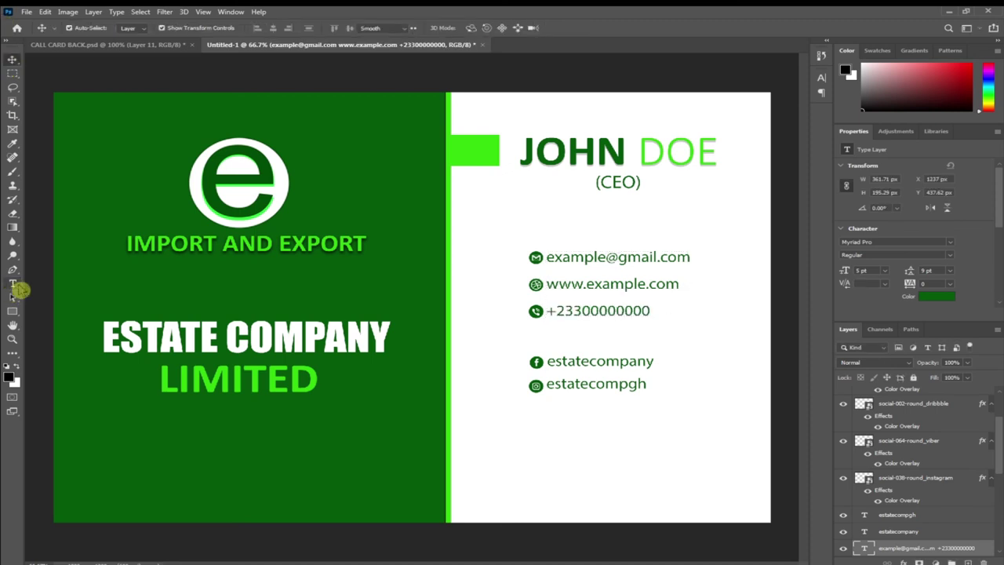
{"action": "left_click", "coordinate": [568, 448]}
{"action": "key", "text": "ctrl+v"}
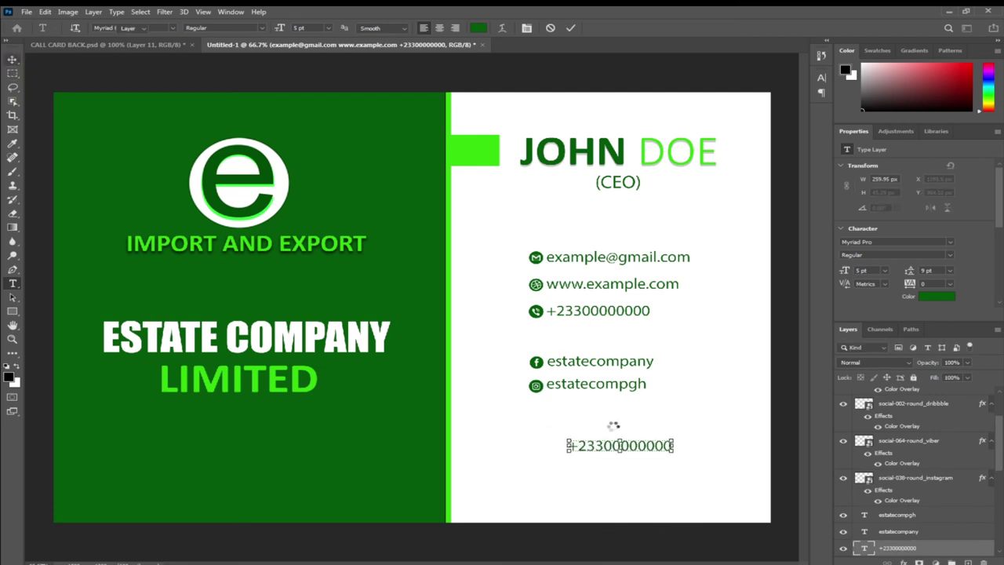
{"action": "left_click_drag", "start_coordinate": [598, 449], "coordinate": [589, 447]}
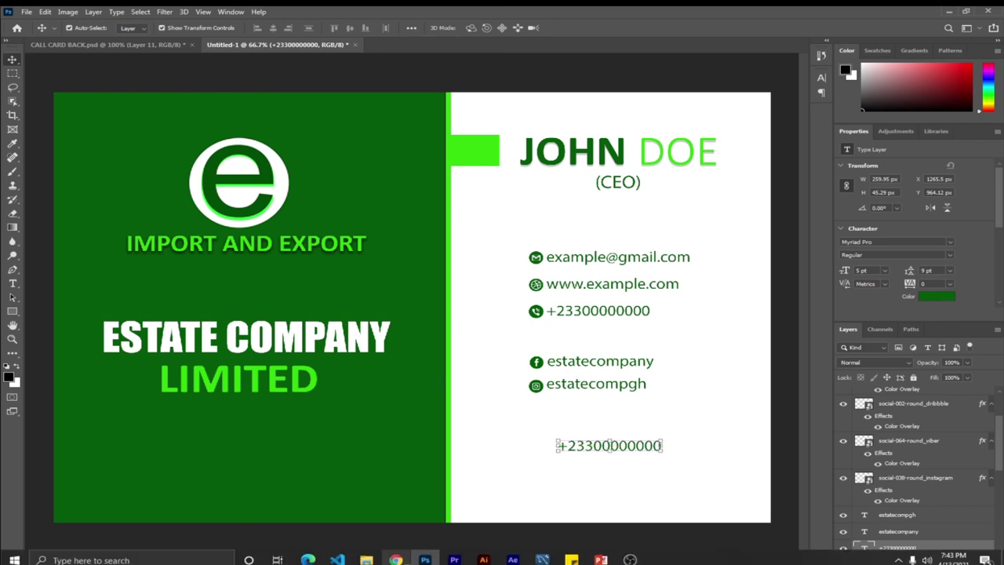
Step: Switch to the File Explorer folder of 64 px social icons and open social-023-round_whatsapp in Adobe Photoshop 2021
{"action": "left_click", "coordinate": [366, 559]}
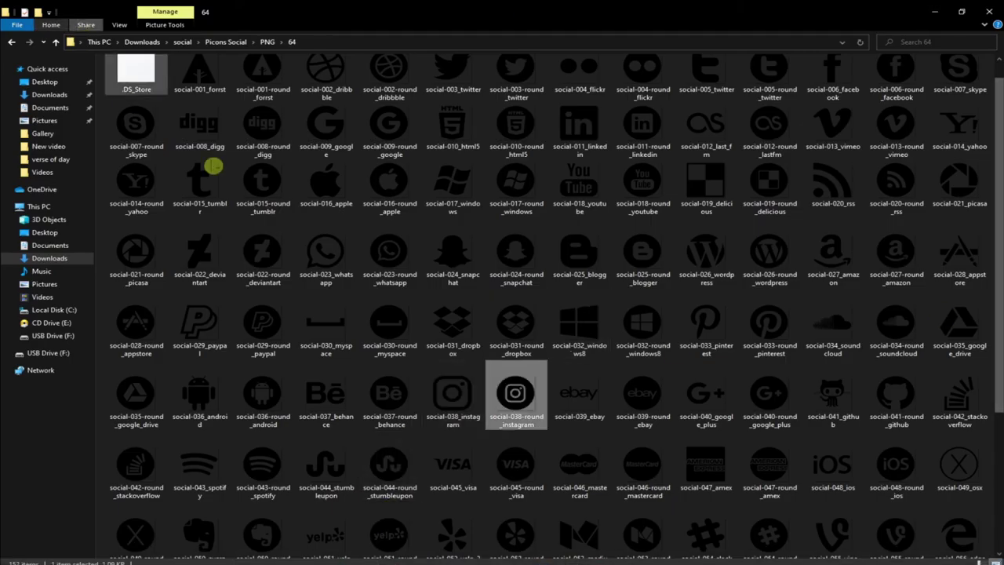
{"action": "left_click", "coordinate": [382, 248]}
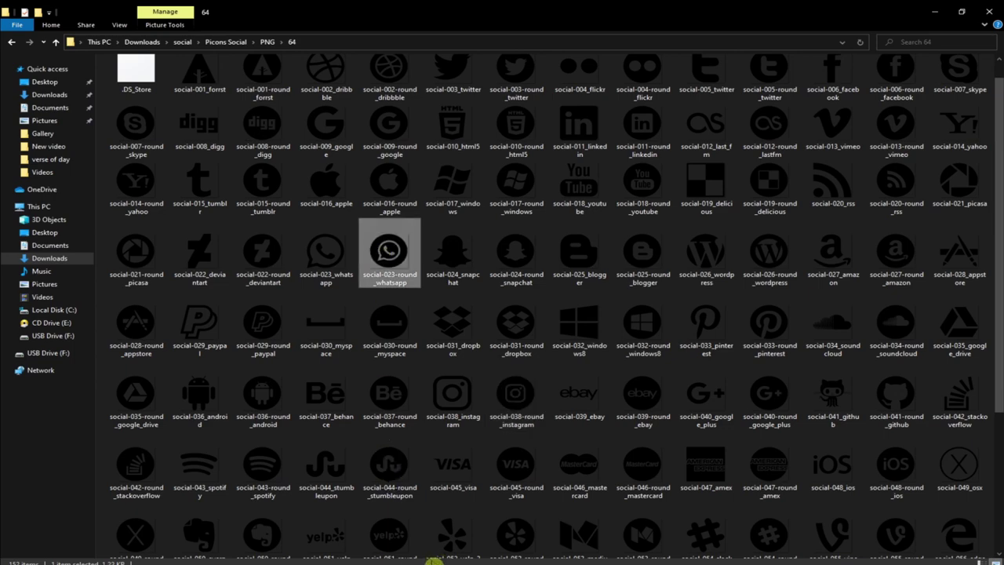
{"action": "right_click", "coordinate": [372, 293]}
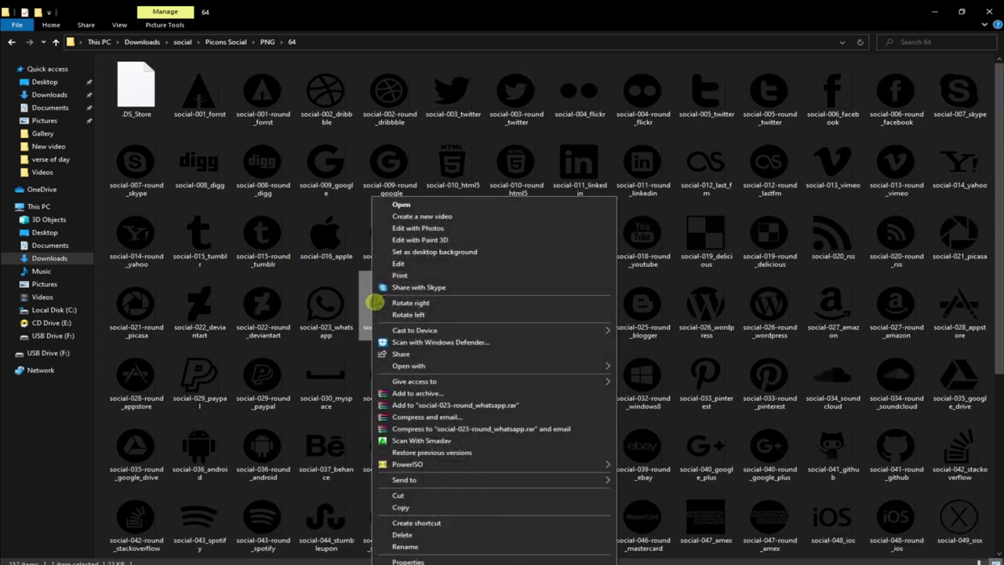
{"action": "mouse_move", "coordinate": [474, 372]}
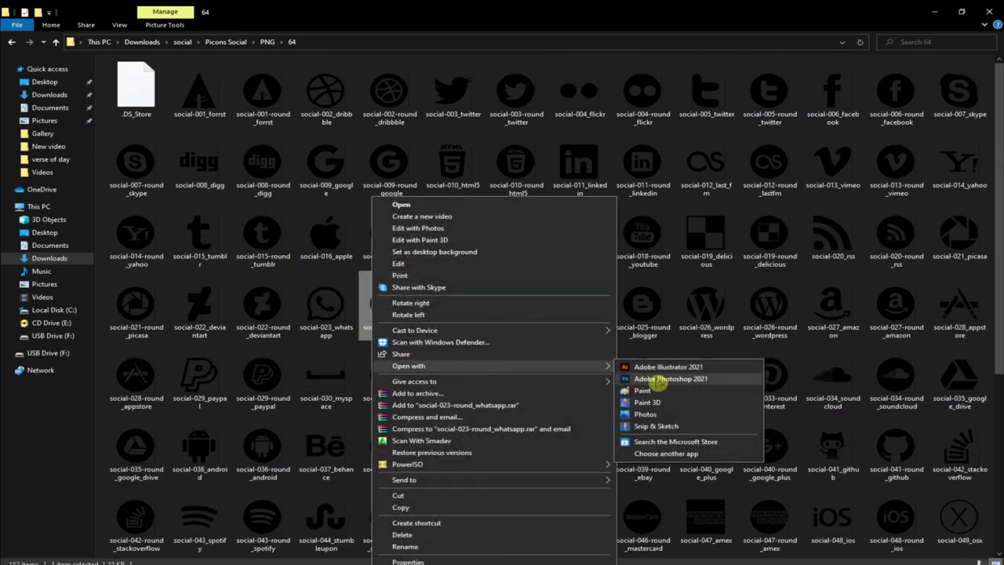
{"action": "left_click", "coordinate": [655, 379]}
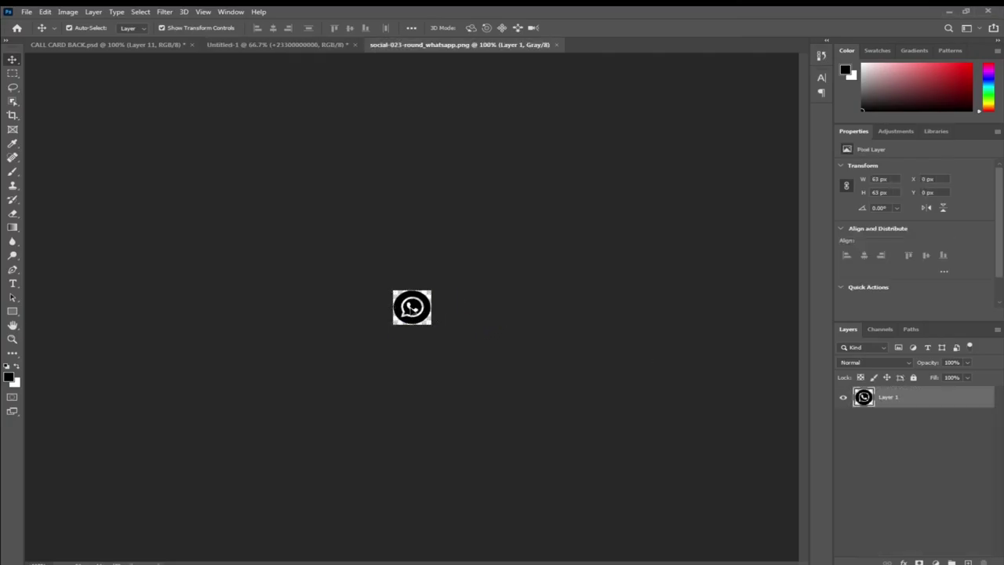
Step: Bring the WhatsApp icon into the business card, place it before the lower phone number, and scale it to about 64.29%
{"action": "left_click_drag", "start_coordinate": [412, 310], "coordinate": [306, 50]}
{"action": "left_click_drag", "start_coordinate": [412, 307], "coordinate": [535, 433]}
{"action": "key", "text": "ctrl+t"}
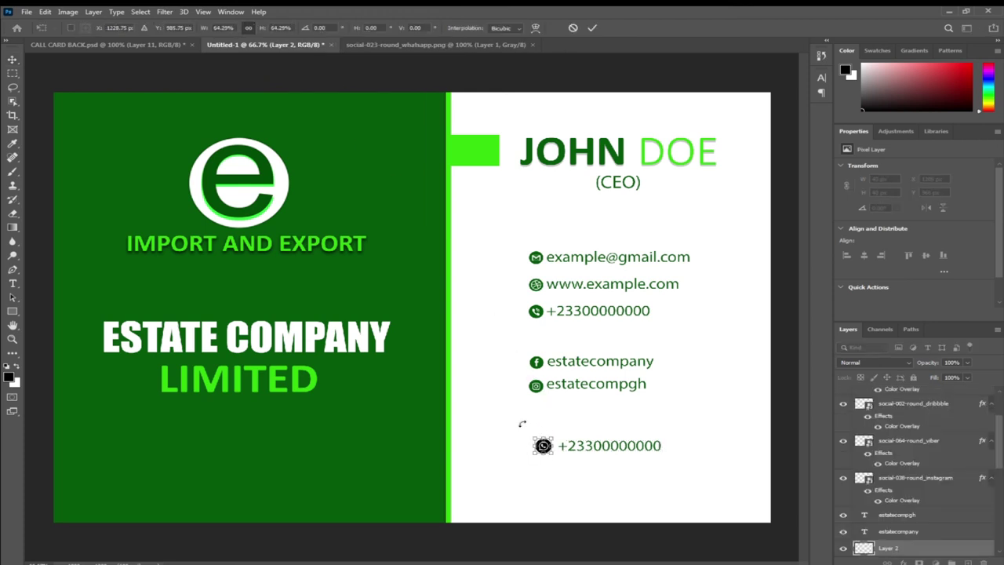
{"action": "key", "text": "Return"}
Step: Apply a dark green Color Overlay to the WhatsApp icon layer
{"action": "double_click", "coordinate": [959, 550]}
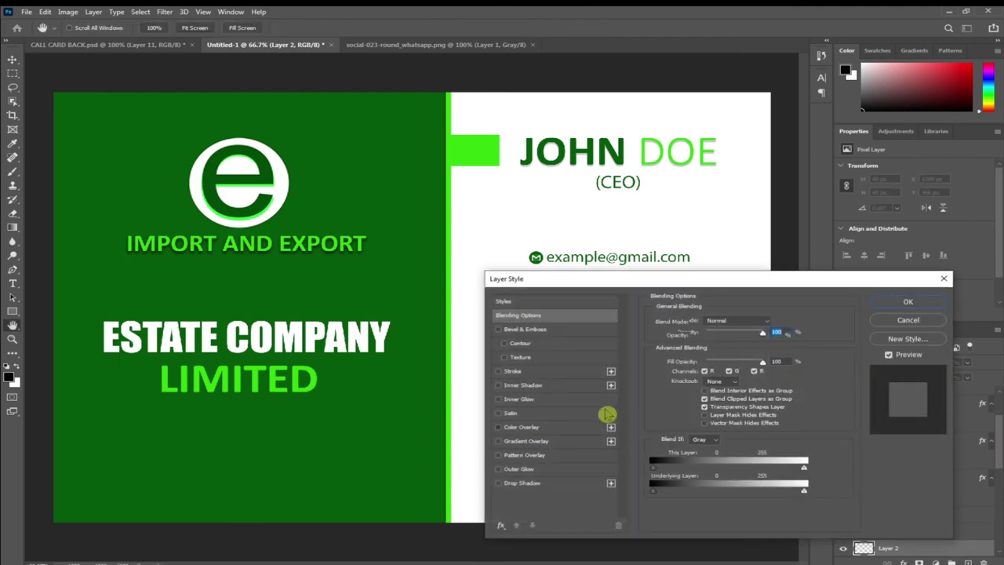
{"action": "left_click", "coordinate": [604, 427]}
{"action": "left_click", "coordinate": [909, 303]}
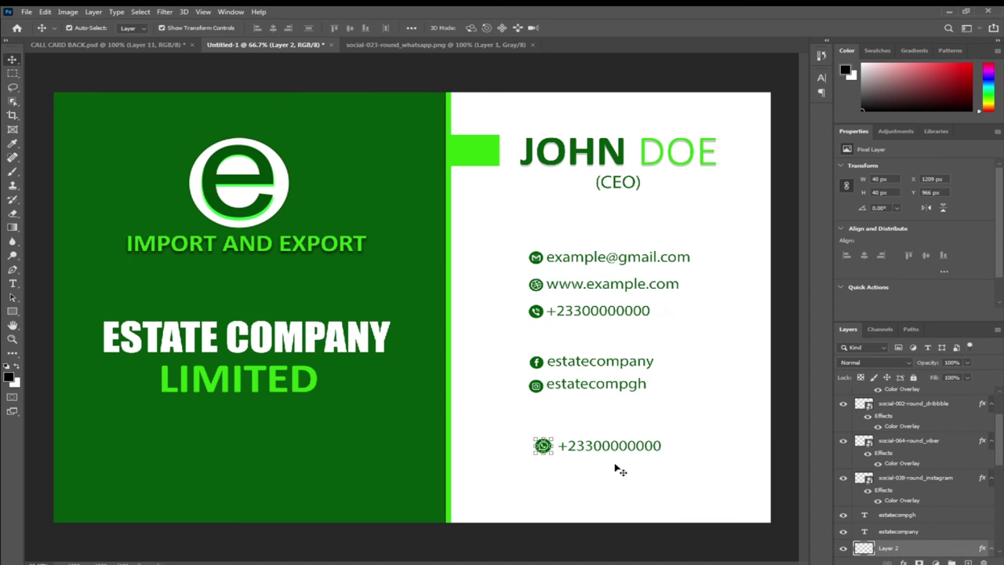
Step: Shrink the WhatsApp icon to about 92.5% and align it and its phone number with the social rows above
{"action": "key", "text": "ctrl+t"}
{"action": "left_click_drag", "start_coordinate": [555, 454], "coordinate": [553, 453]}
{"action": "key", "text": "Return"}
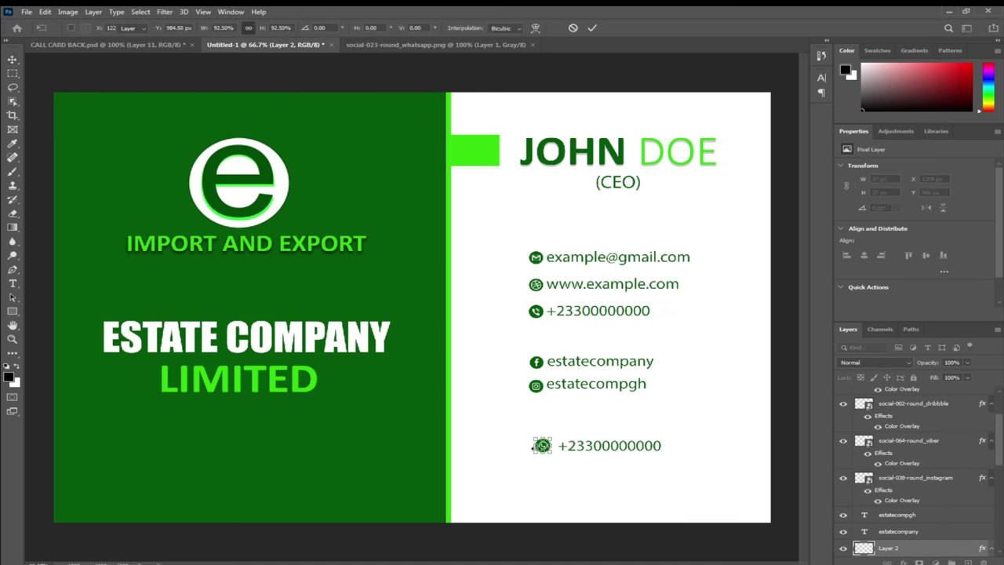
{"action": "left_click", "coordinate": [552, 454]}
{"action": "left_click_drag", "start_coordinate": [552, 453], "coordinate": [547, 453]}
{"action": "left_click_drag", "start_coordinate": [610, 448], "coordinate": [601, 448]}
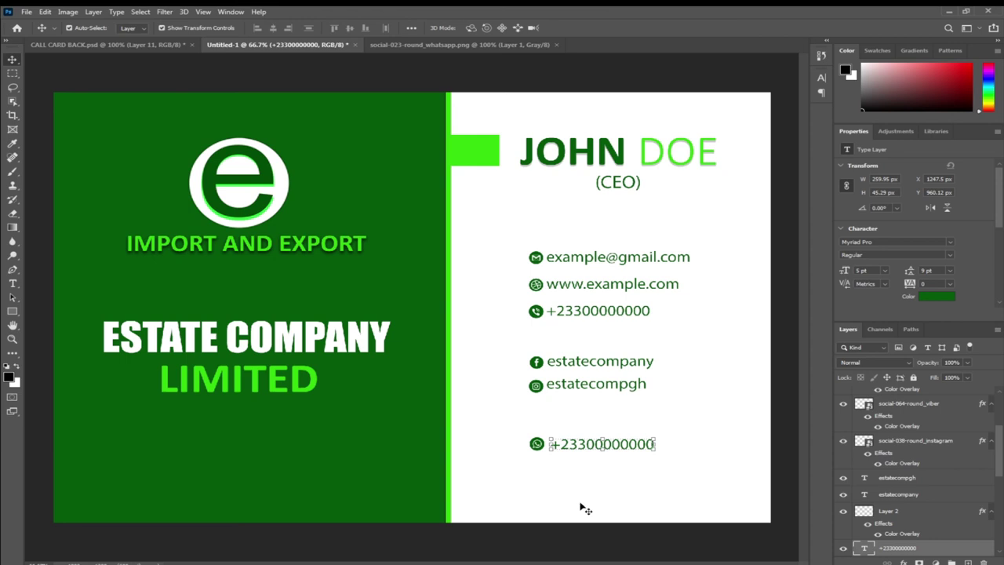
Step: Save the business card to the Desktop as a Photoshop file named "caLL CARD"
{"action": "left_click", "coordinate": [726, 310]}
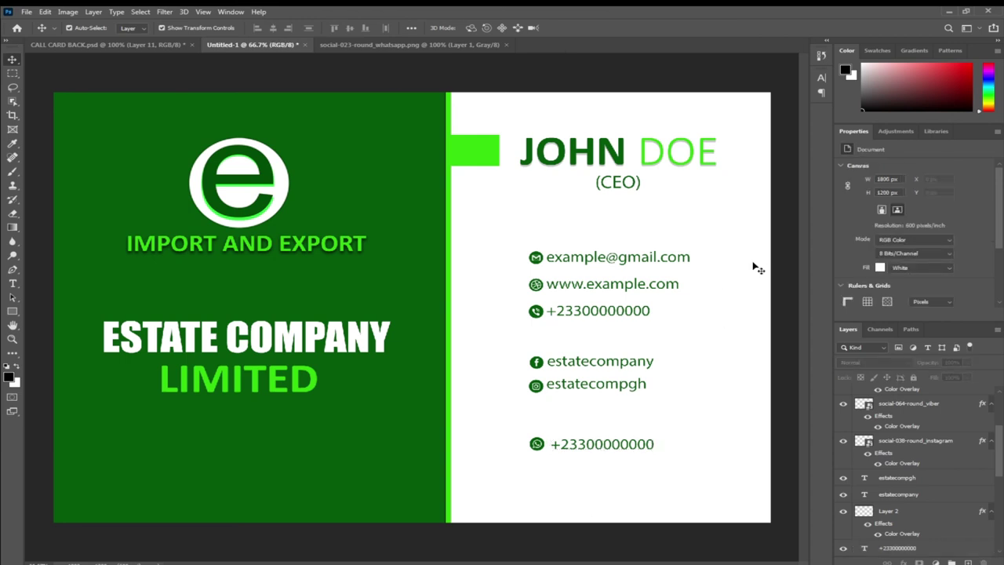
{"action": "left_click", "coordinate": [26, 11]}
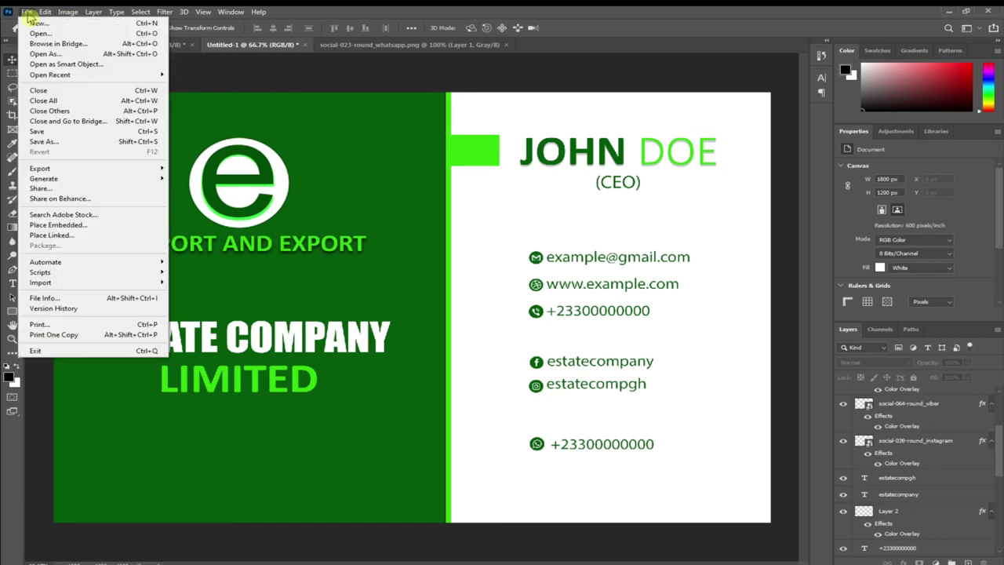
{"action": "left_click", "coordinate": [81, 142]}
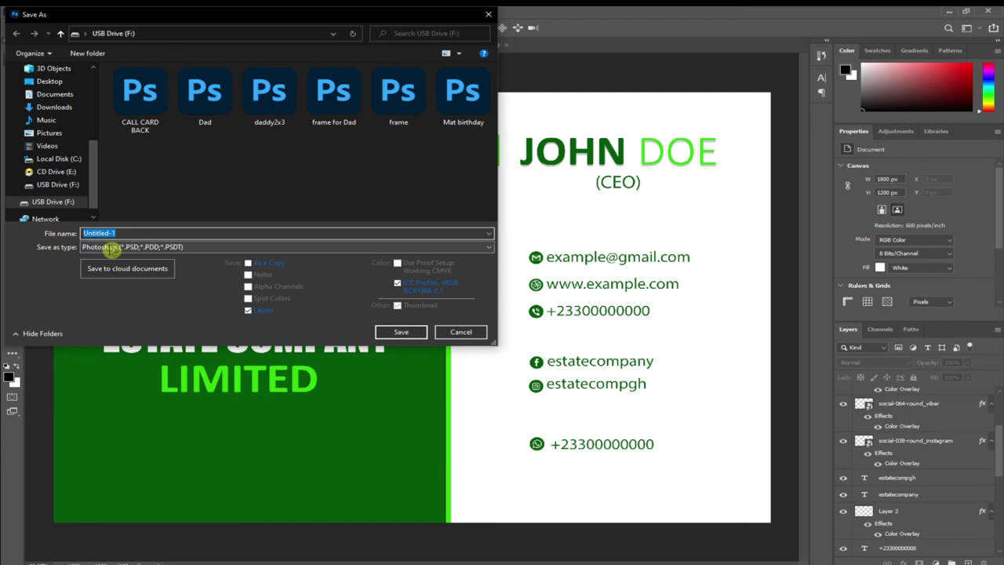
{"action": "type", "text": "caKK"}
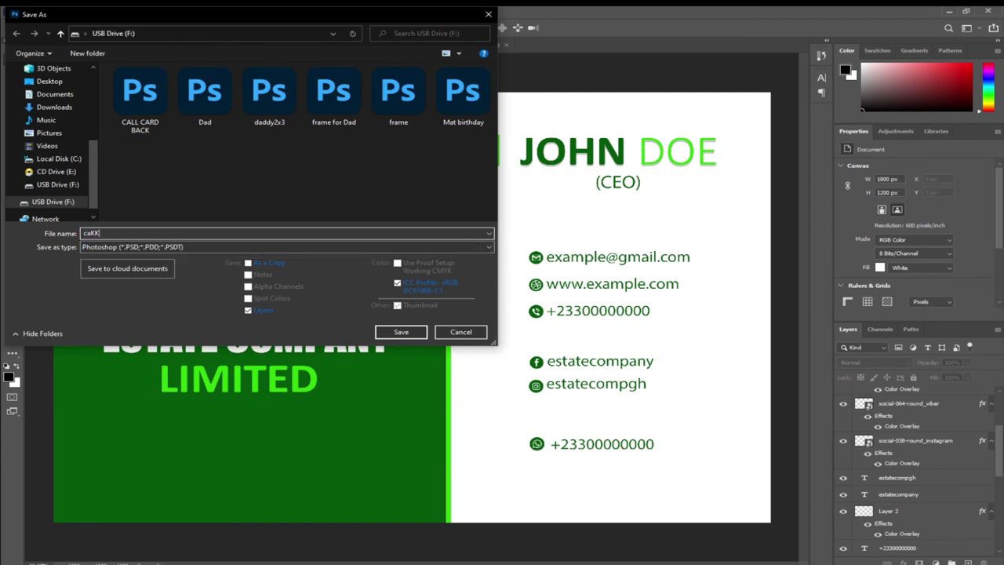
{"action": "key", "text": "BackSpace"}
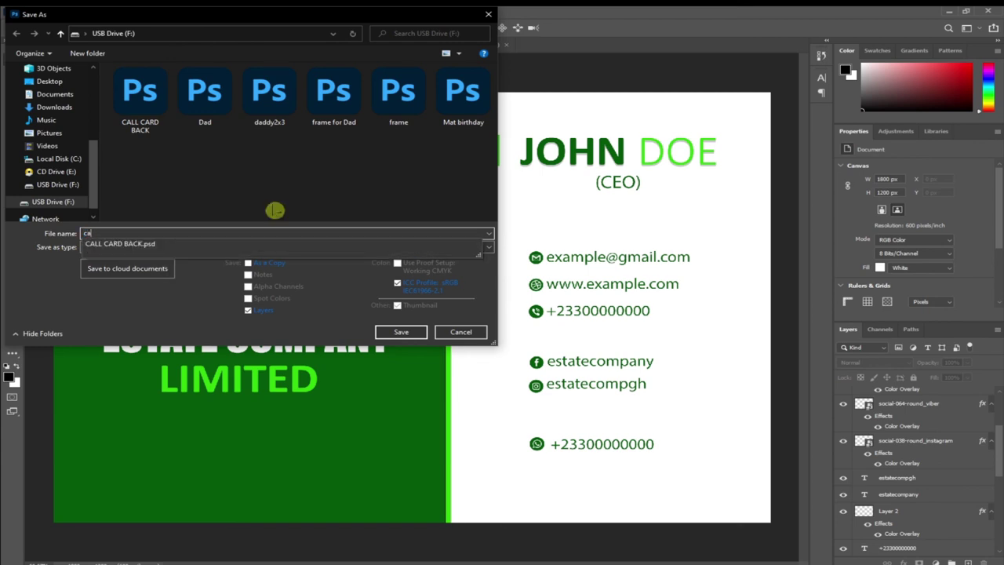
{"action": "type", "text": "LL CARD"}
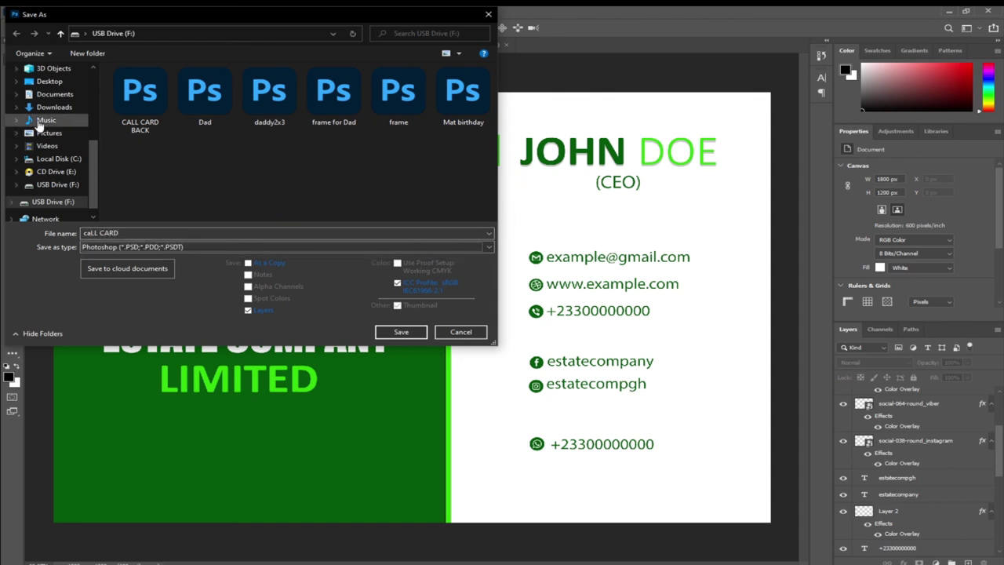
{"action": "left_click", "coordinate": [50, 83]}
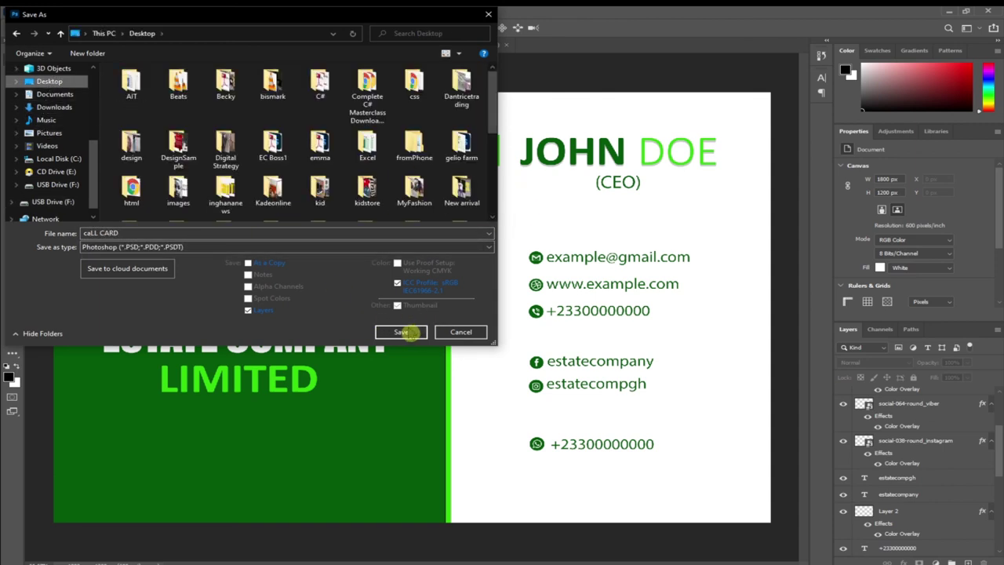
{"action": "left_click", "coordinate": [402, 332]}
{"action": "left_click", "coordinate": [634, 171]}
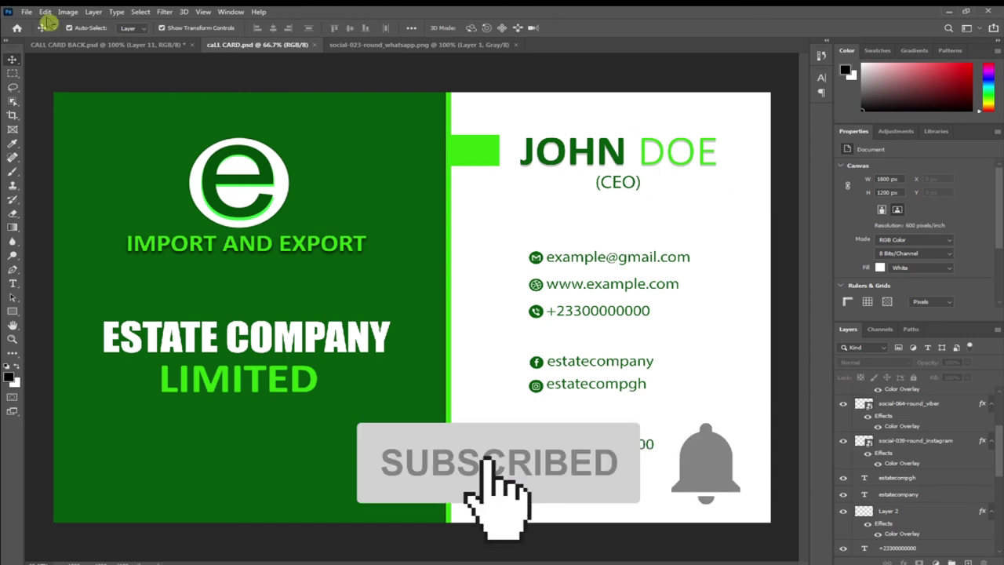
Step: Save a JPEG copy of "caLL CARD" to the Desktop with quality 8 (High) and the Baseline ("Standard") format
{"action": "left_click", "coordinate": [32, 13]}
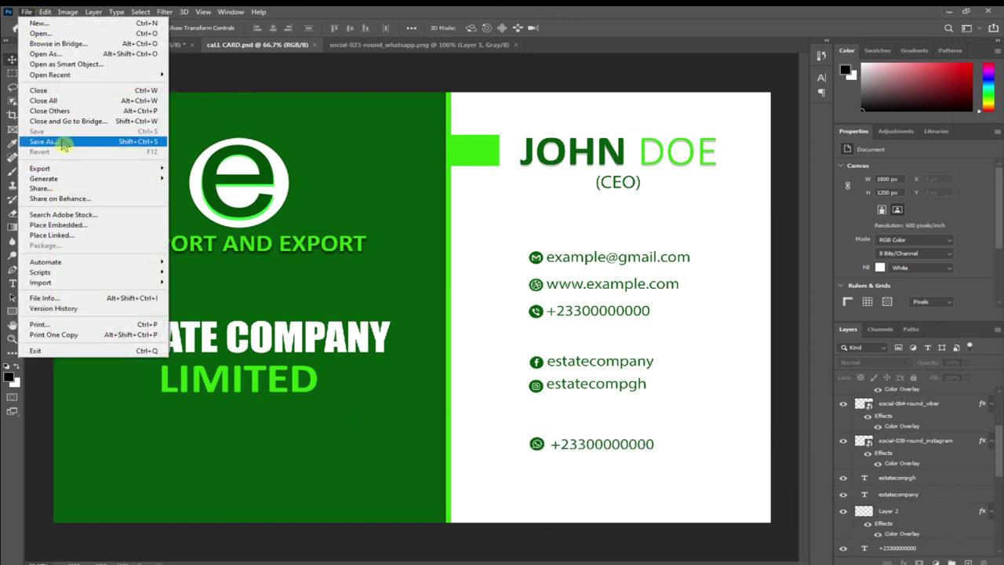
{"action": "left_click", "coordinate": [63, 139]}
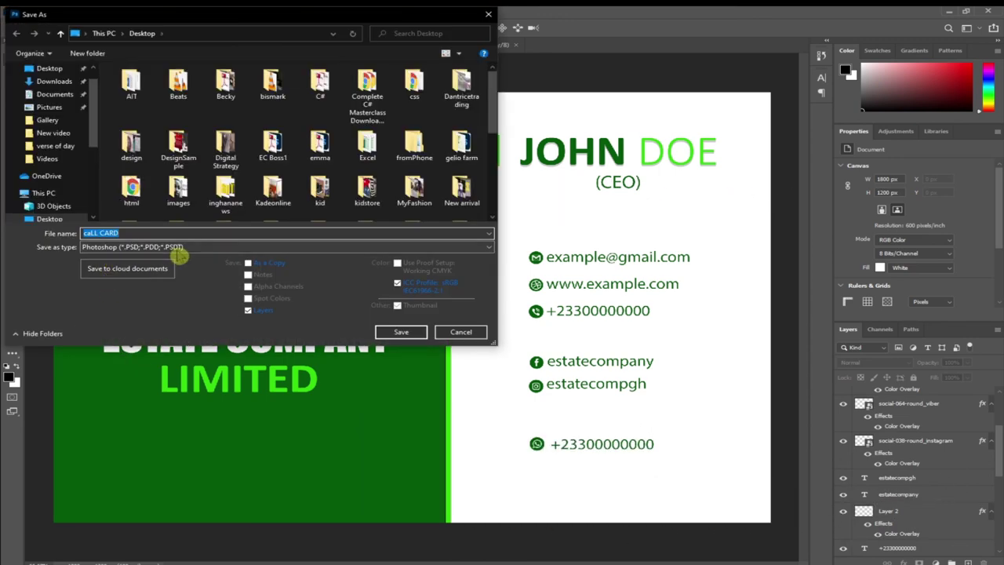
{"action": "left_click", "coordinate": [141, 248]}
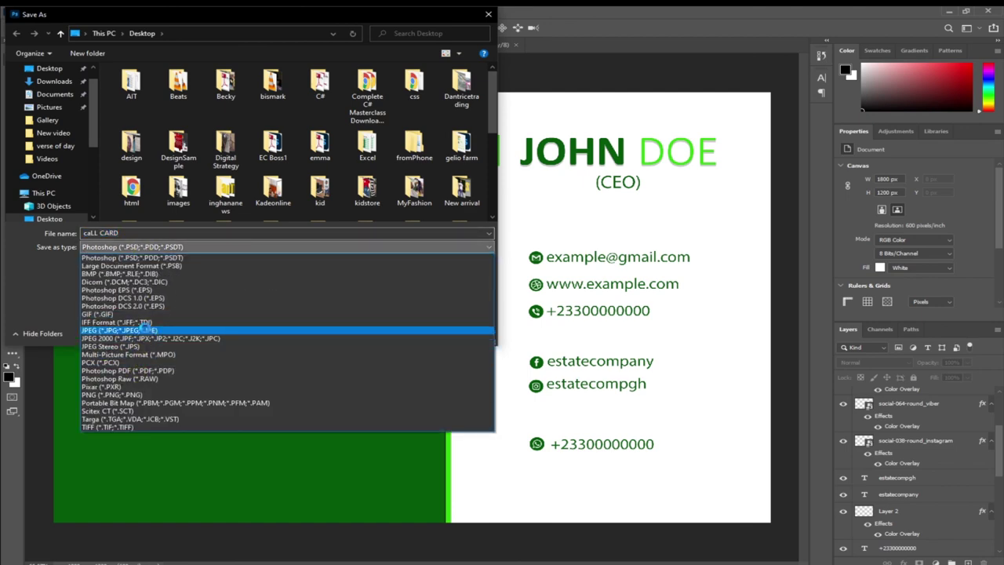
{"action": "left_click", "coordinate": [148, 331]}
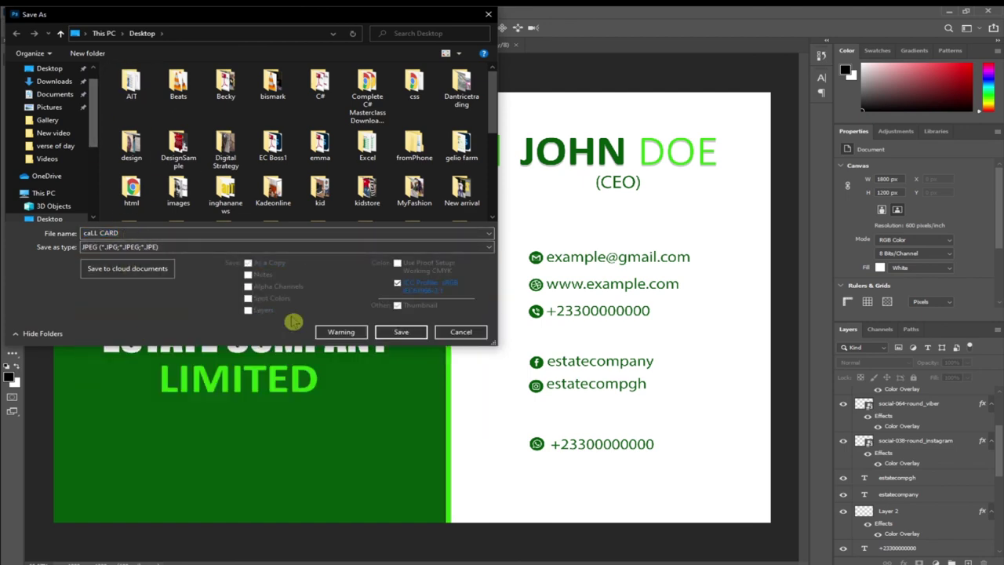
{"action": "left_click", "coordinate": [400, 331]}
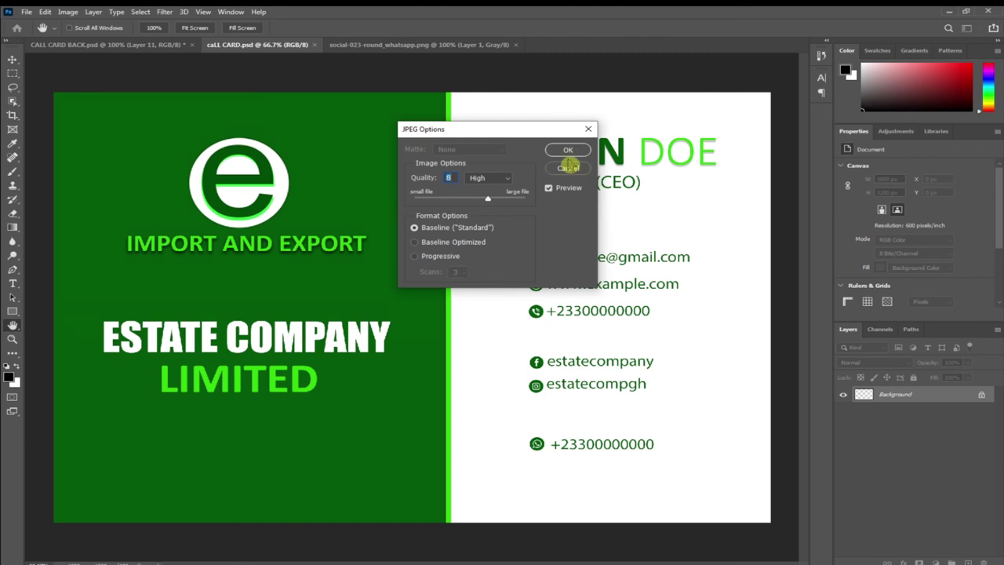
{"action": "left_click", "coordinate": [571, 151]}
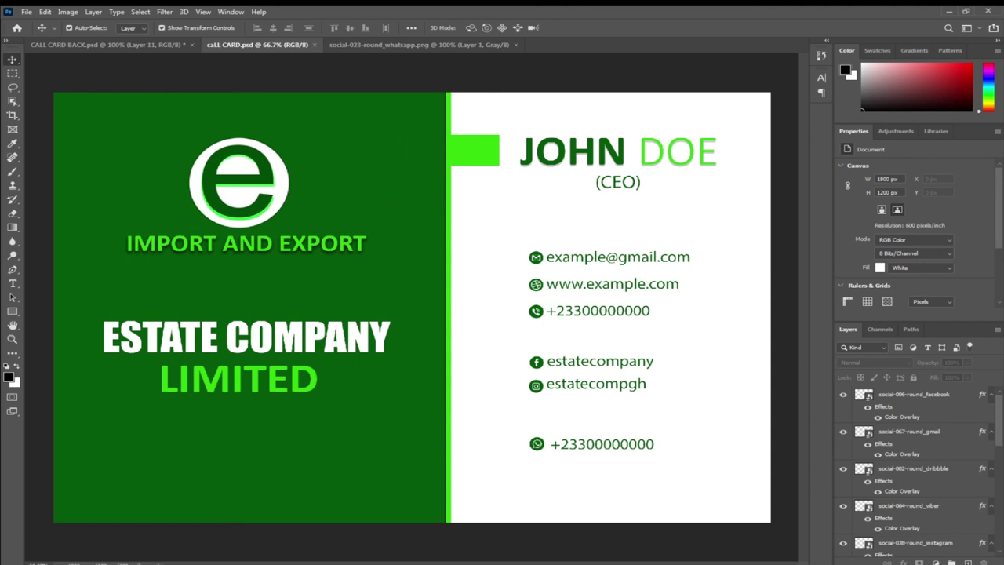
{"action": "mouse_move", "coordinate": [725, 562]}
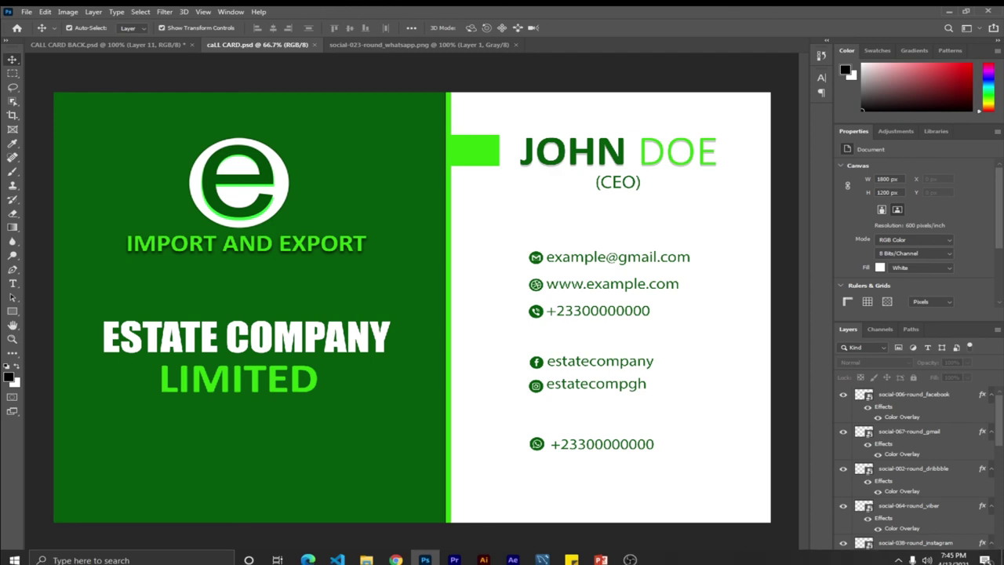